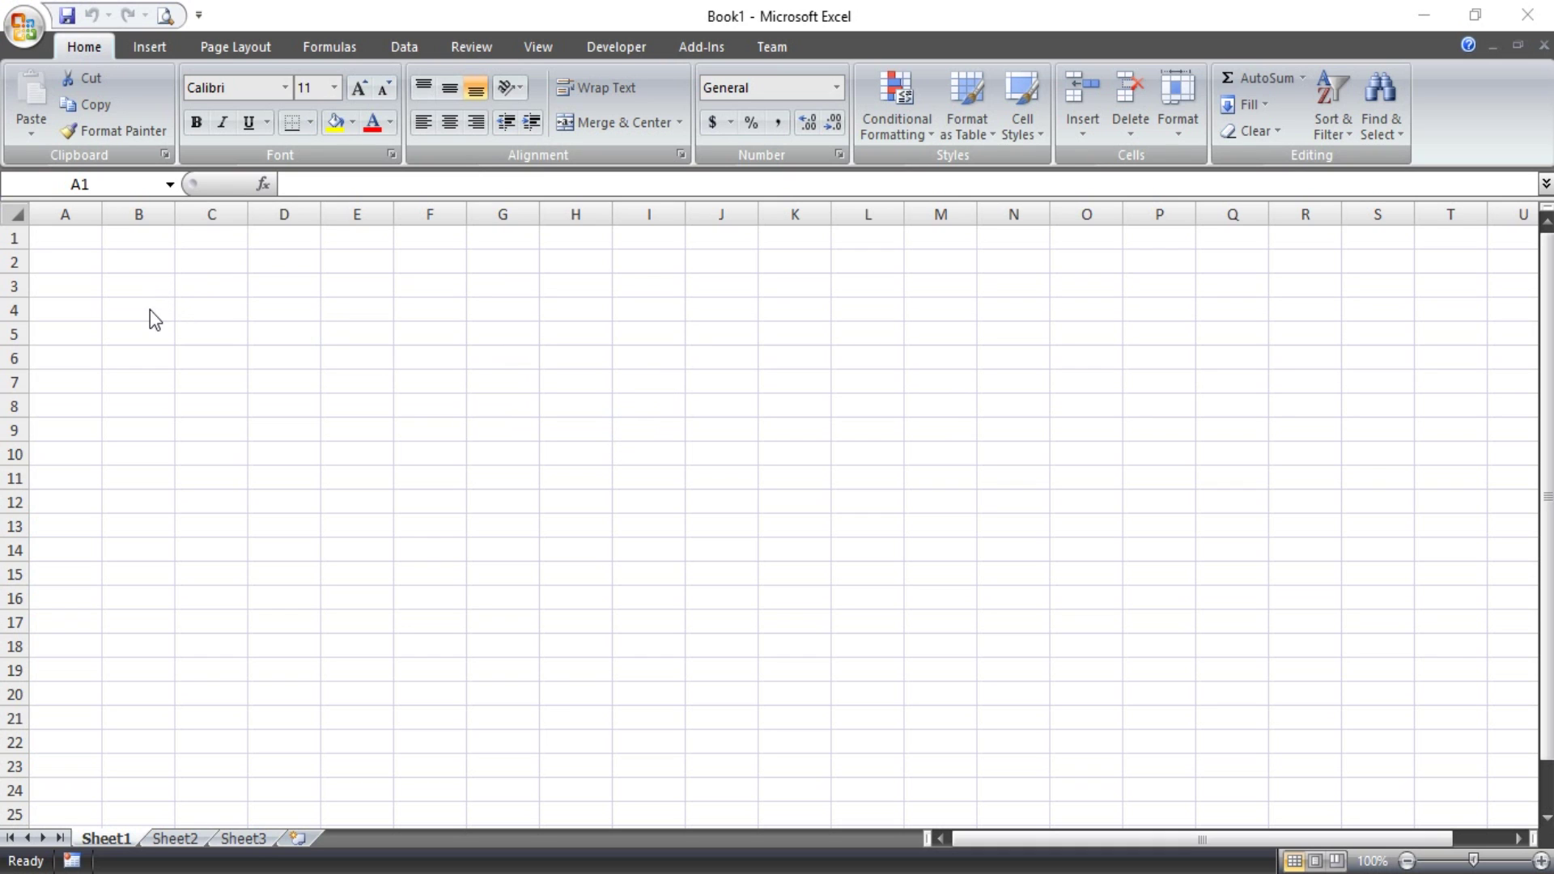
Step: Apply All Borders to B3:L21 and drag column B wider to form an empty grid
left_click_drag(150, 297, 895, 711)
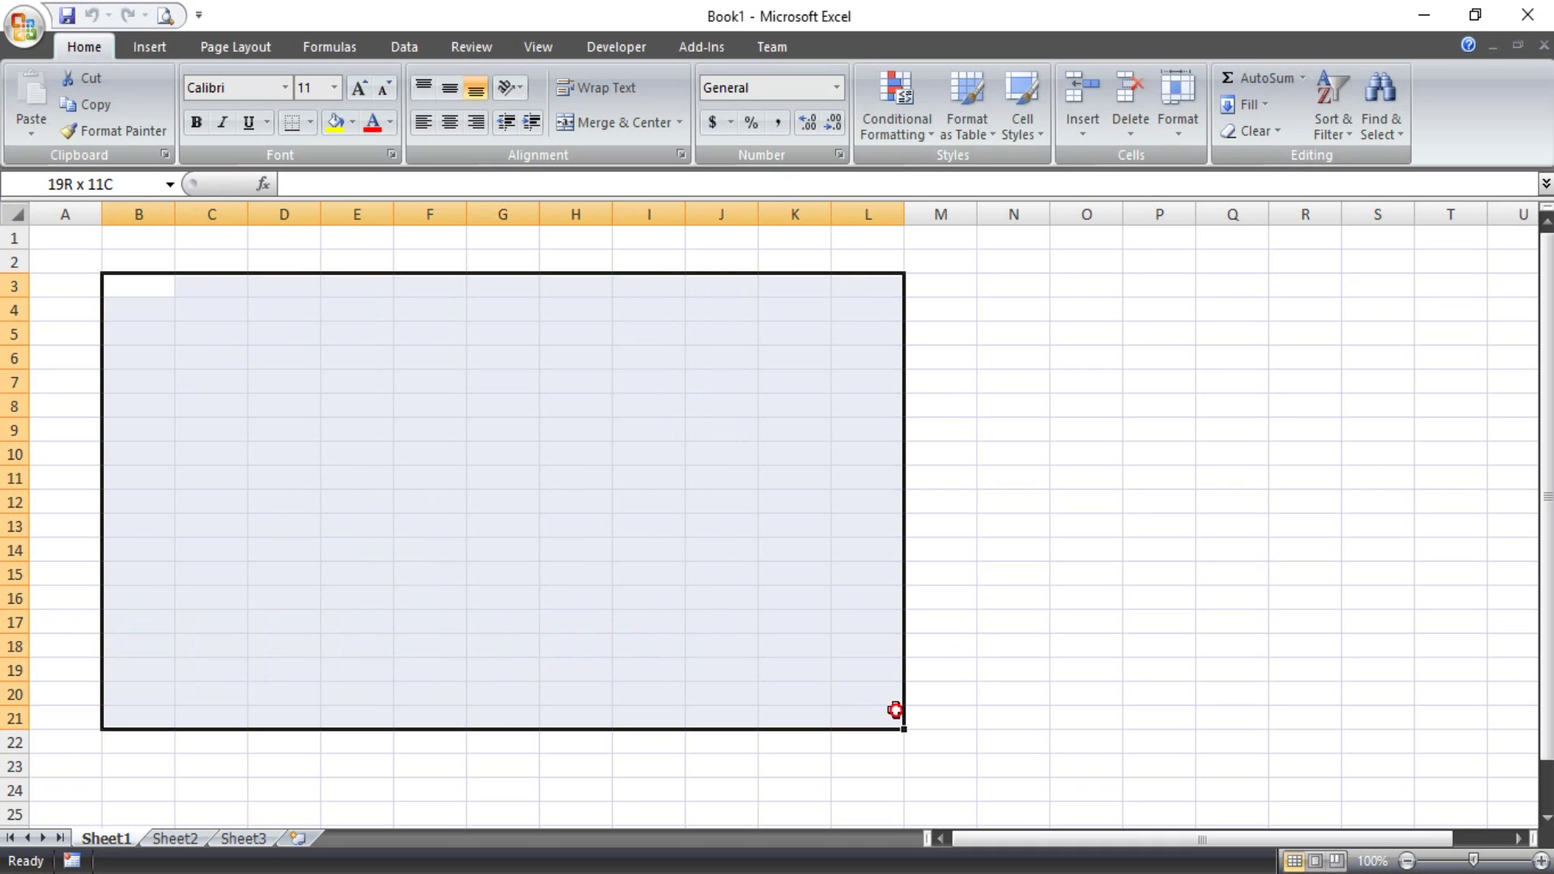
left_click(310, 122)
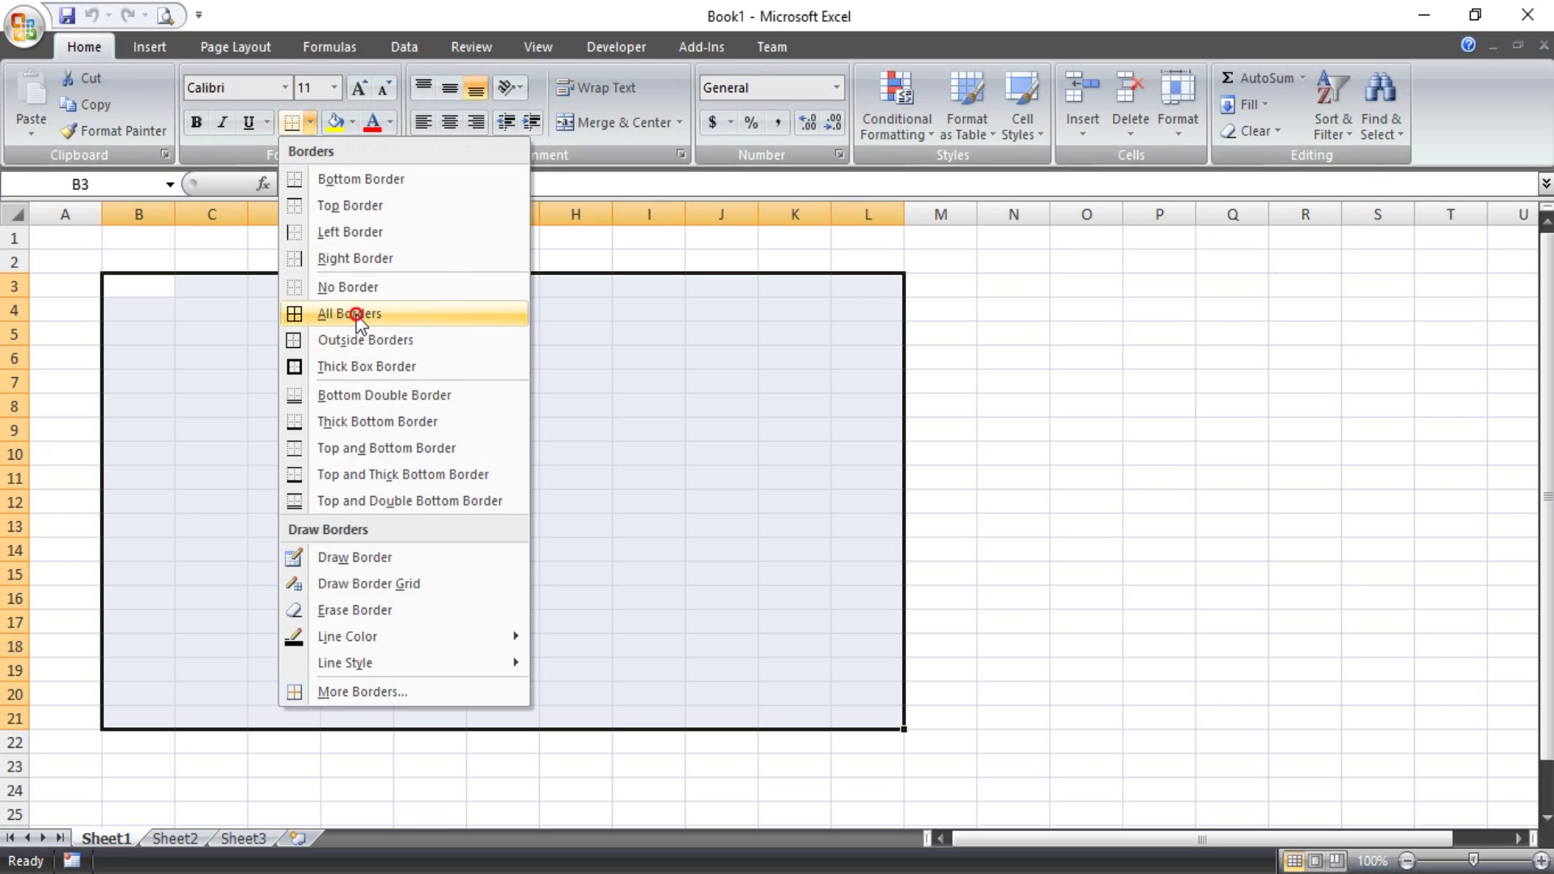
left_click(332, 308)
left_click(961, 382)
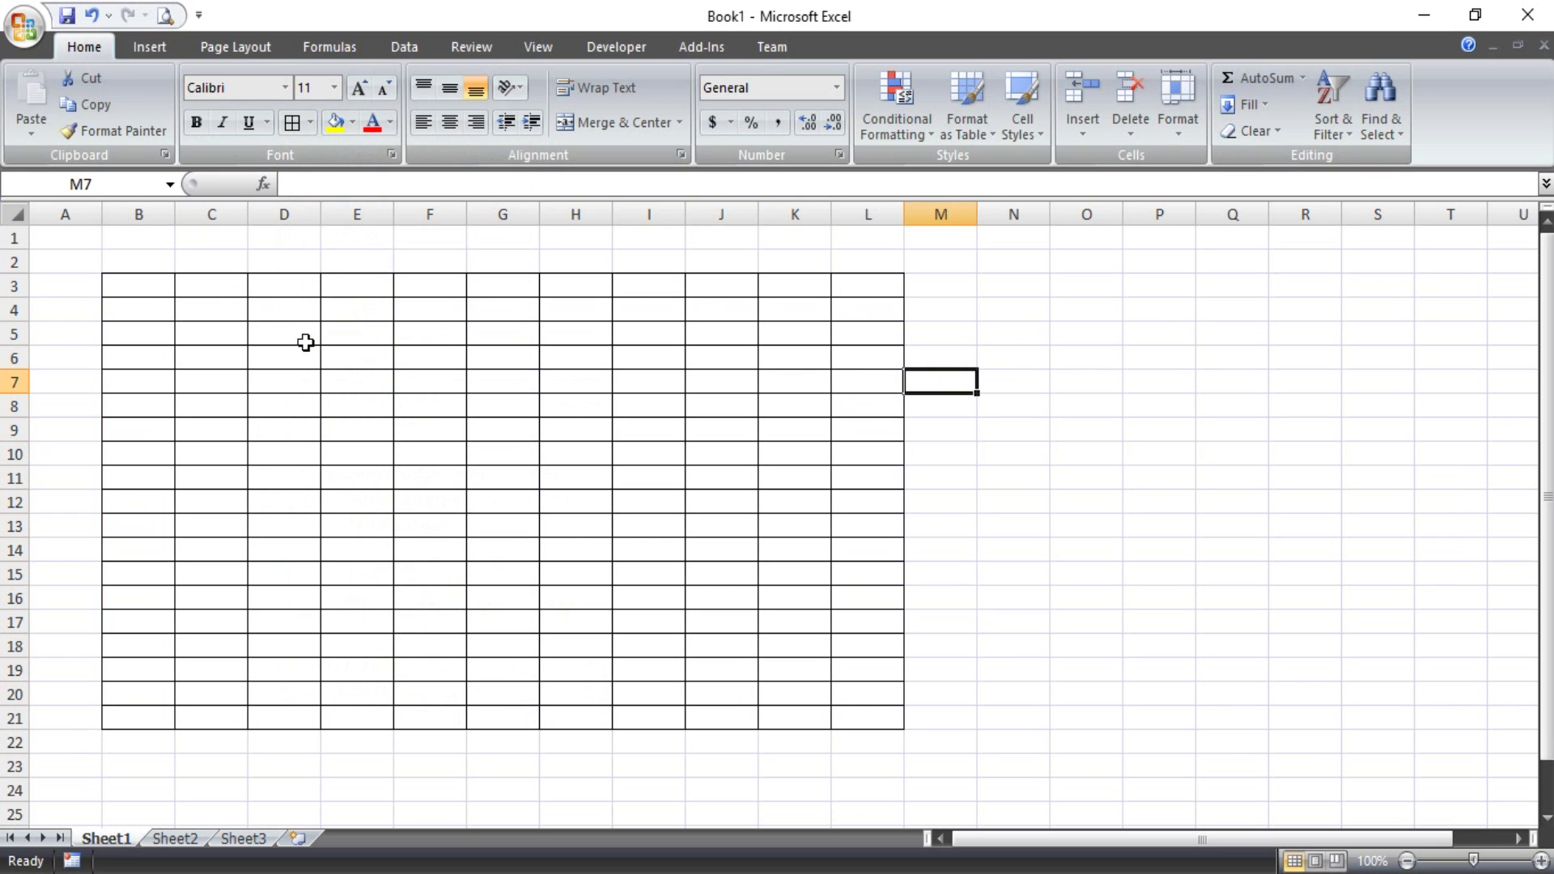
left_click_drag(175, 215, 241, 222)
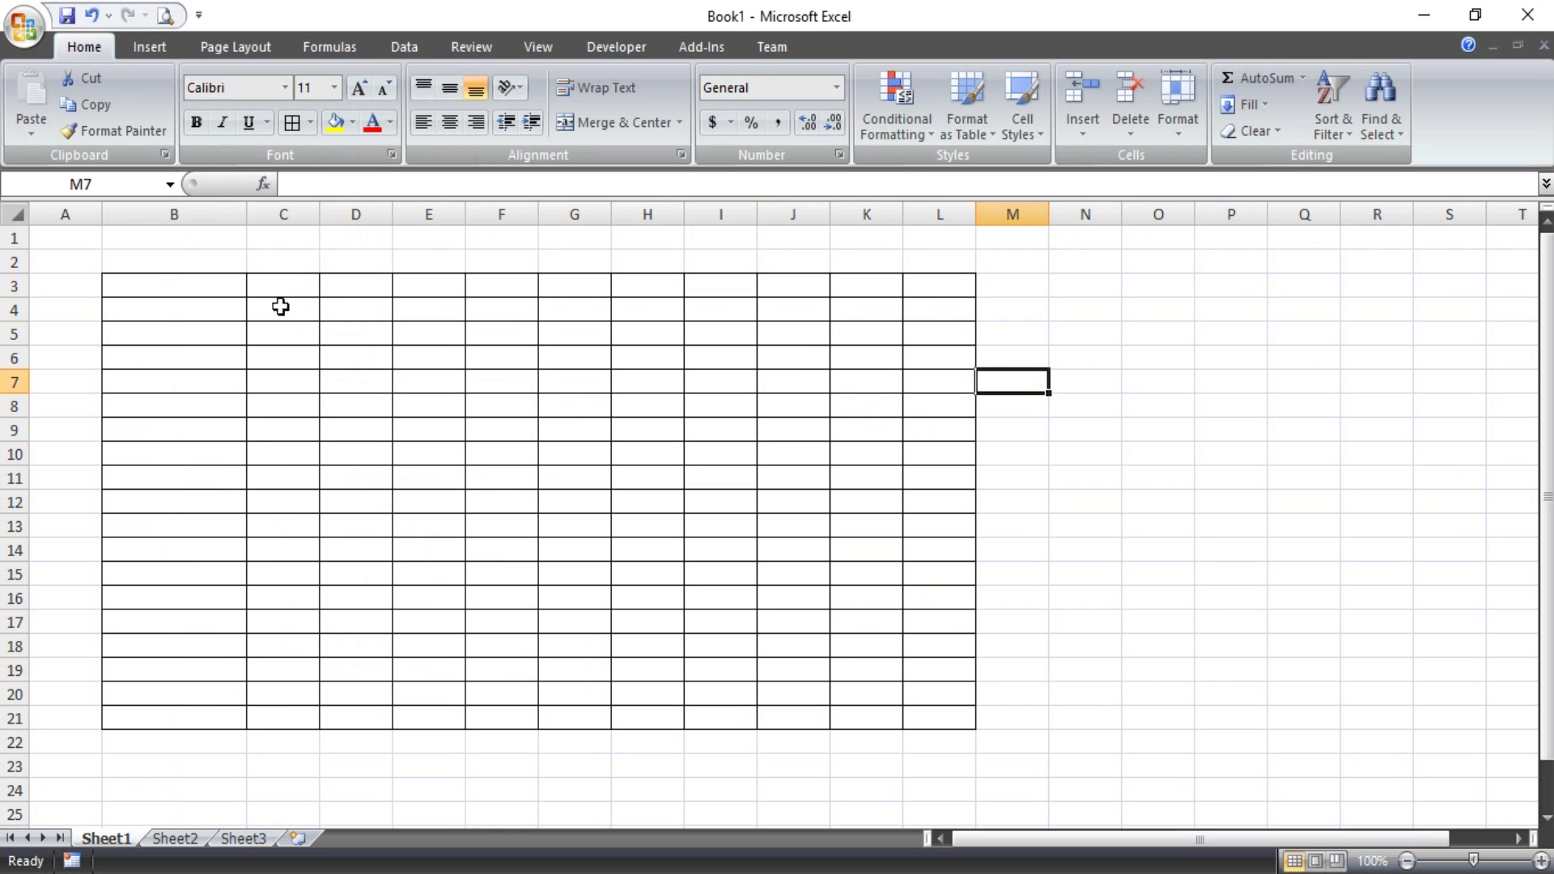
Step: Enter the header Number in cell B3, correcting the mistyped entries
left_click(189, 287)
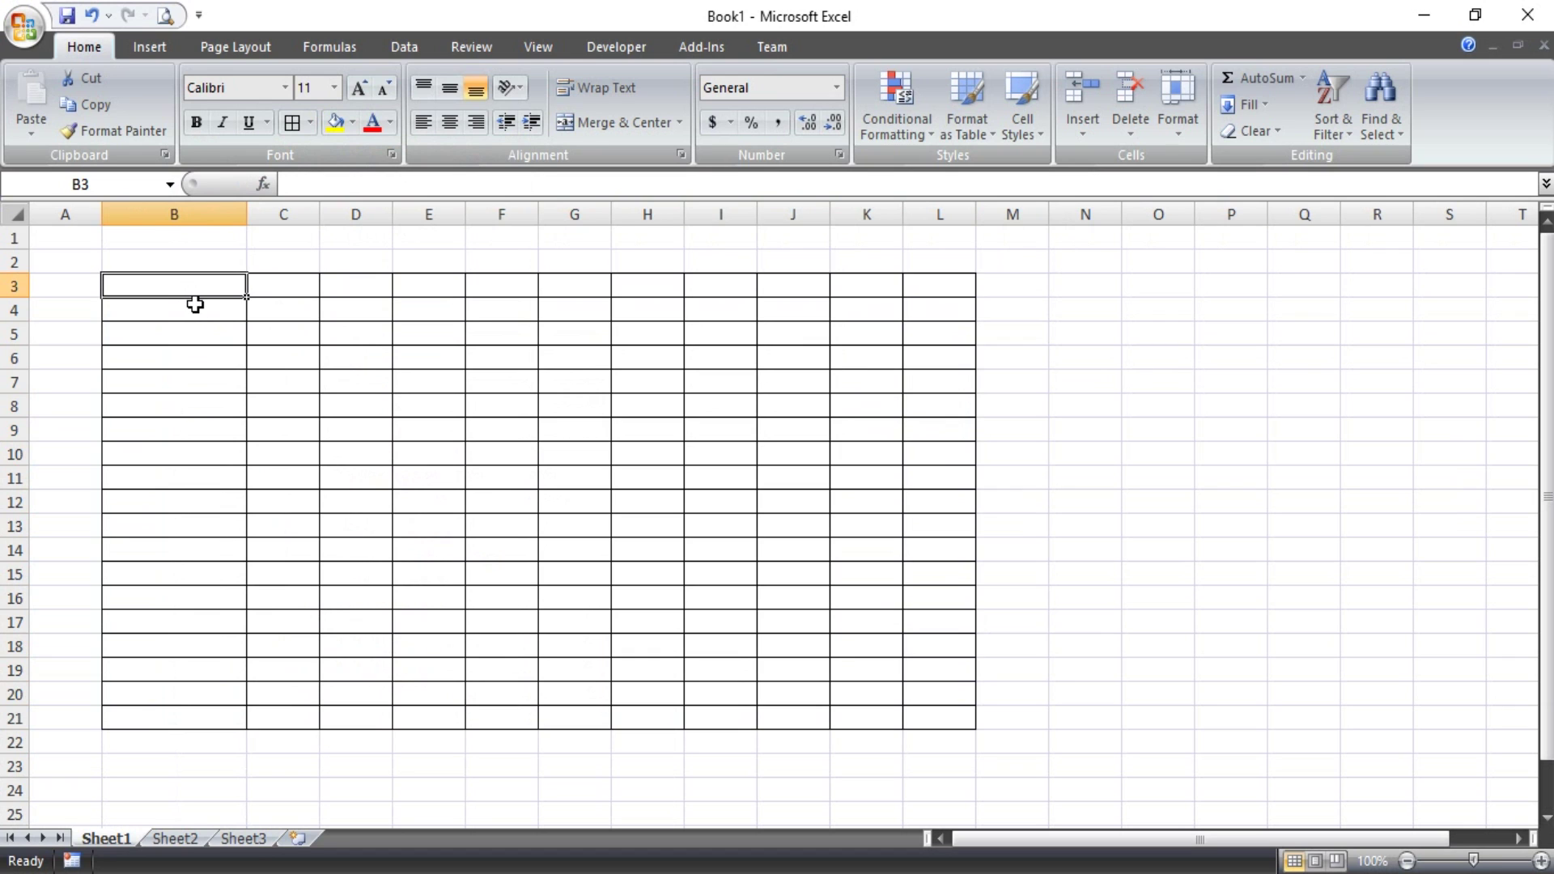
type("01")
key("Return")
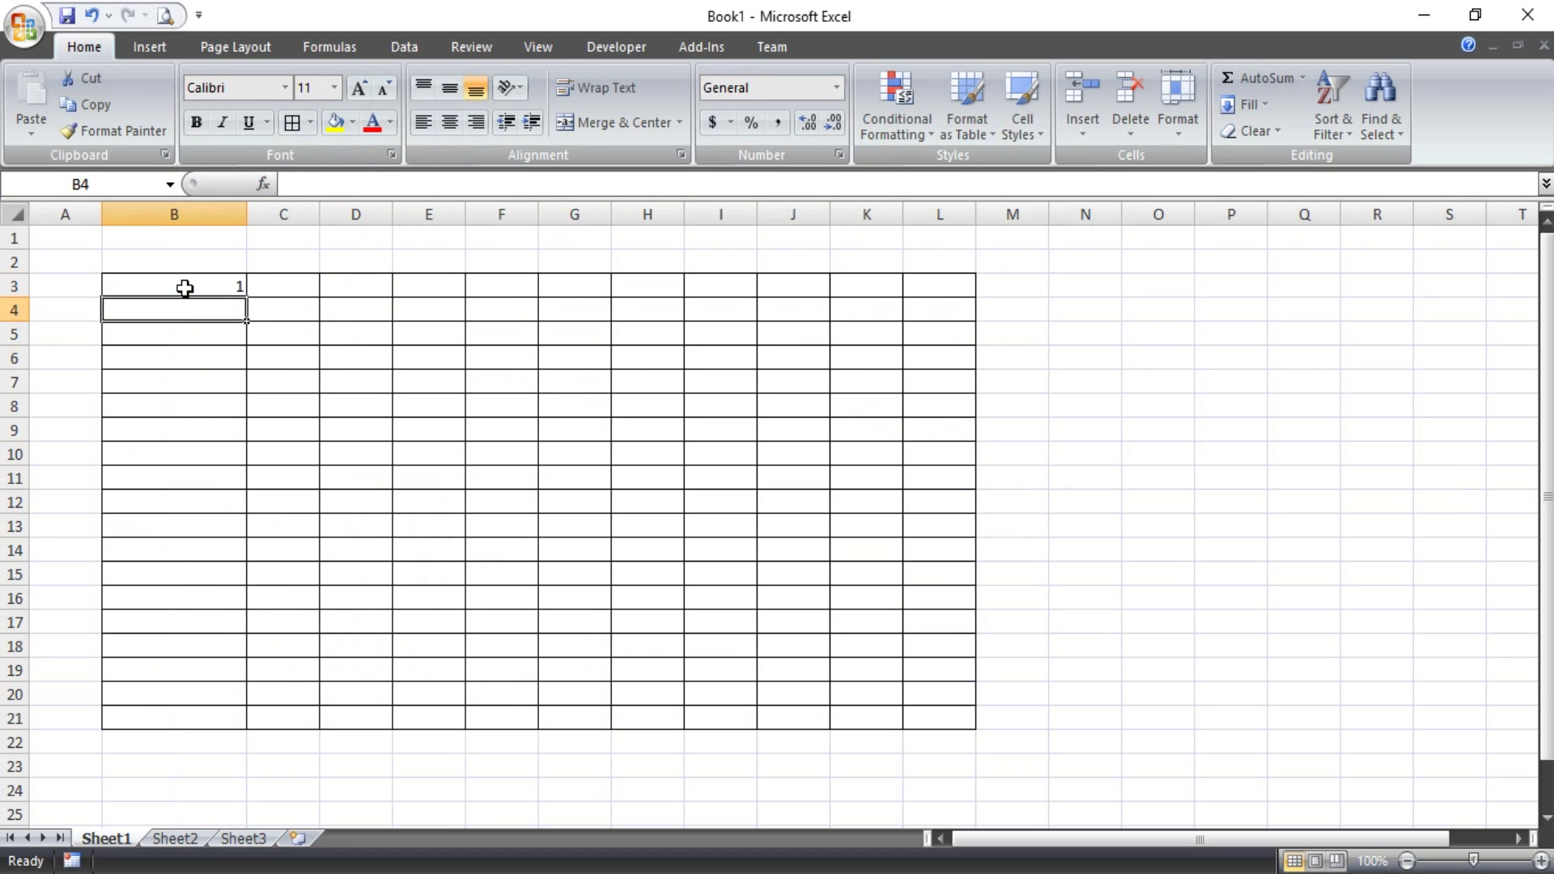
left_click(186, 288)
type("Te")
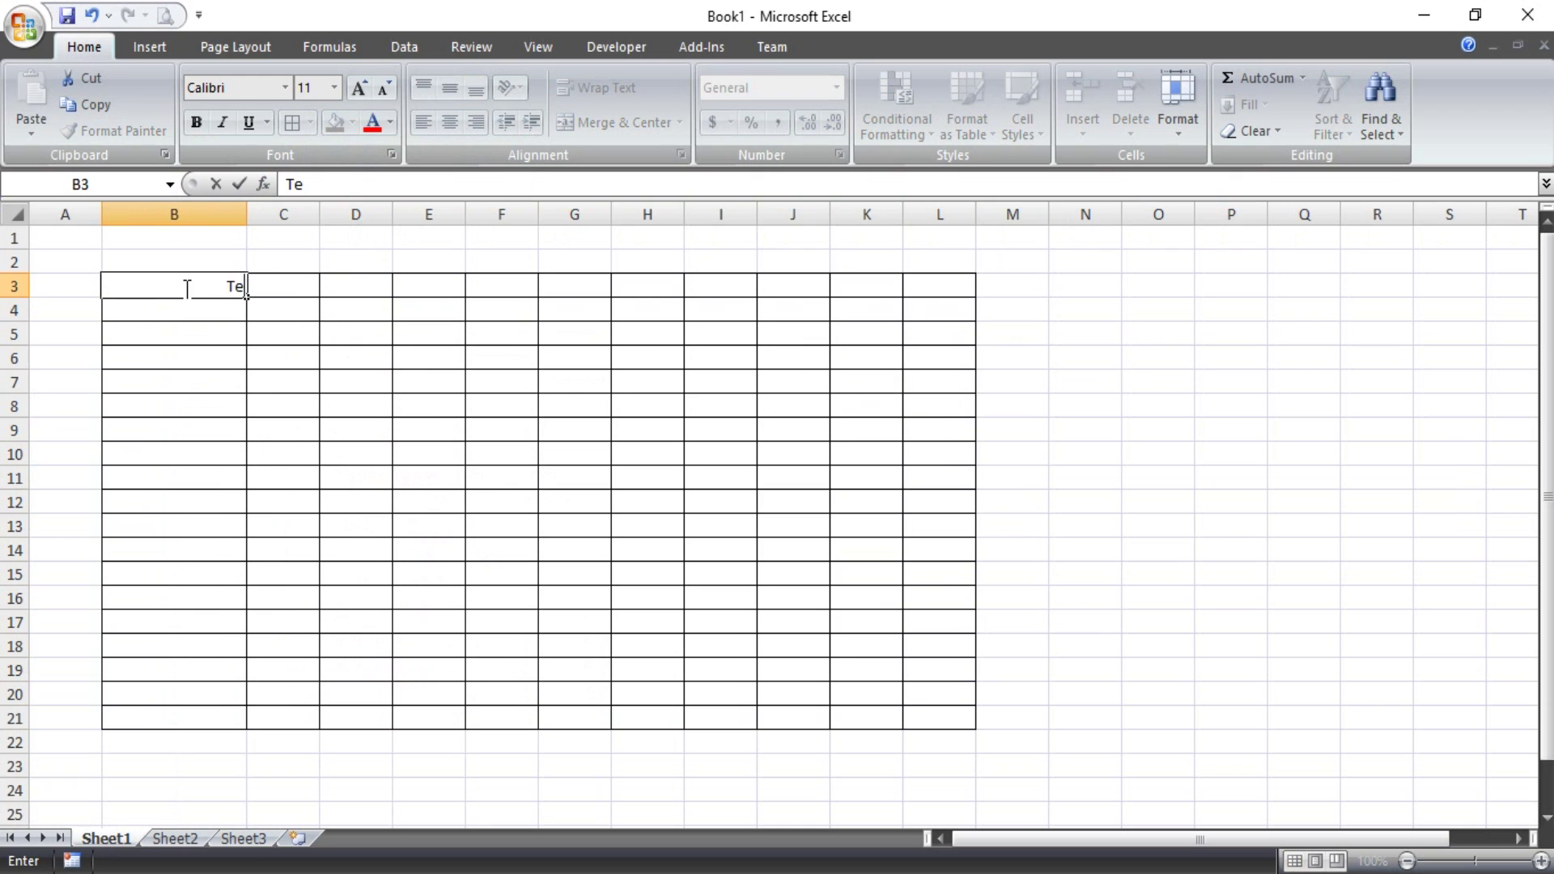
key("BackSpace")
key("BackSpace")
type("Number")
key("Tab")
key("Tab")
key("Tab")
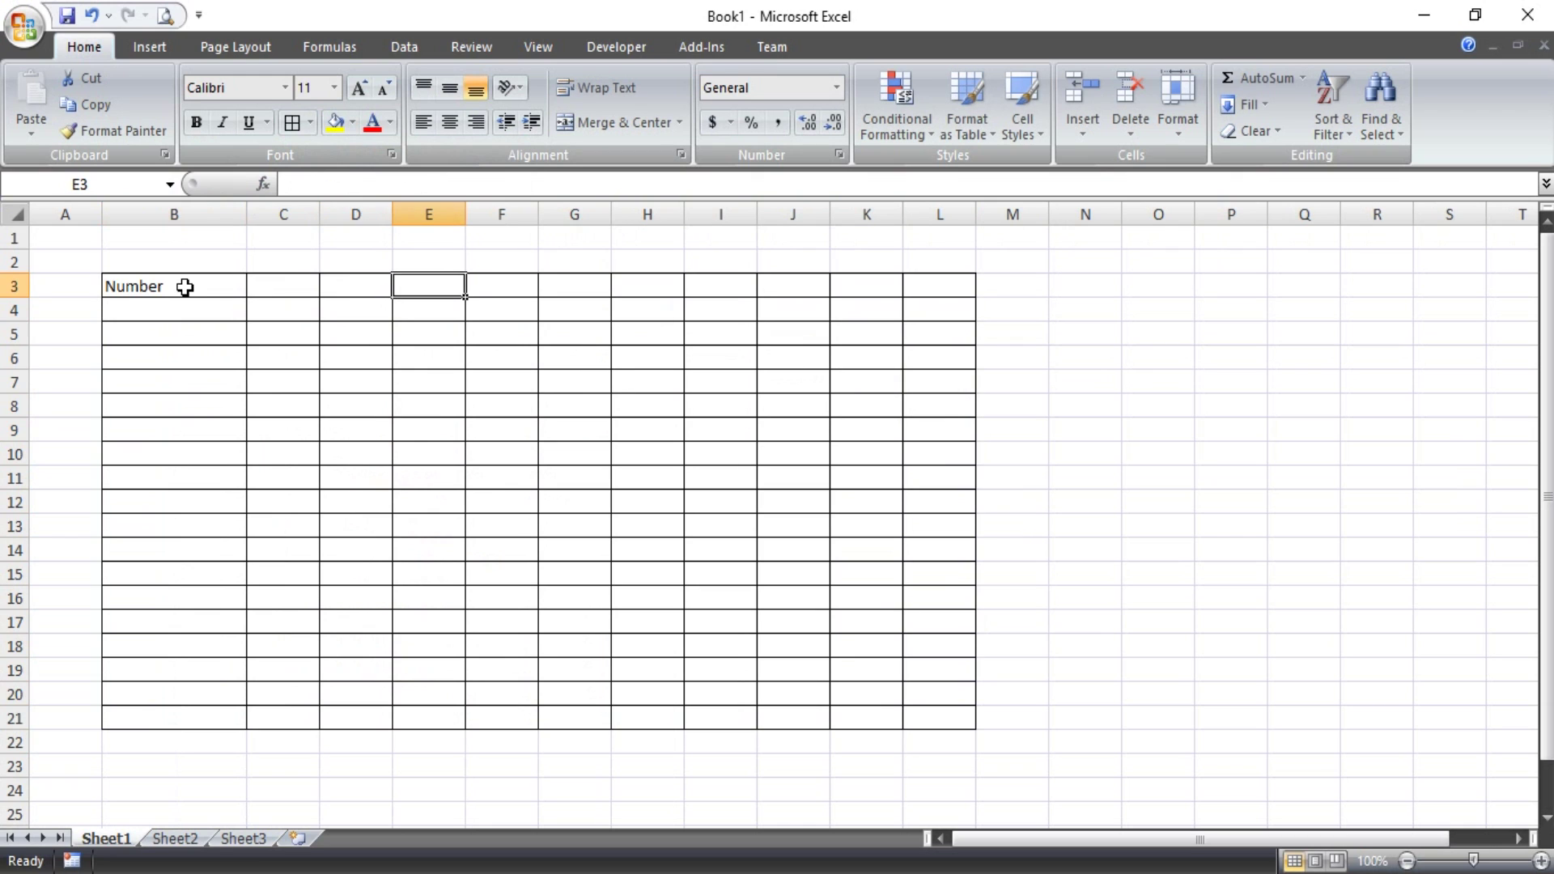
Step: Enter the header Date Format in cell F3
key("Tab")
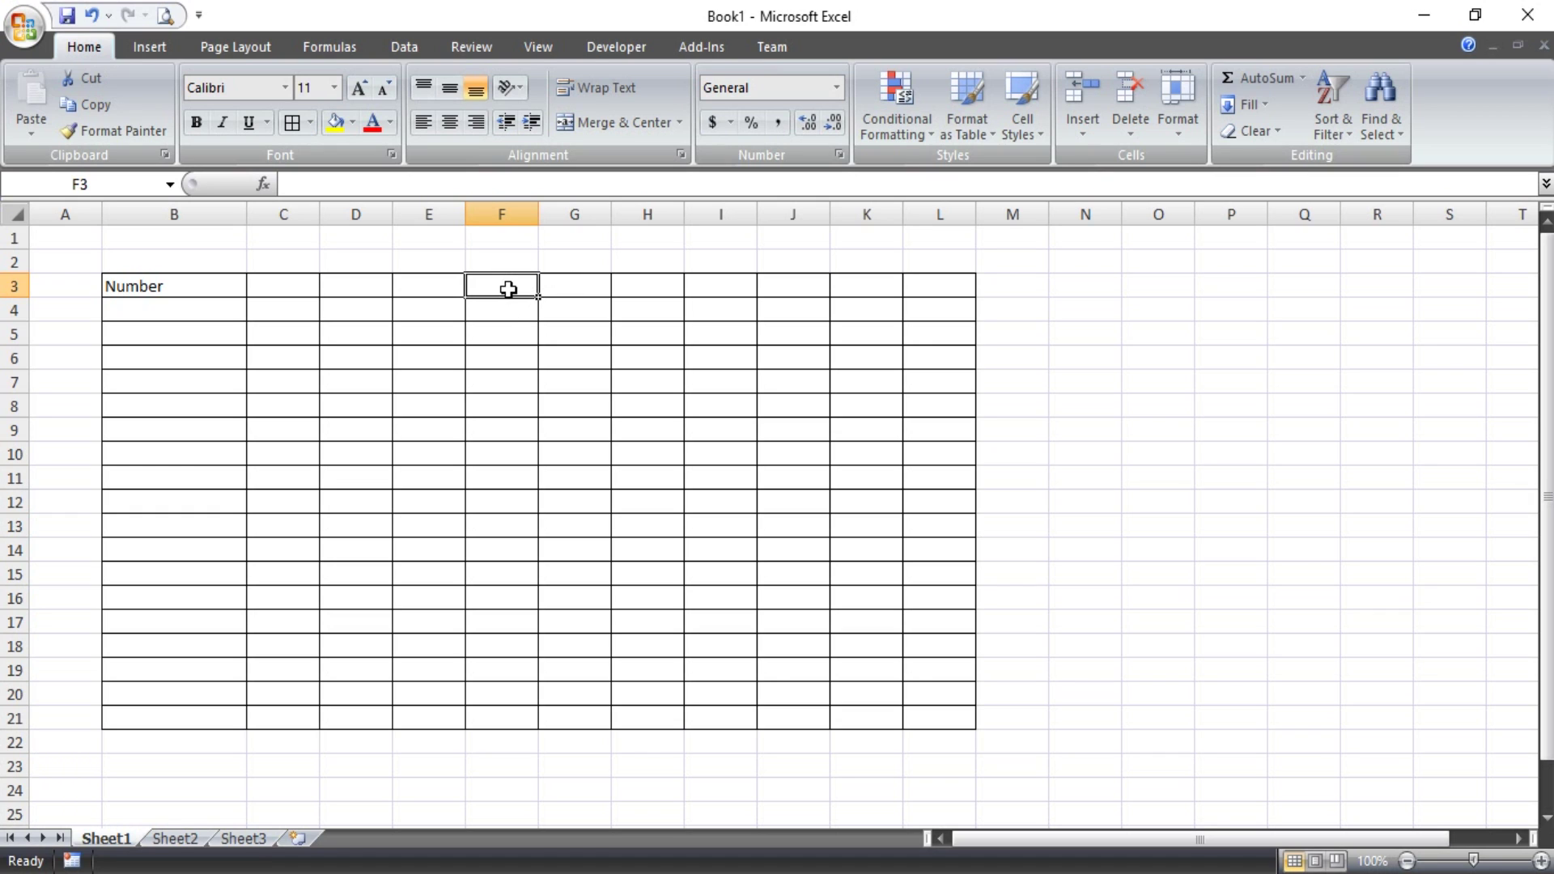
type("Date Format")
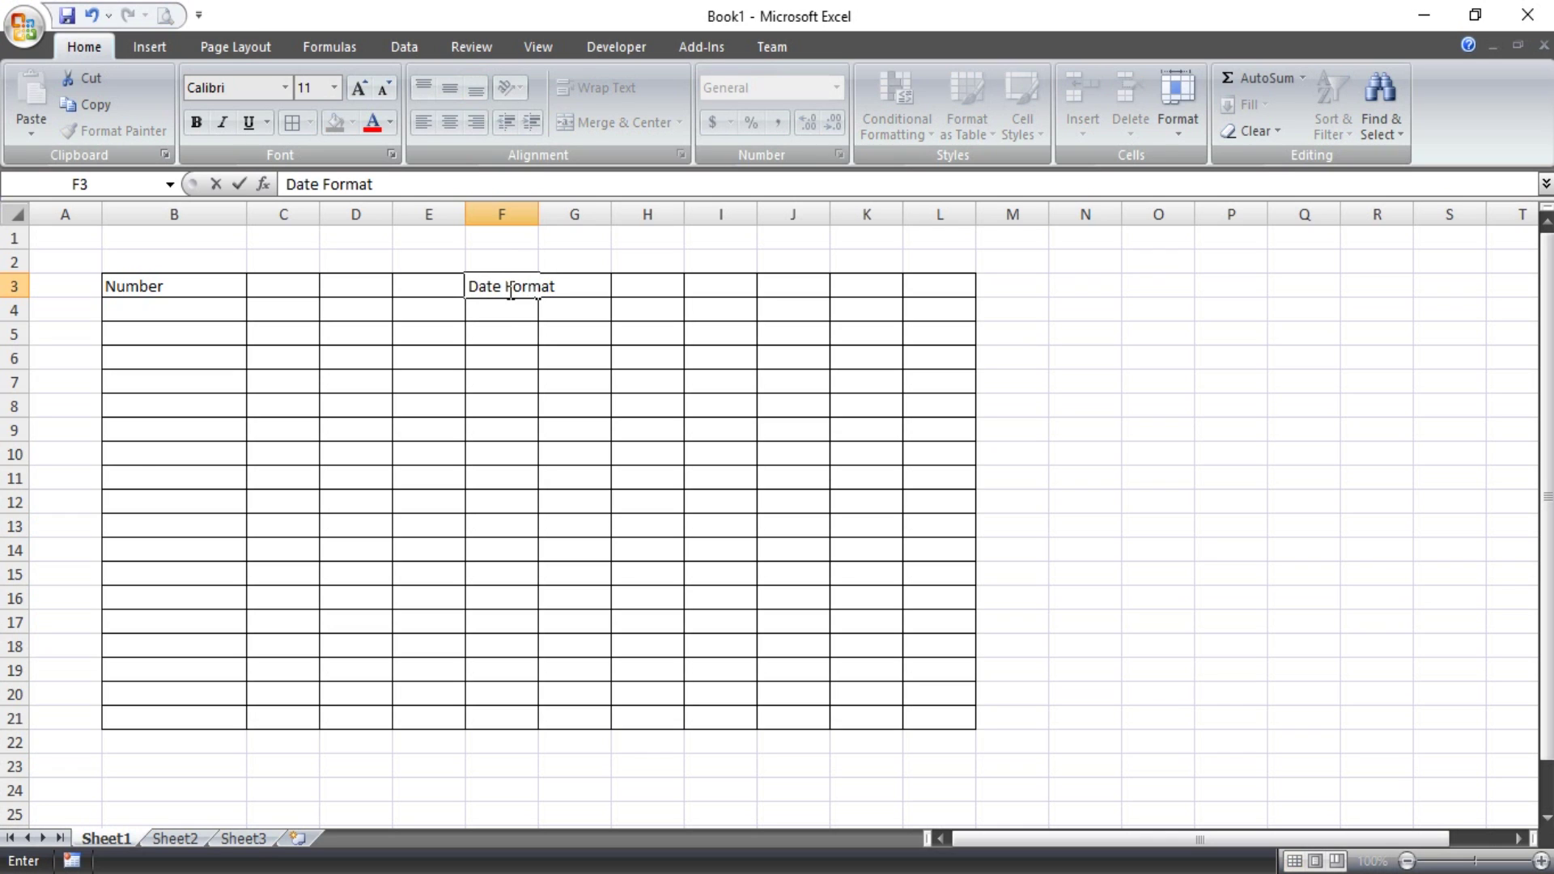
left_click(352, 352)
left_click(220, 310)
Step: Enter 1 and 2 in B4:B5 and extend the series to 12 in B15
type("1")
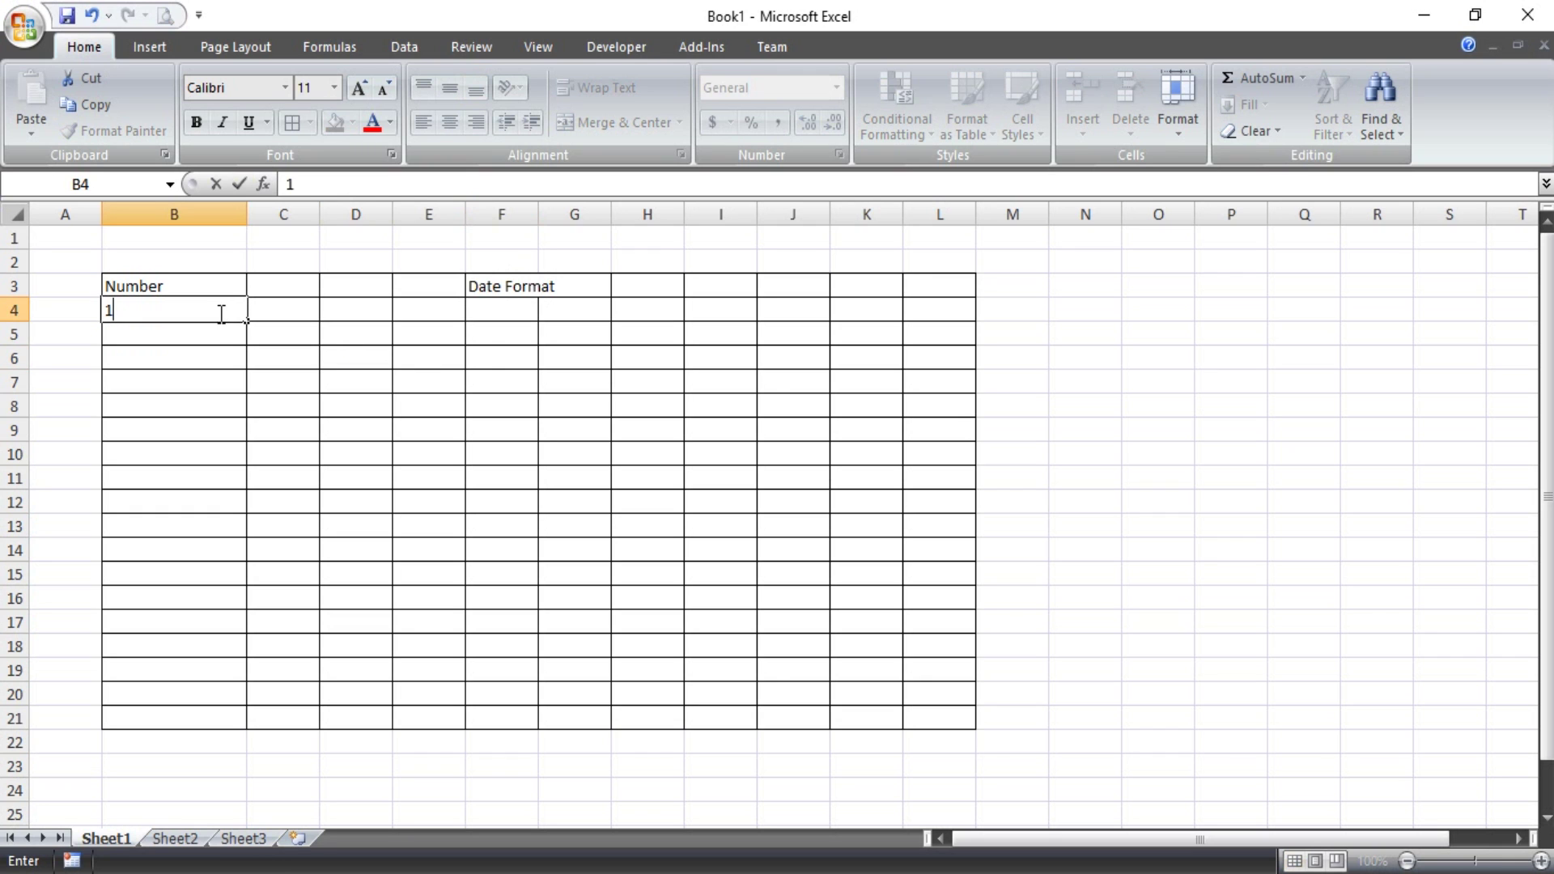
left_click(218, 332)
type("2")
left_click(223, 376)
left_click_drag(211, 314, 236, 580)
left_click(187, 320)
Step: Centre the numbers in B4:B15 horizontally and vertically
left_click_drag(187, 320, 180, 568)
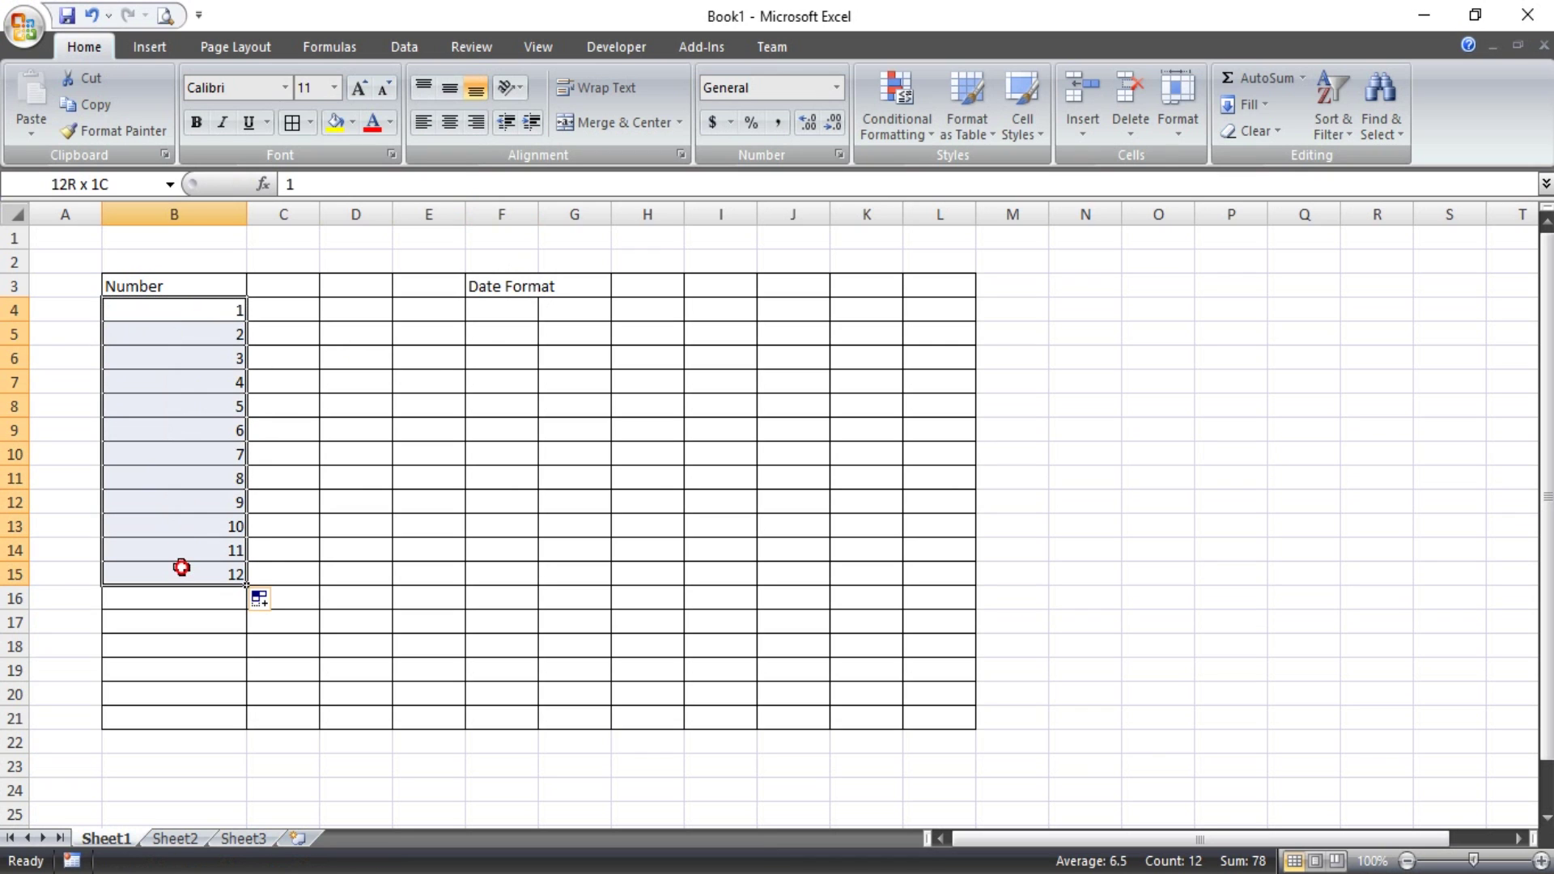
left_click(449, 122)
left_click(450, 89)
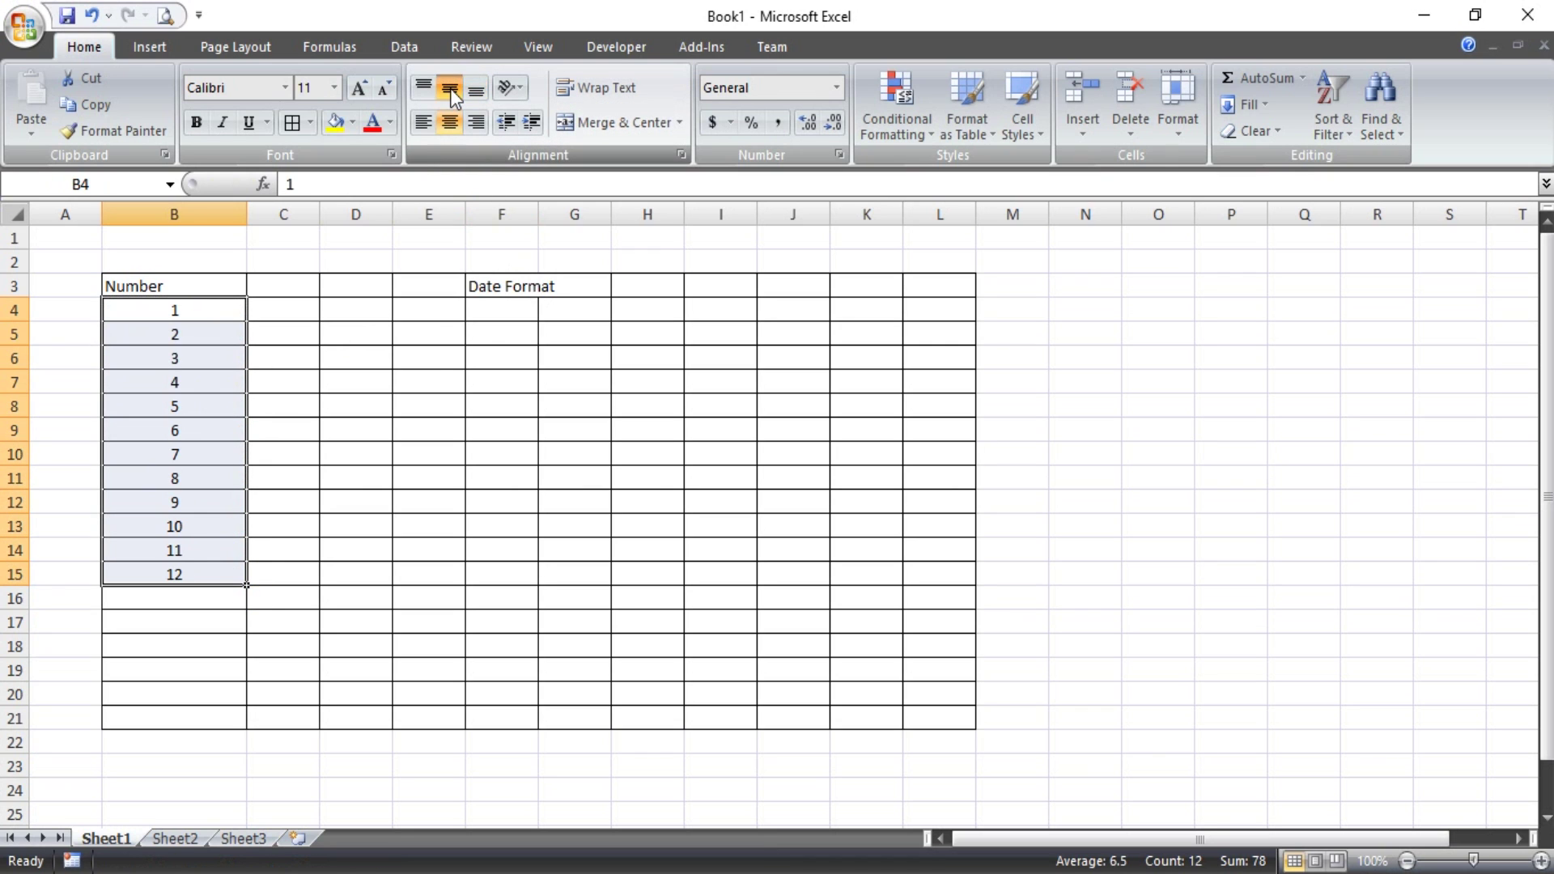
left_click(206, 286)
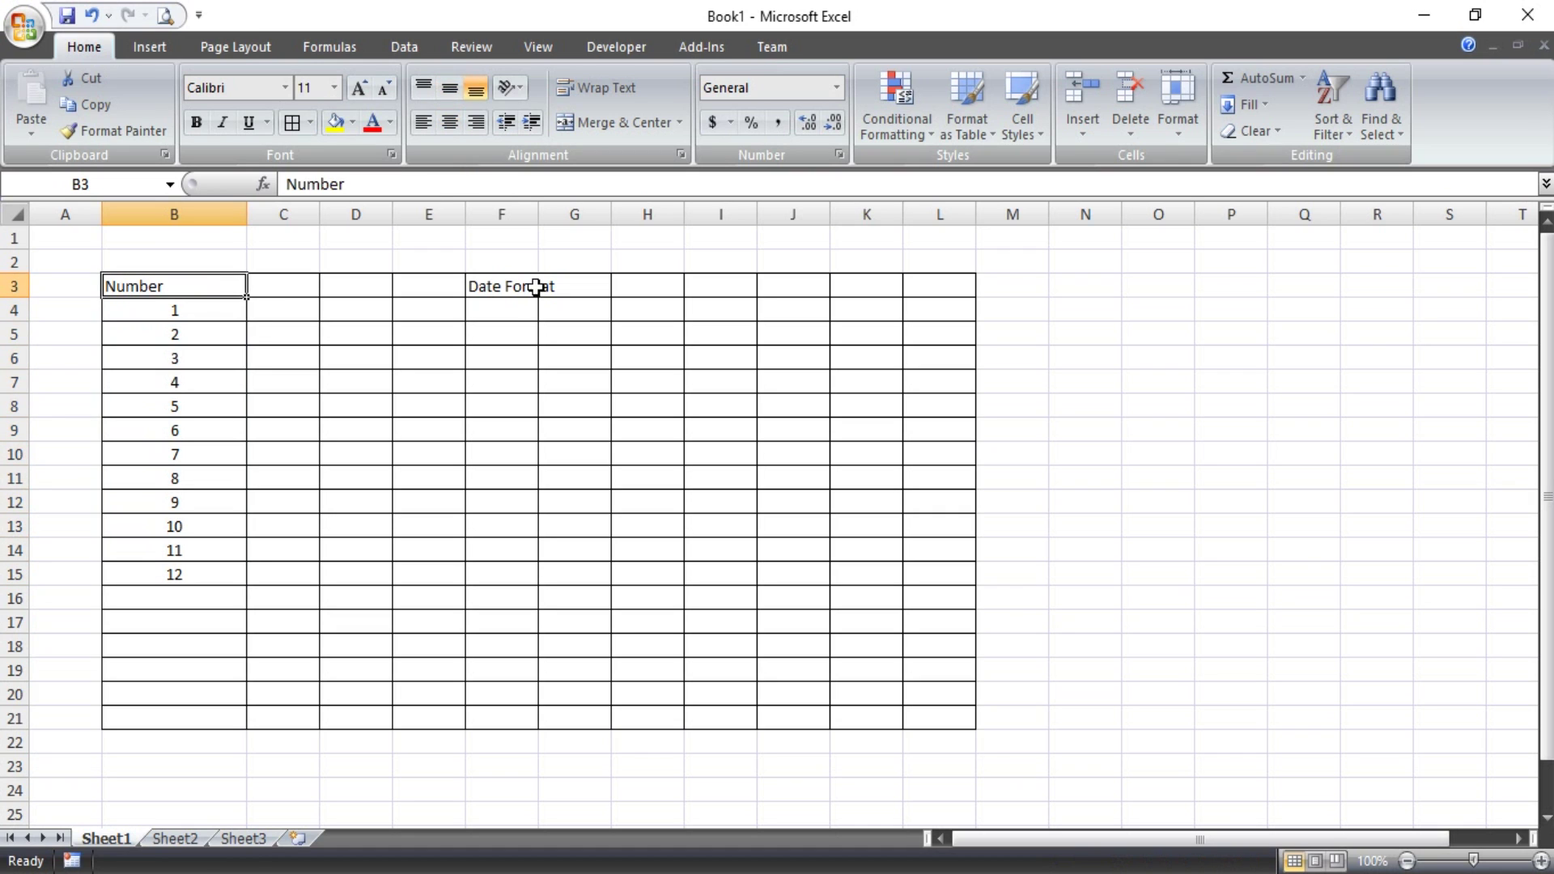
Step: Widen column F and enter the date 12/15/2003 in F4
left_click_drag(538, 213, 609, 214)
left_click(551, 309)
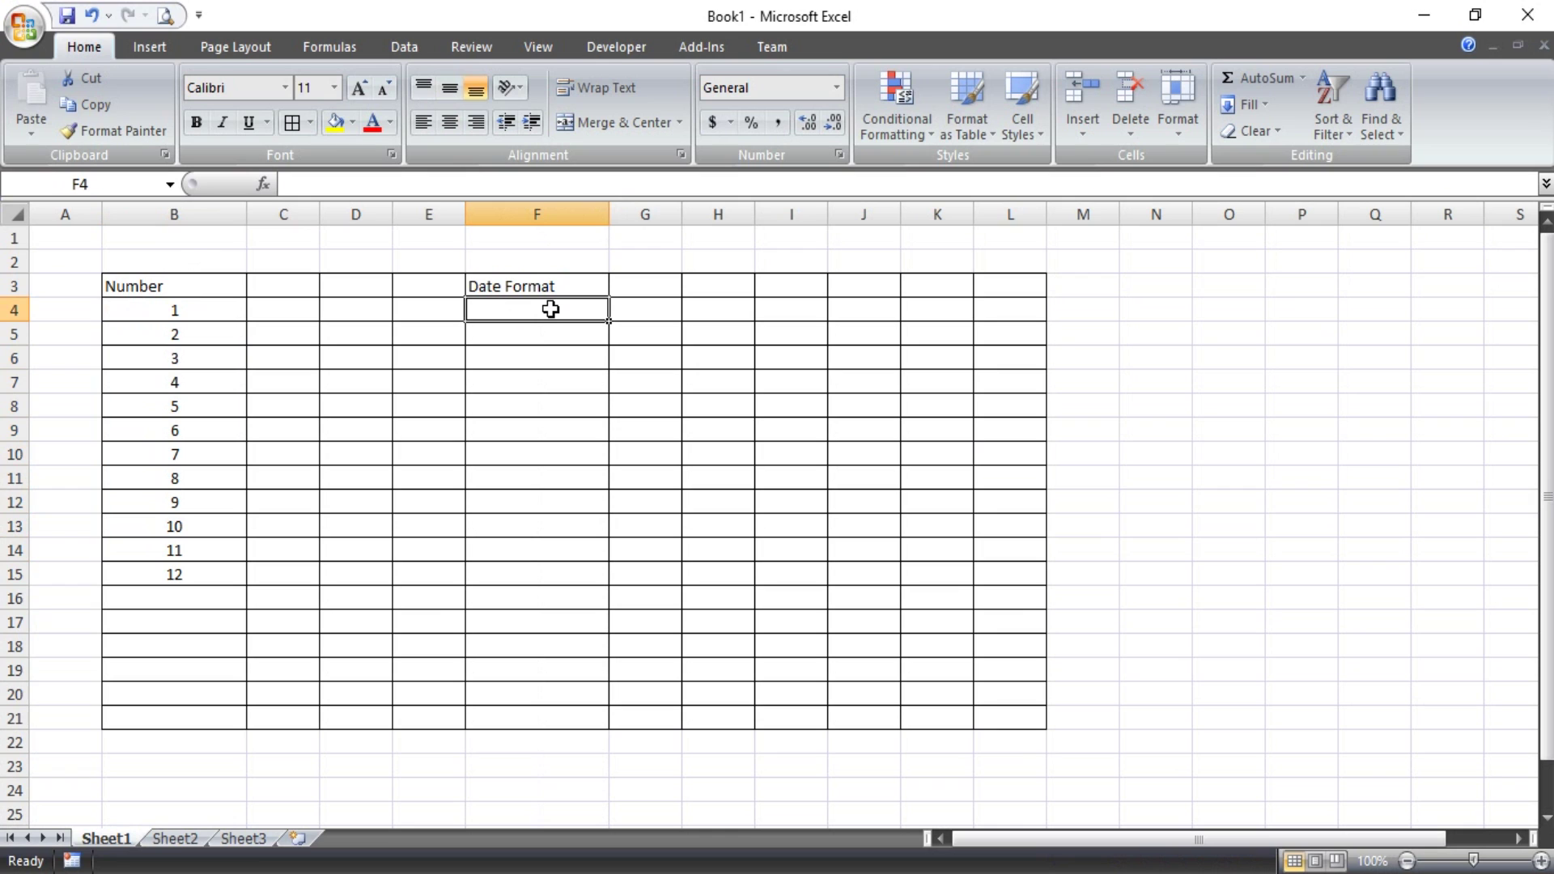
type("11")
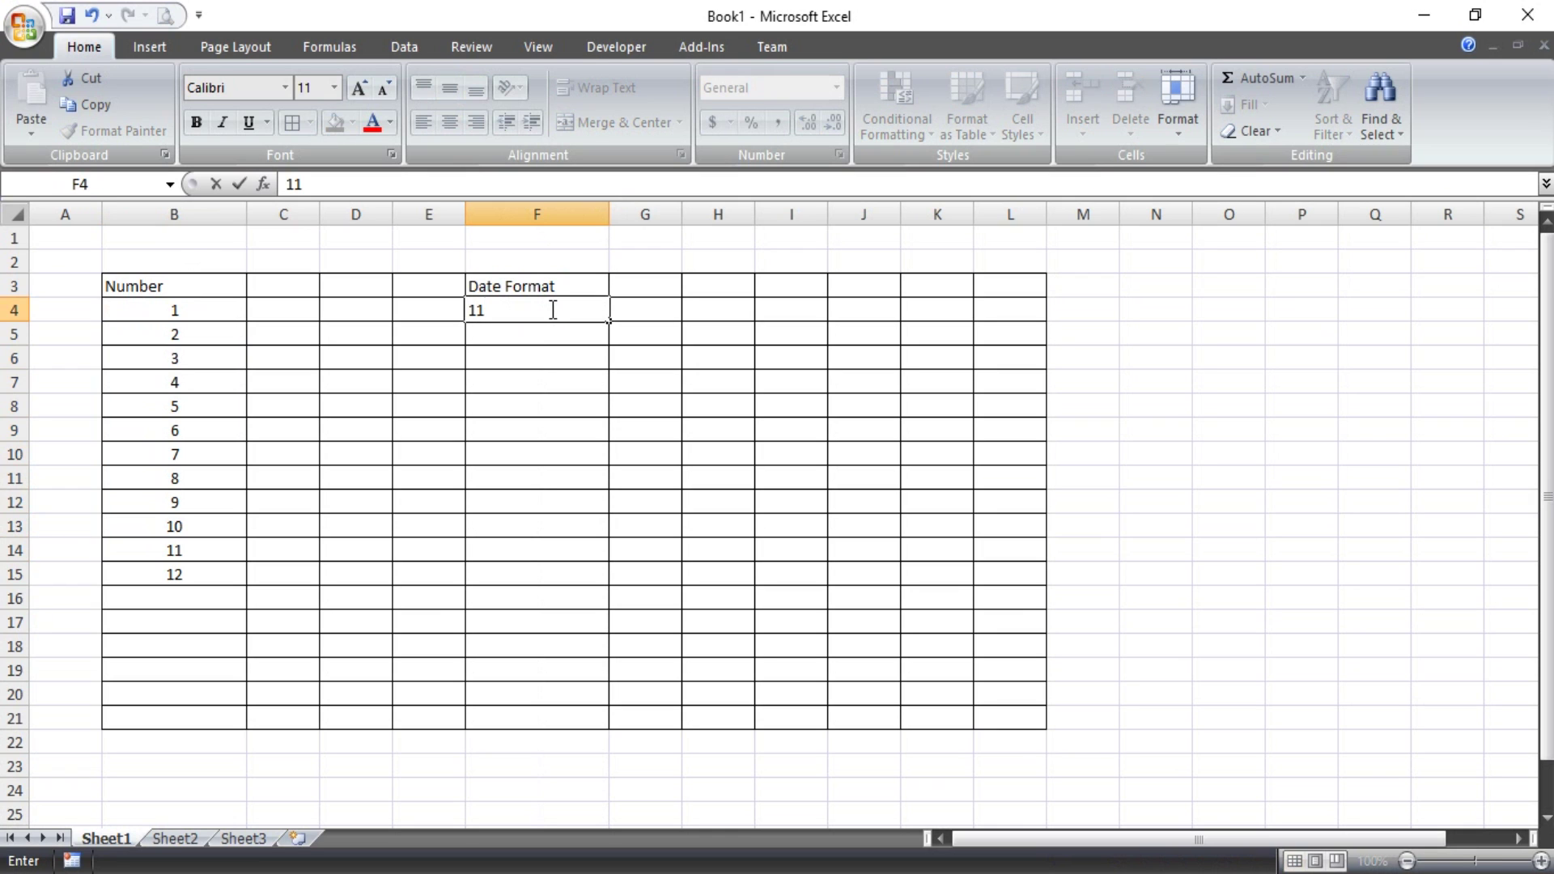
key("BackSpace")
key("BackSpace")
type("12/")
type("15")
type("/2003")
key("Return")
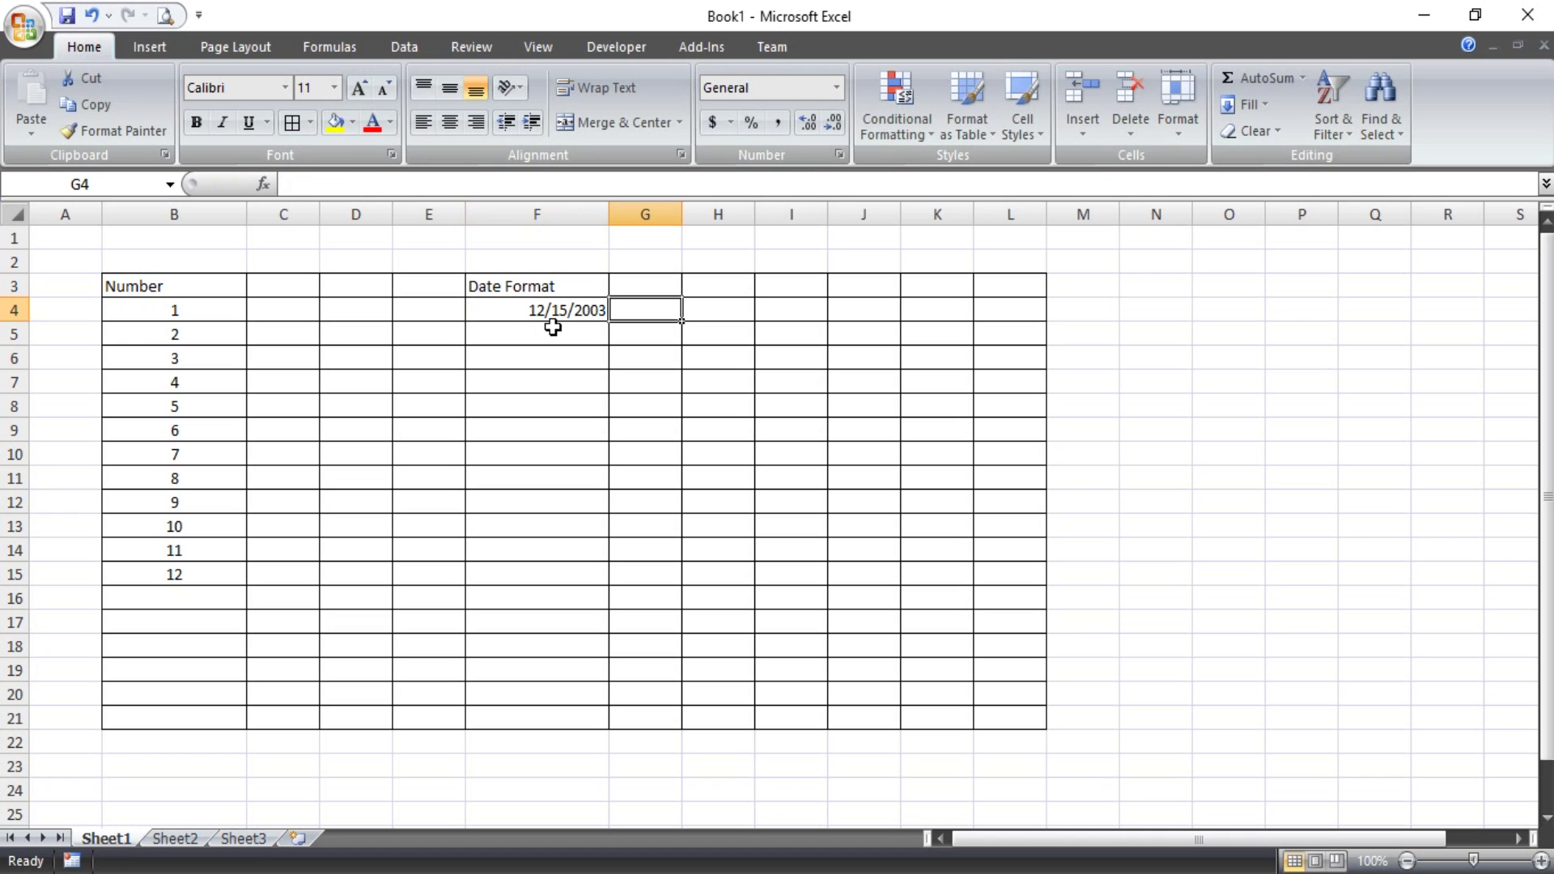
Step: Copy the date to F5 as 11/15/2003 and fill monthly dates down to F15
left_click(555, 310)
key("ctrl+c")
left_click(555, 333)
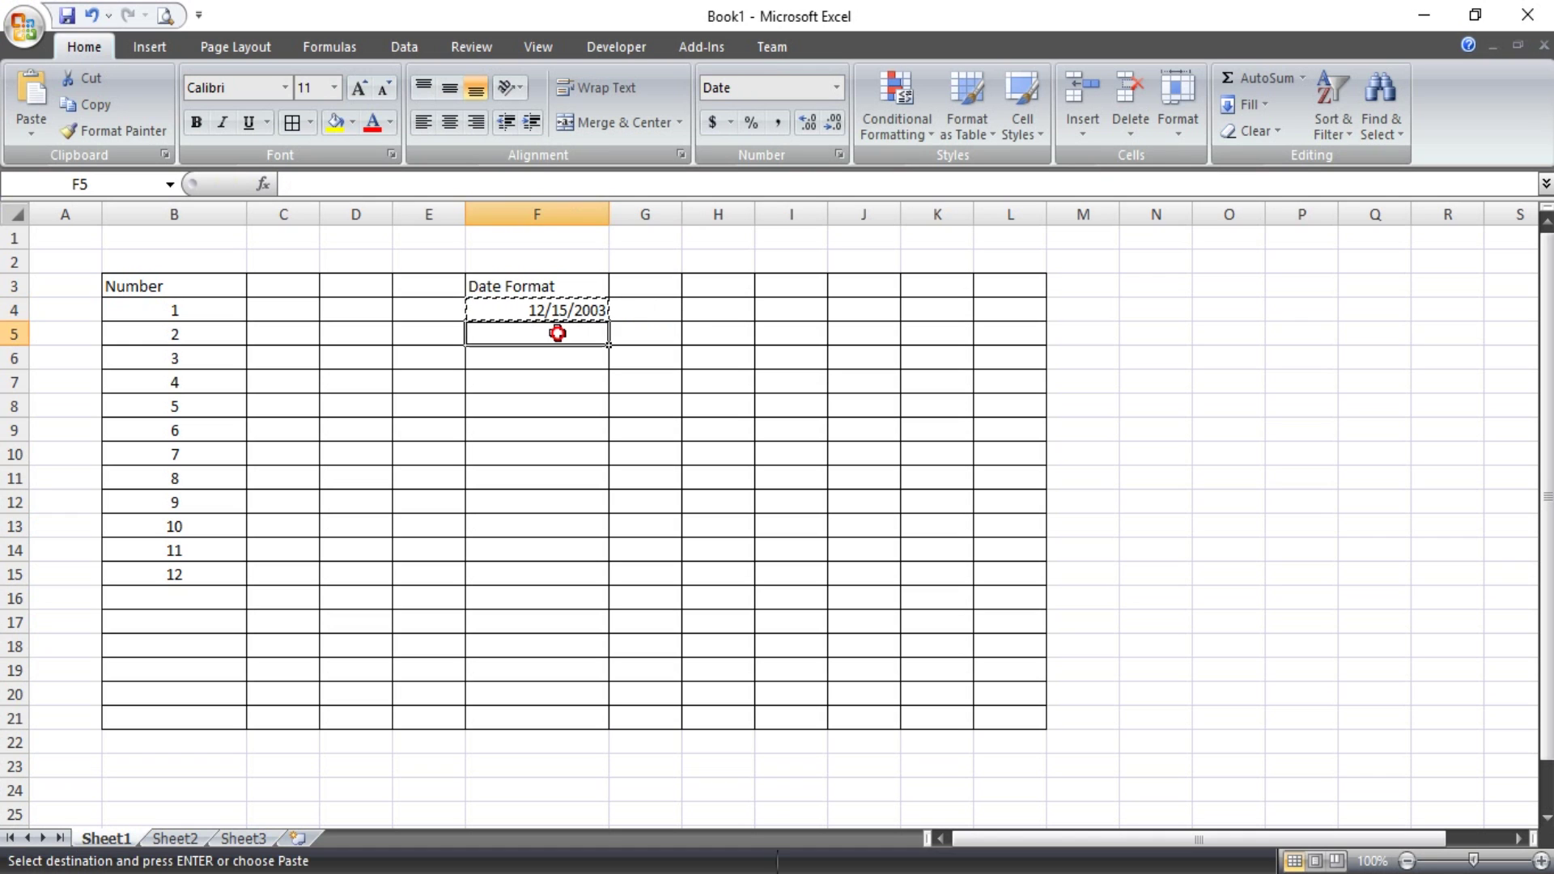
key("ctrl+v")
double_click(550, 340)
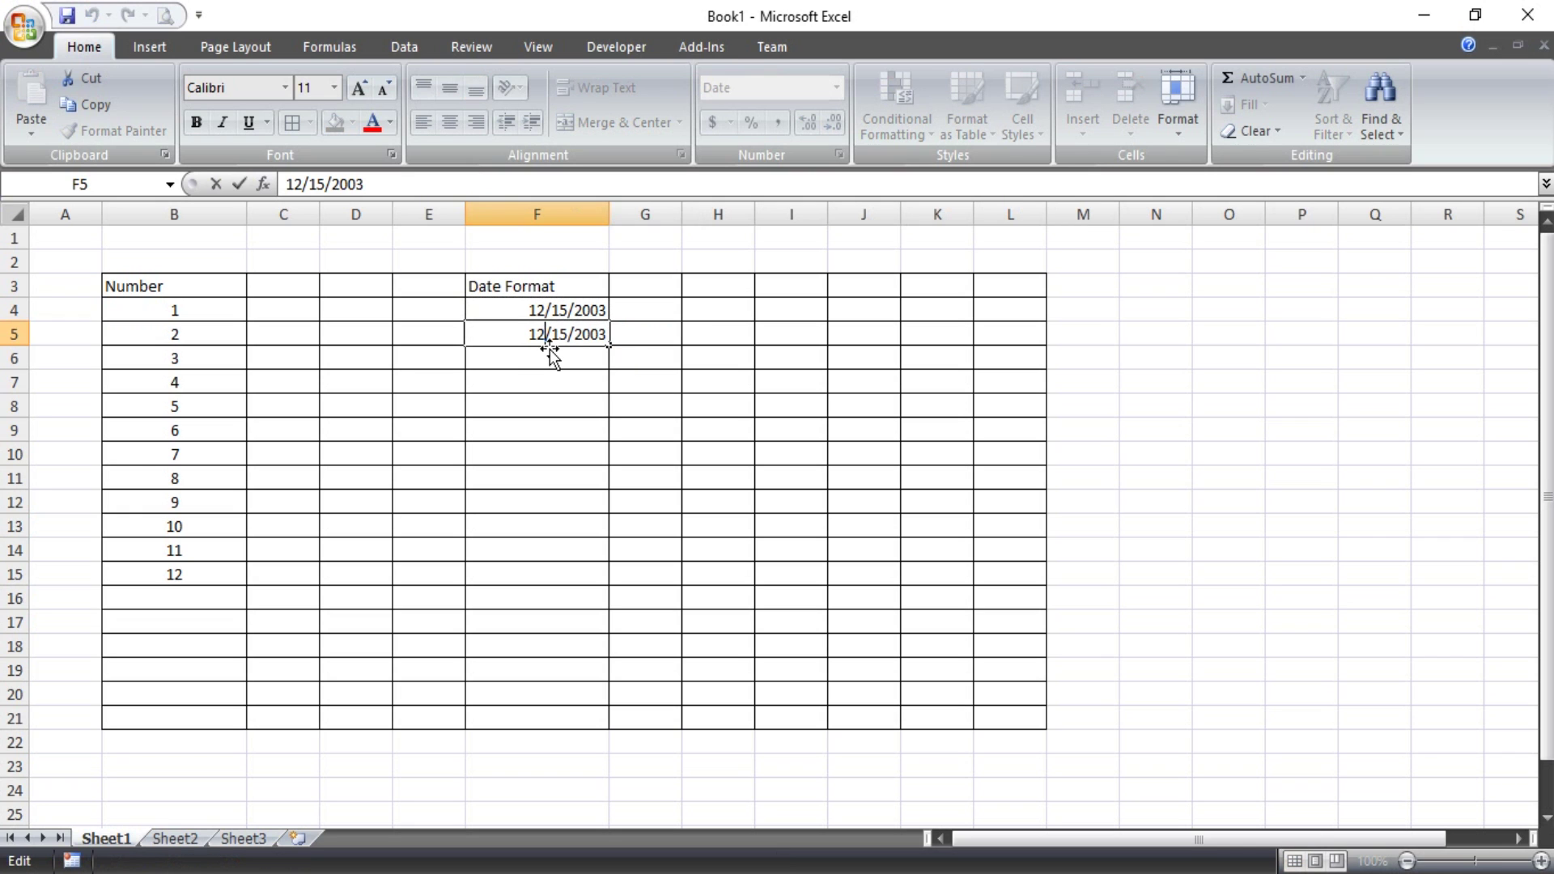
key("BackSpace")
type("1")
key("Tab")
left_click_drag(554, 310, 582, 583)
left_click(670, 484)
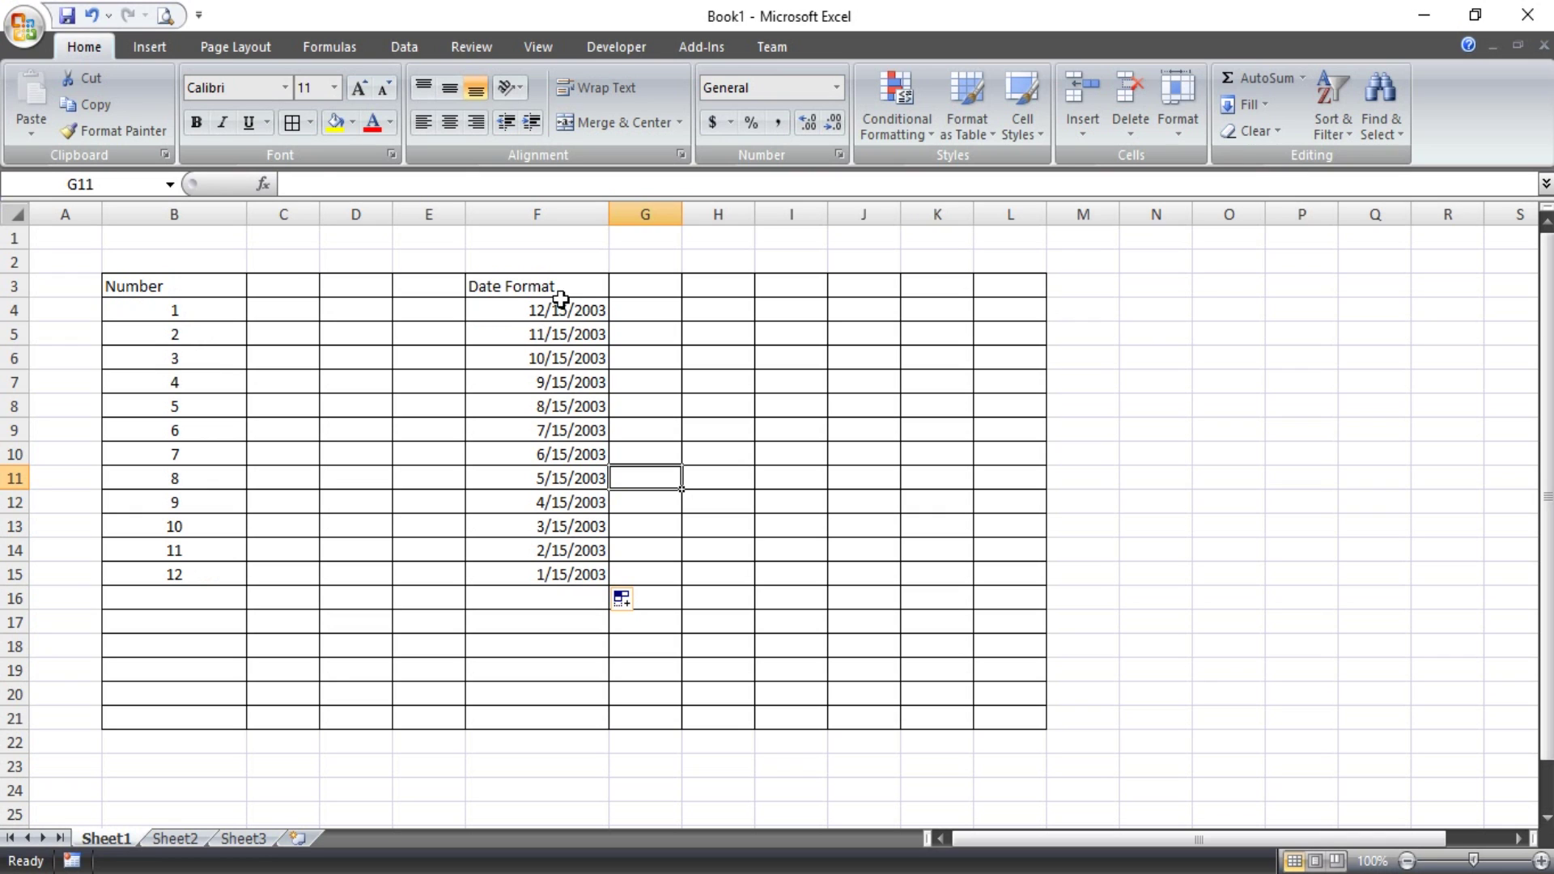
Step: Centre header row B3:L3 both ways, fill it light blue, and widen columns C and G
left_click_drag(148, 287, 1012, 286)
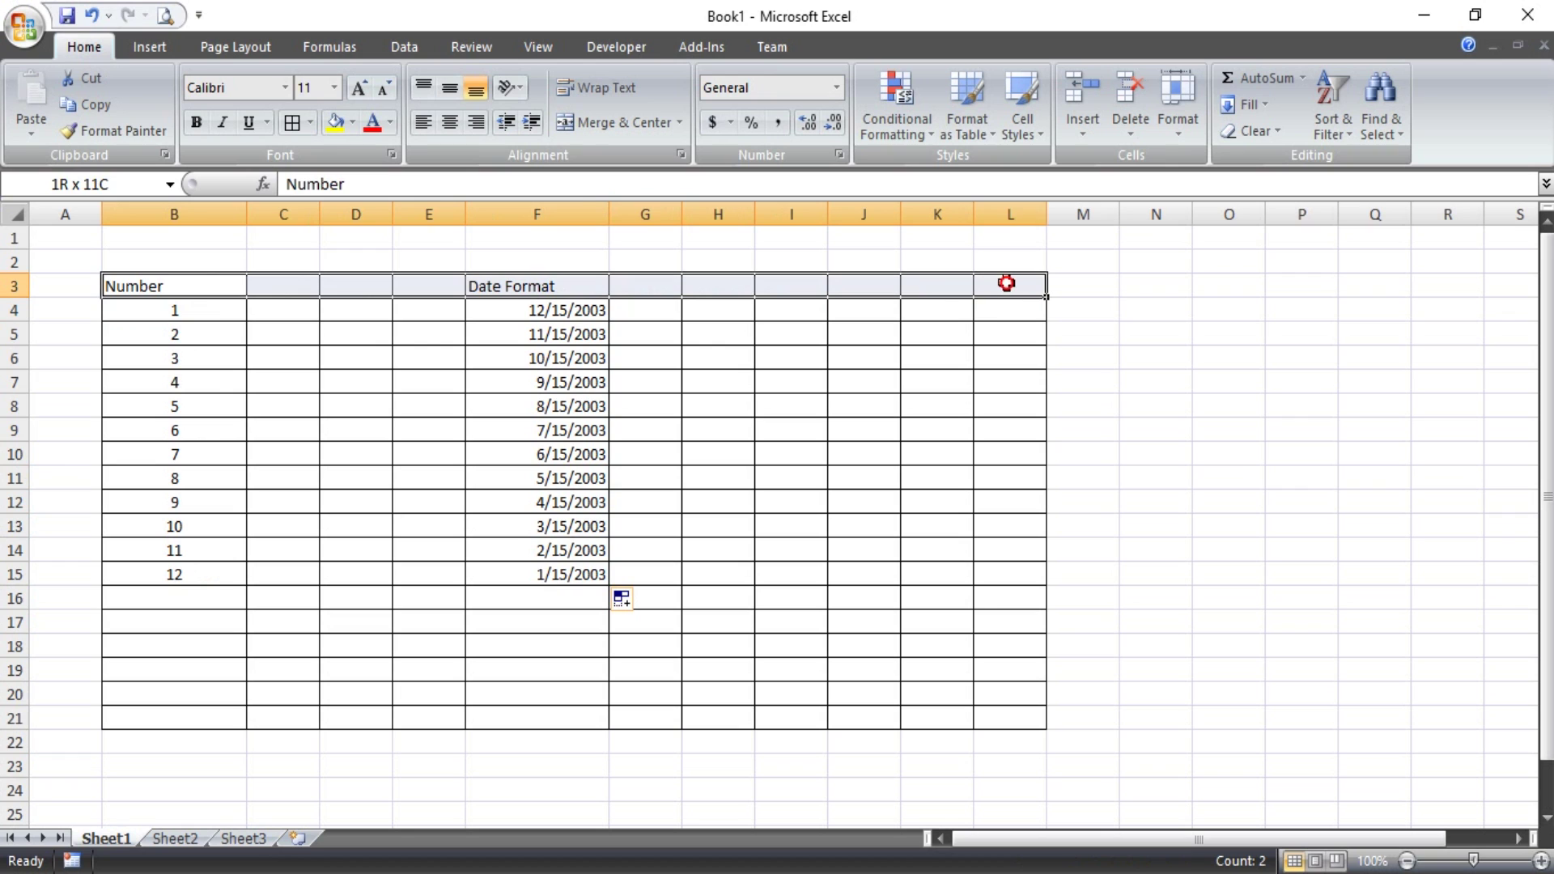
left_click(450, 122)
left_click(450, 88)
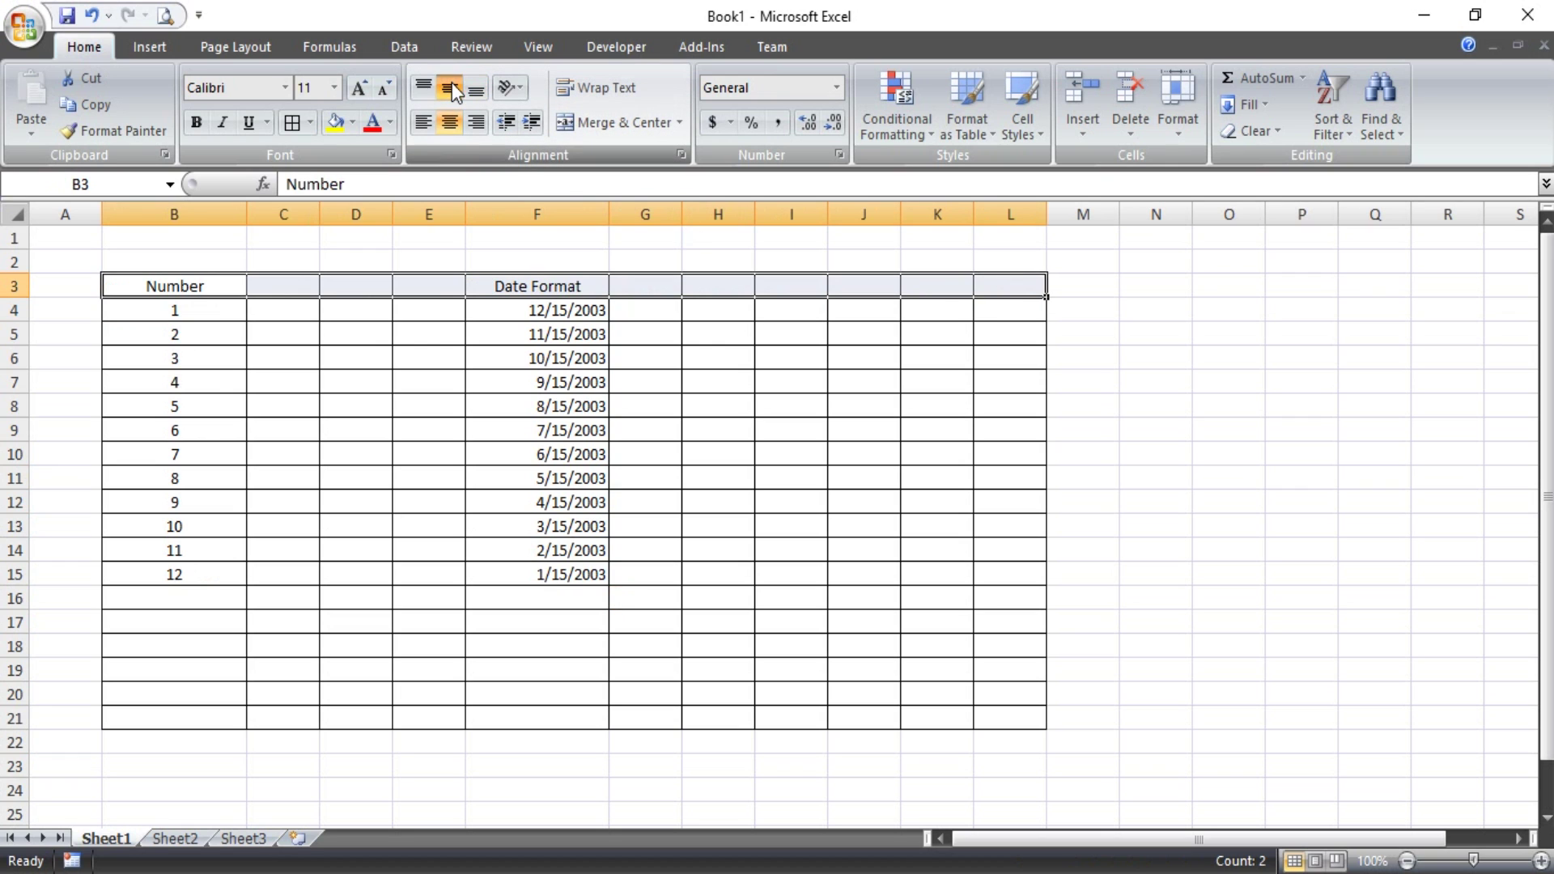
left_click(353, 122)
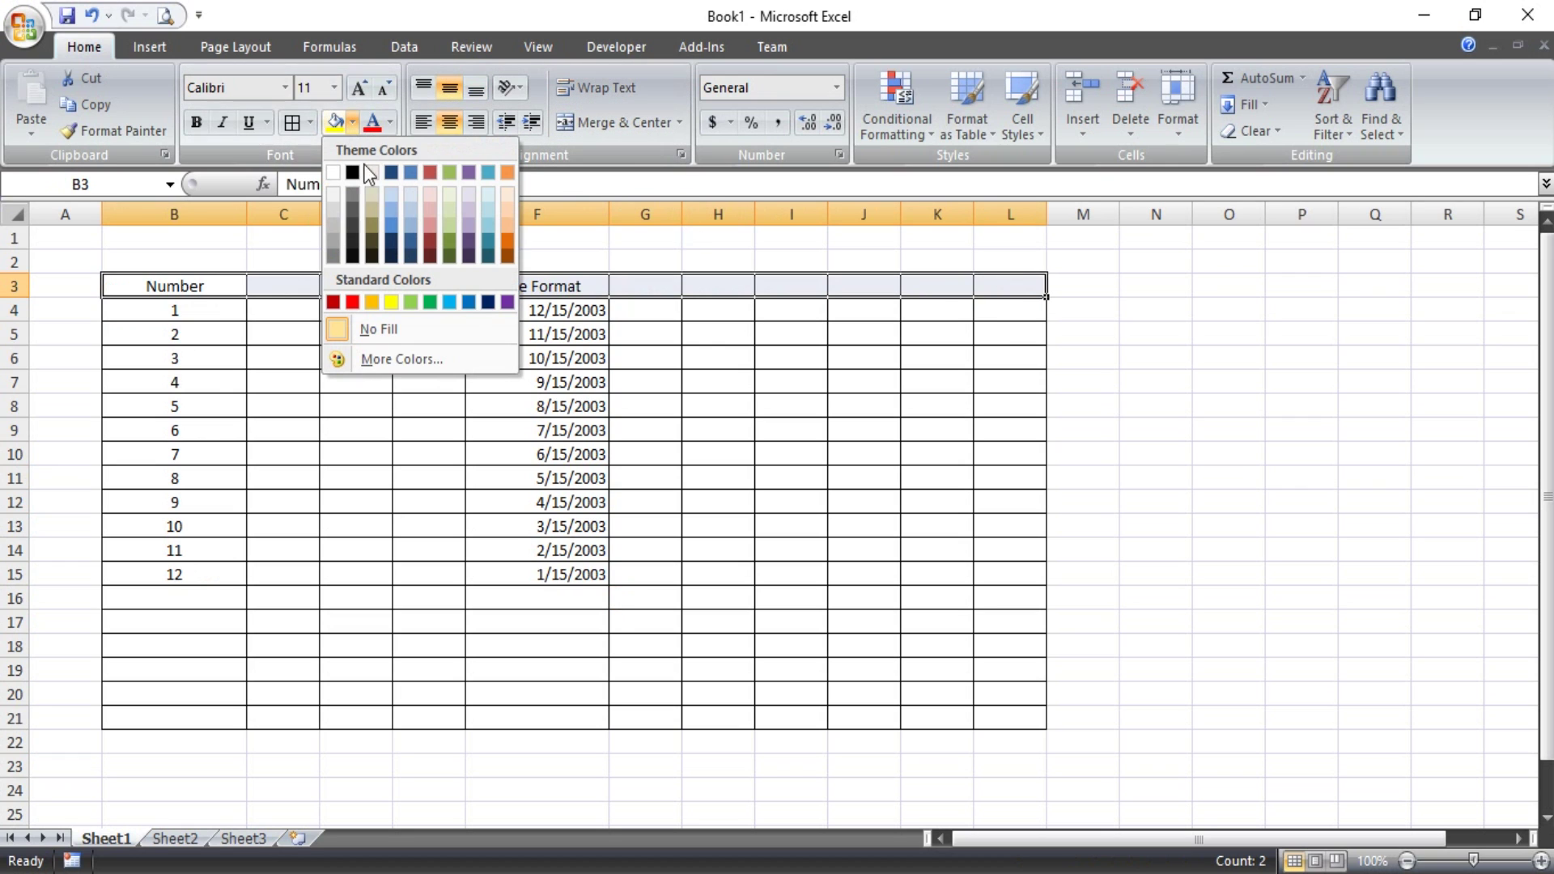
left_click(391, 206)
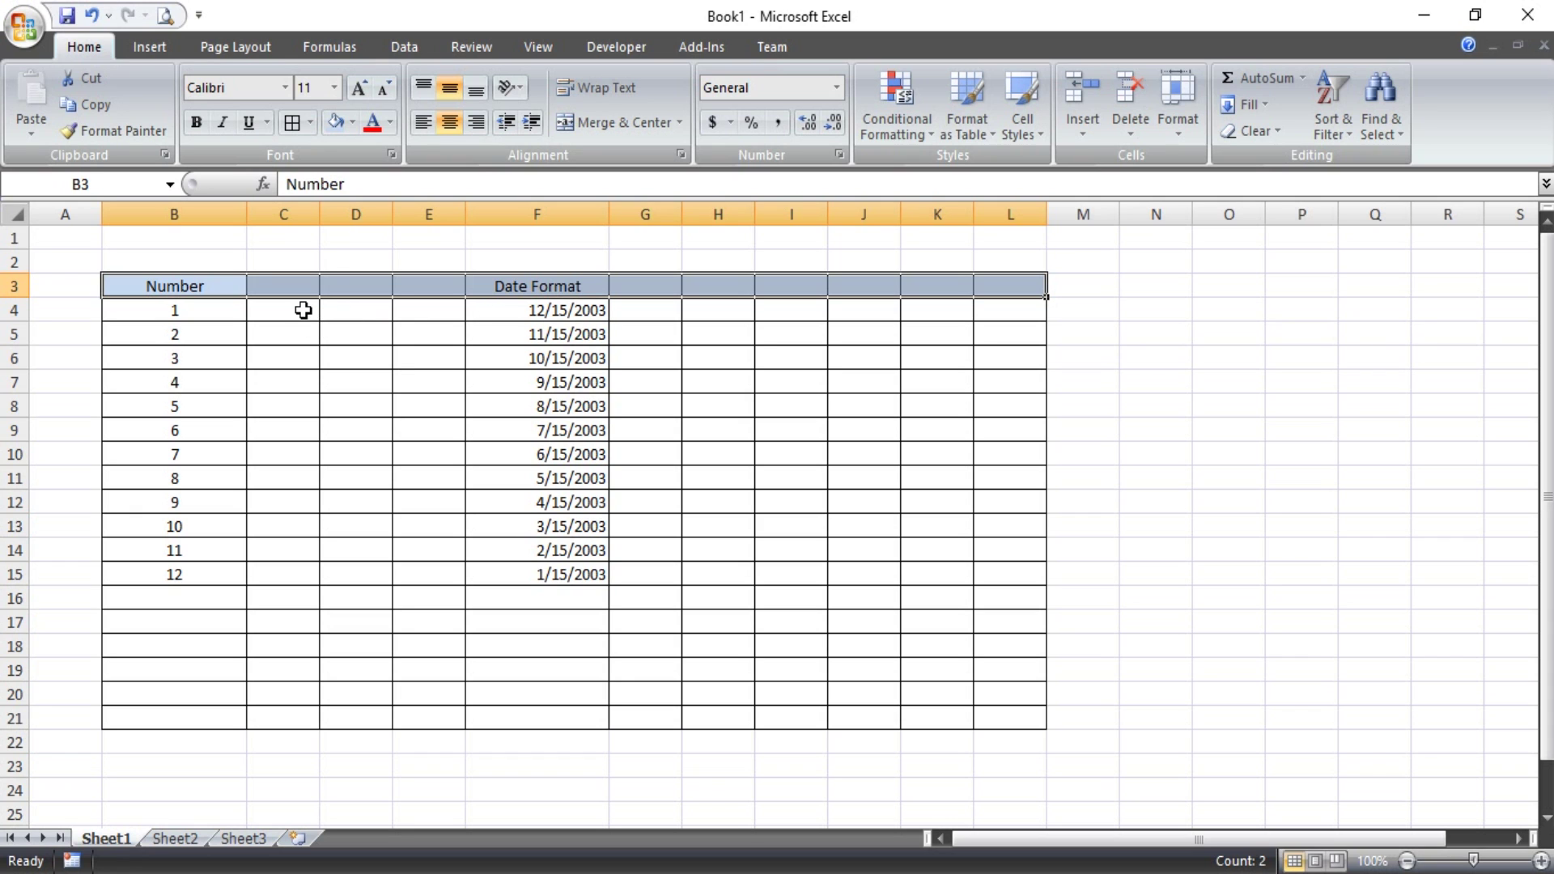
left_click_drag(326, 213, 462, 214)
left_click_drag(824, 214, 1119, 222)
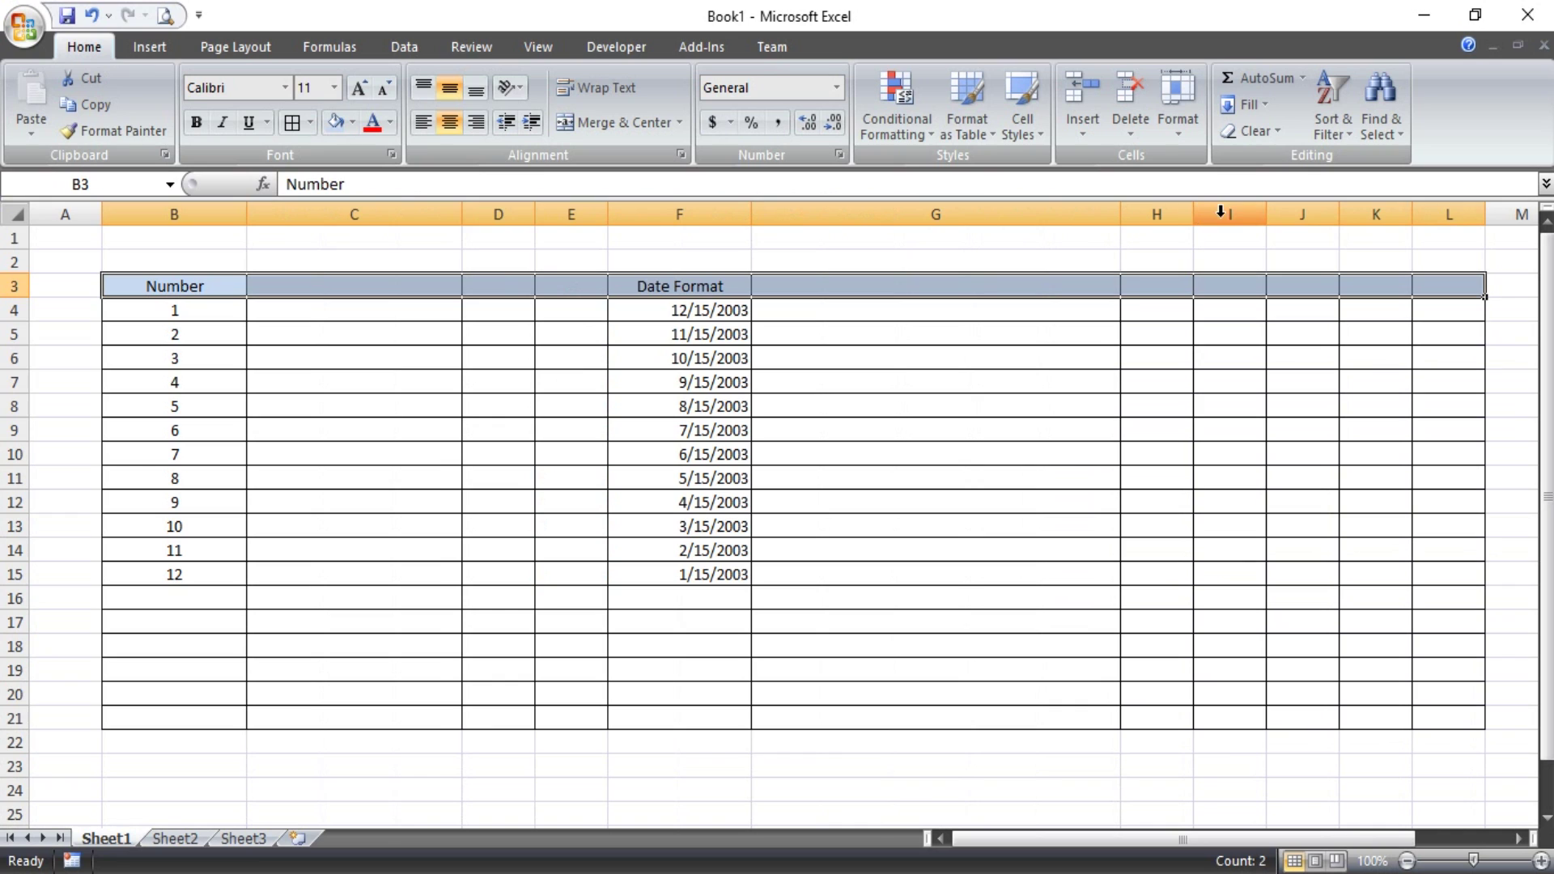
Step: With the formula bar expanded, begin typing =TEXT(DATE(2001, into cell C4
left_click(1214, 333)
left_click(401, 330)
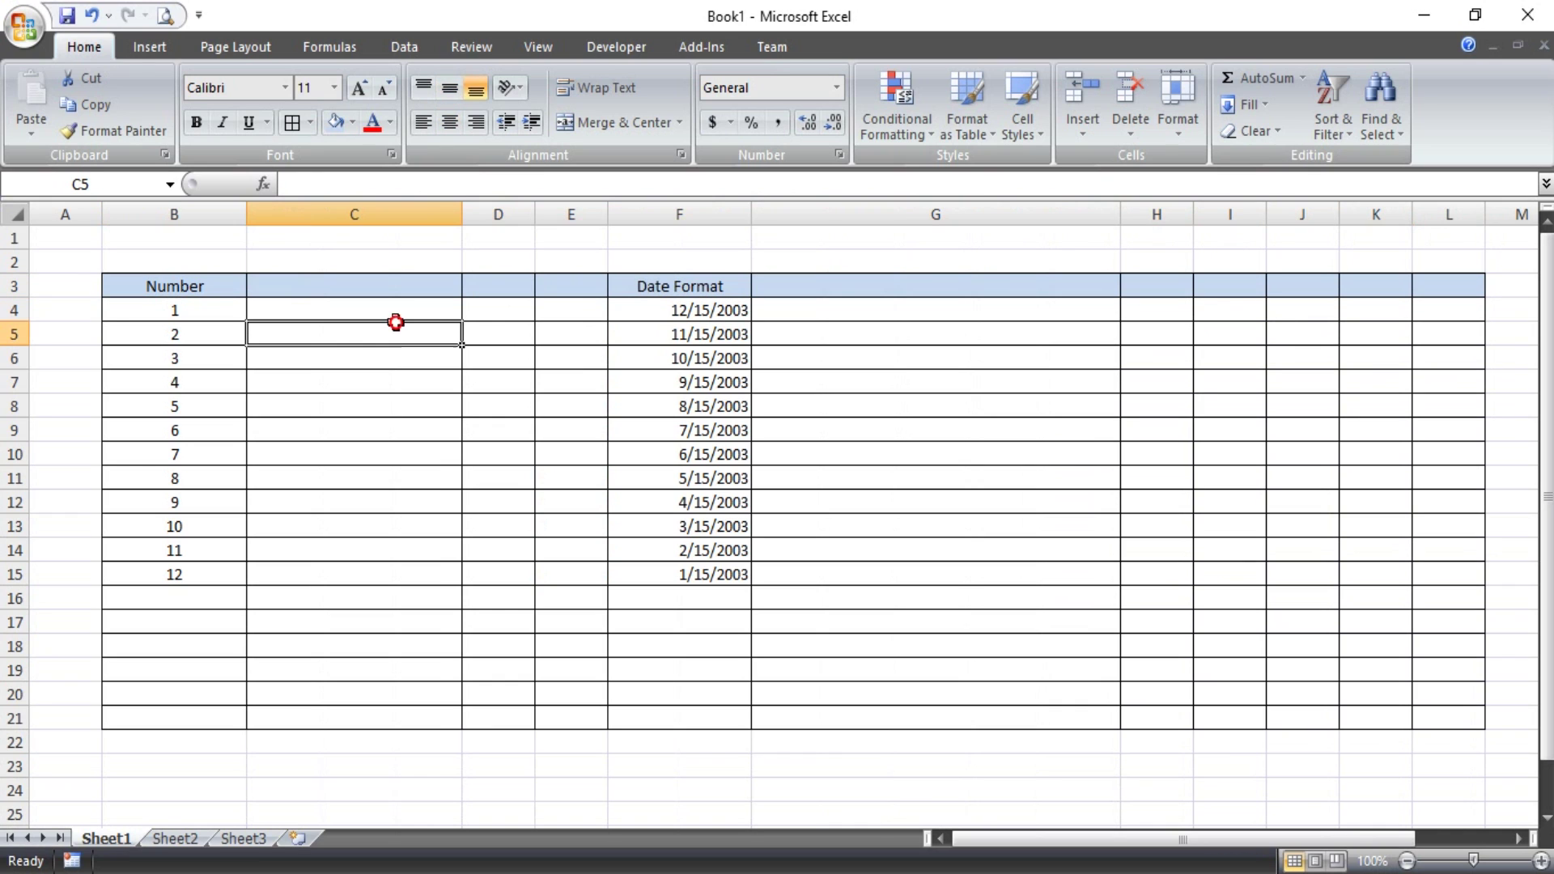
left_click(383, 298)
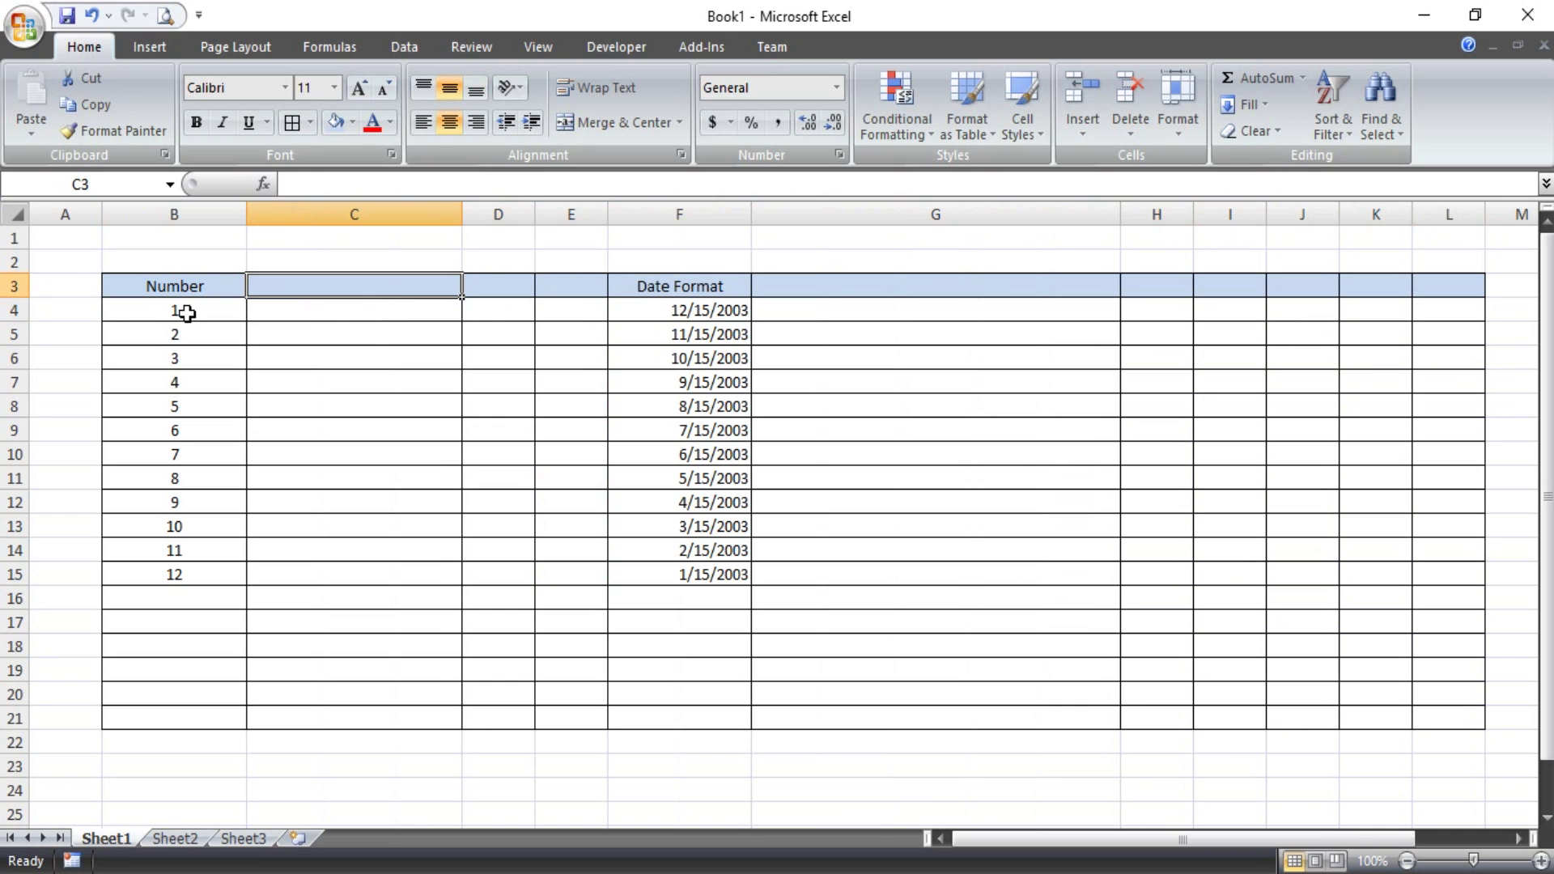
left_click(187, 313)
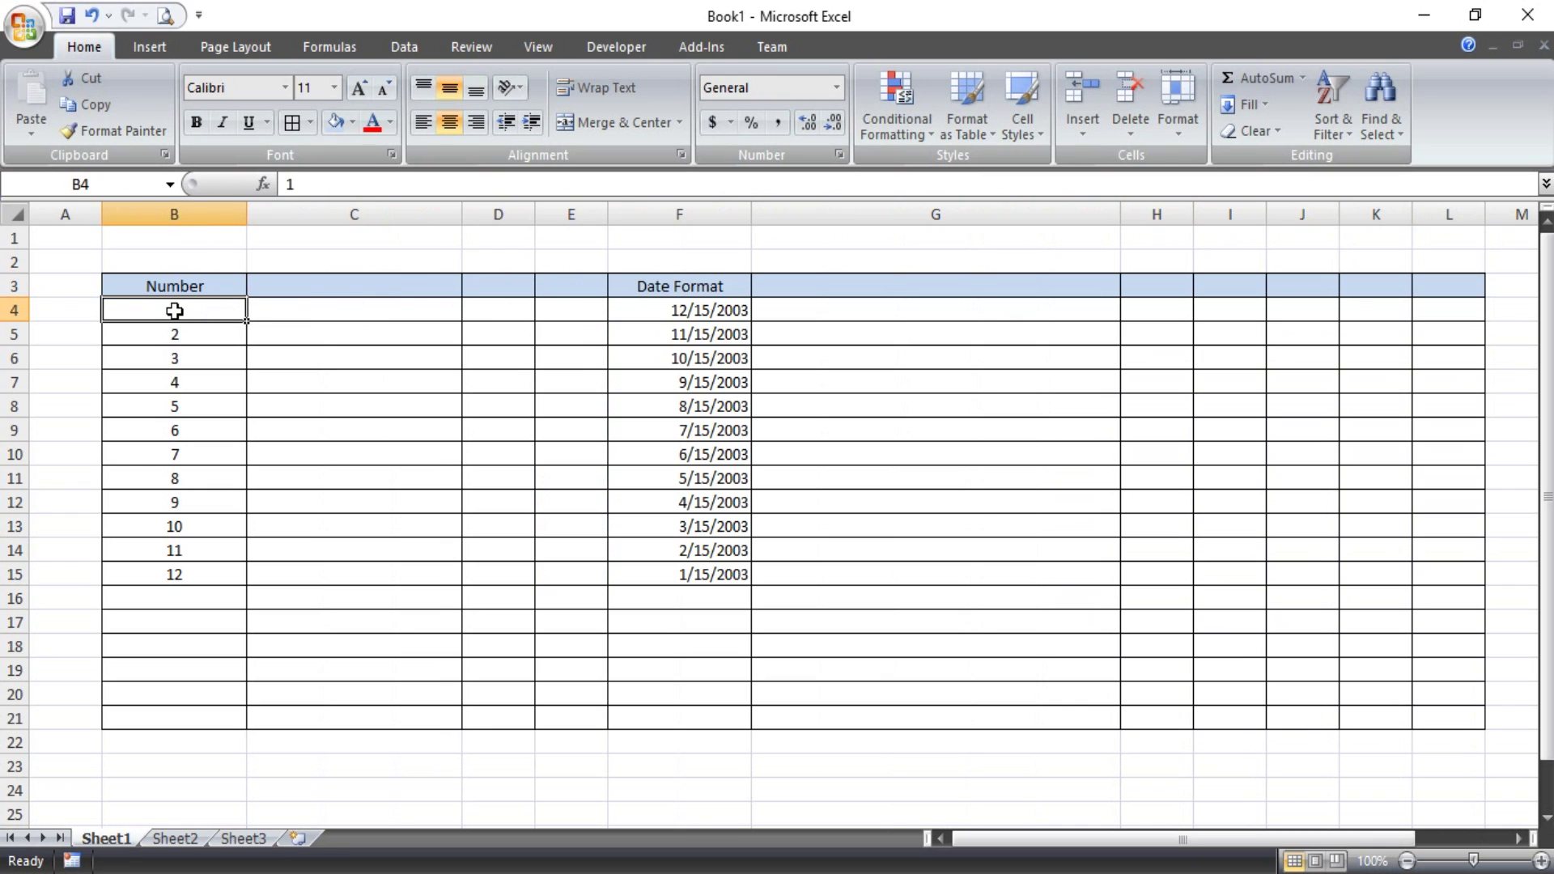
left_click(334, 309)
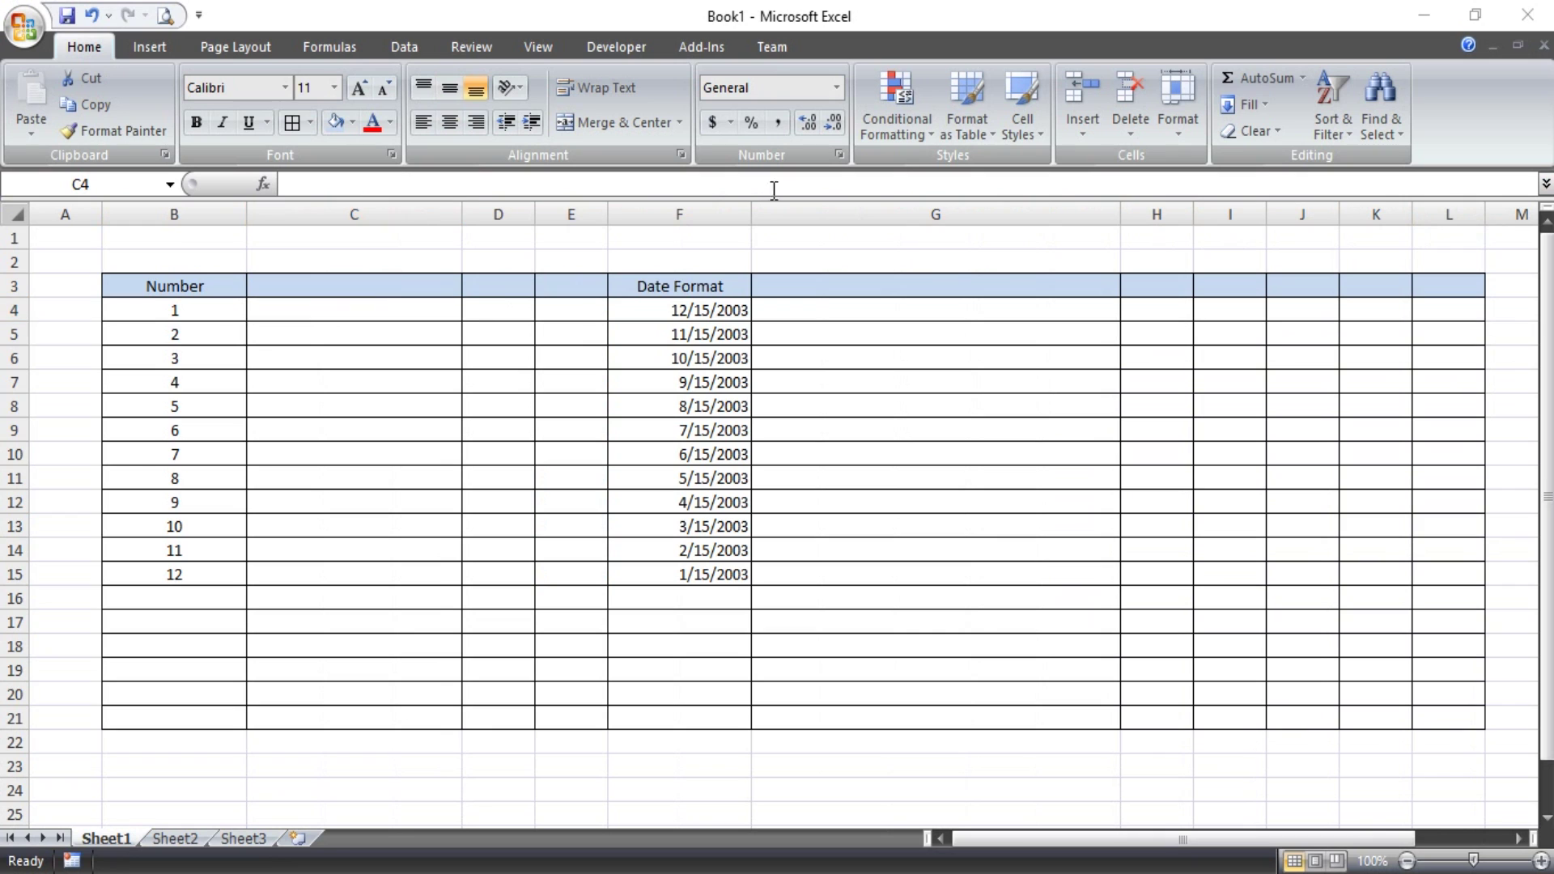
left_click(1547, 184)
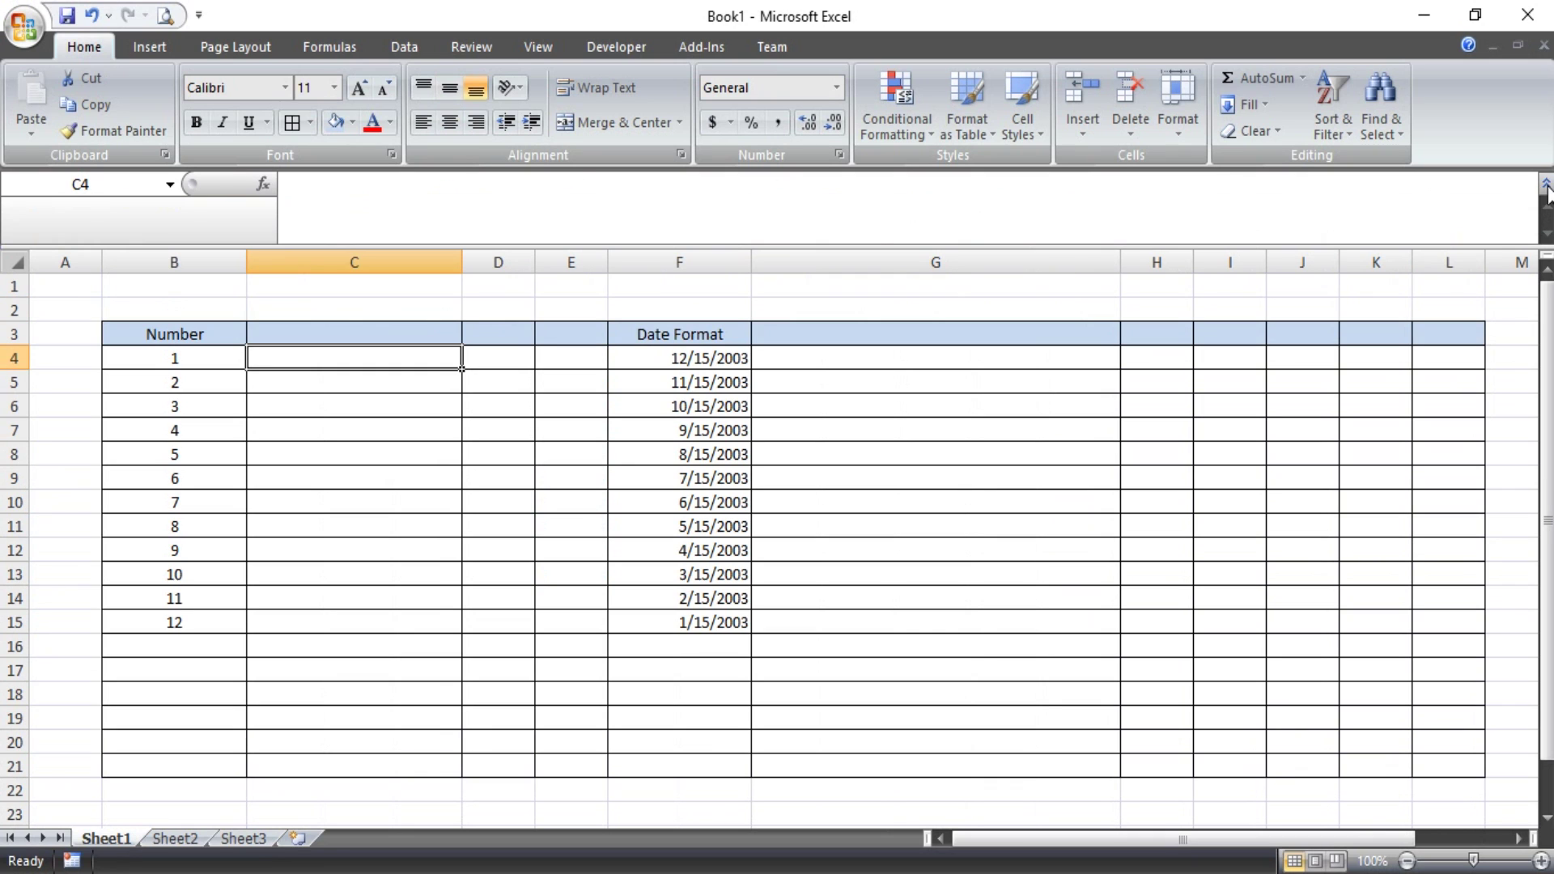
left_click(428, 192)
type("=")
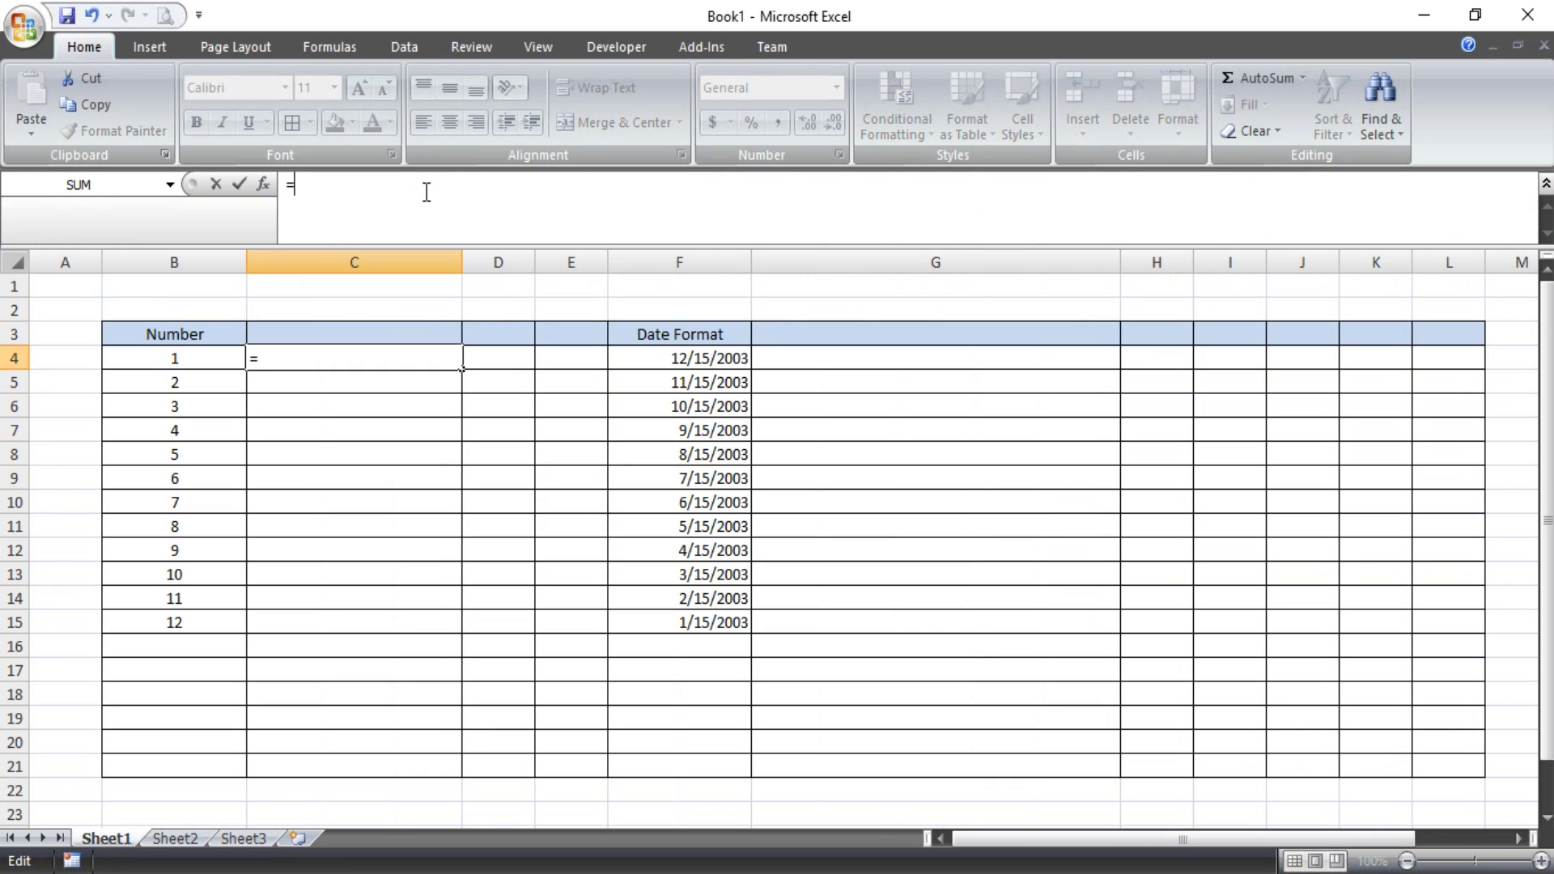
type("text")
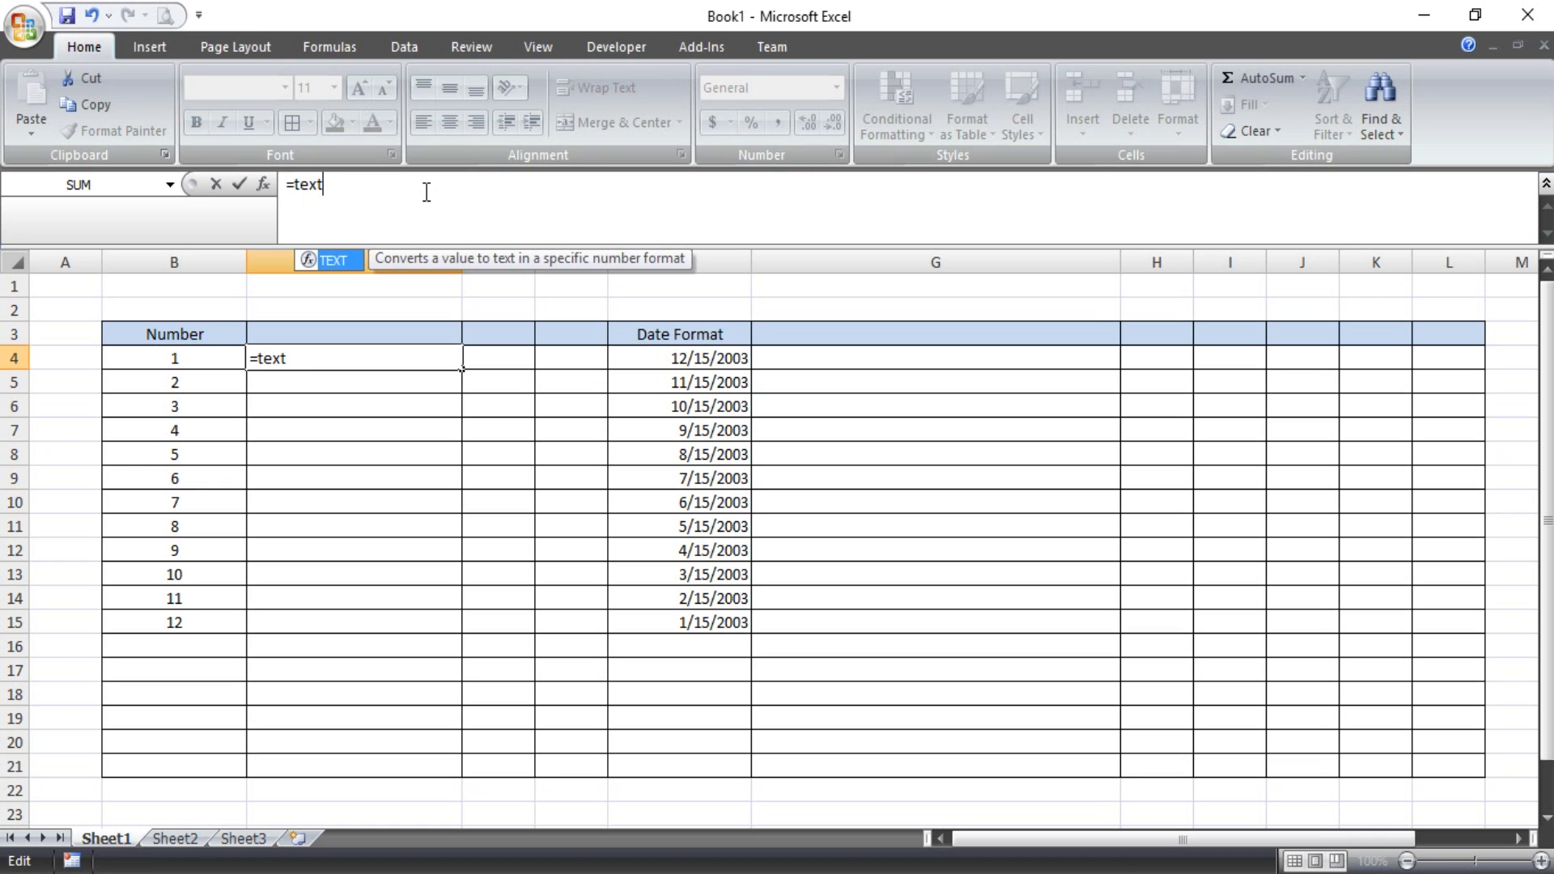
type("(date(")
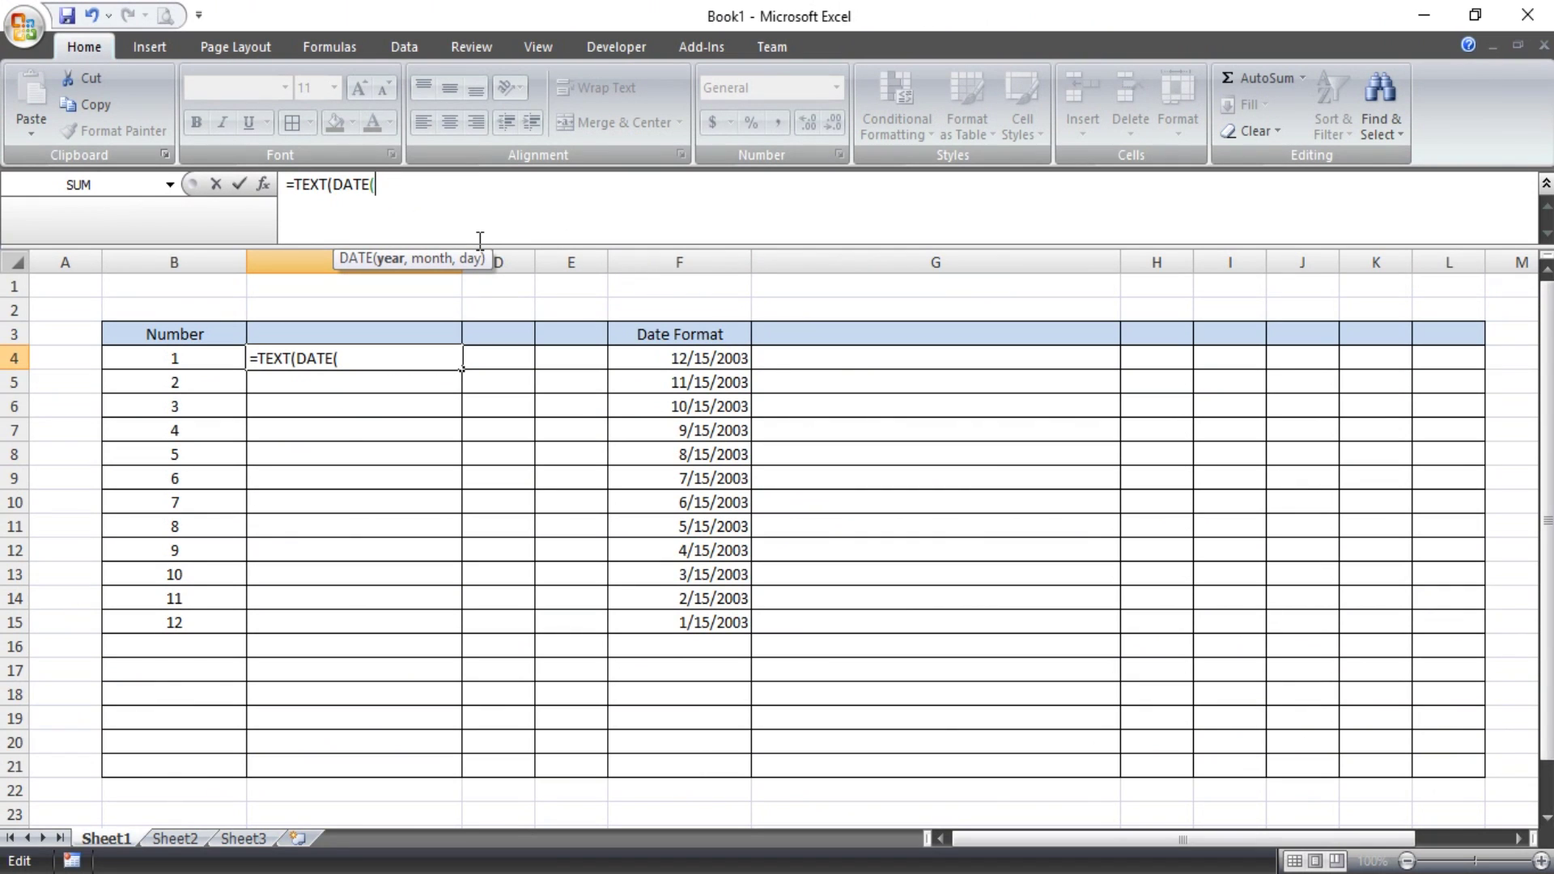
type("2")
type("001")
type(",")
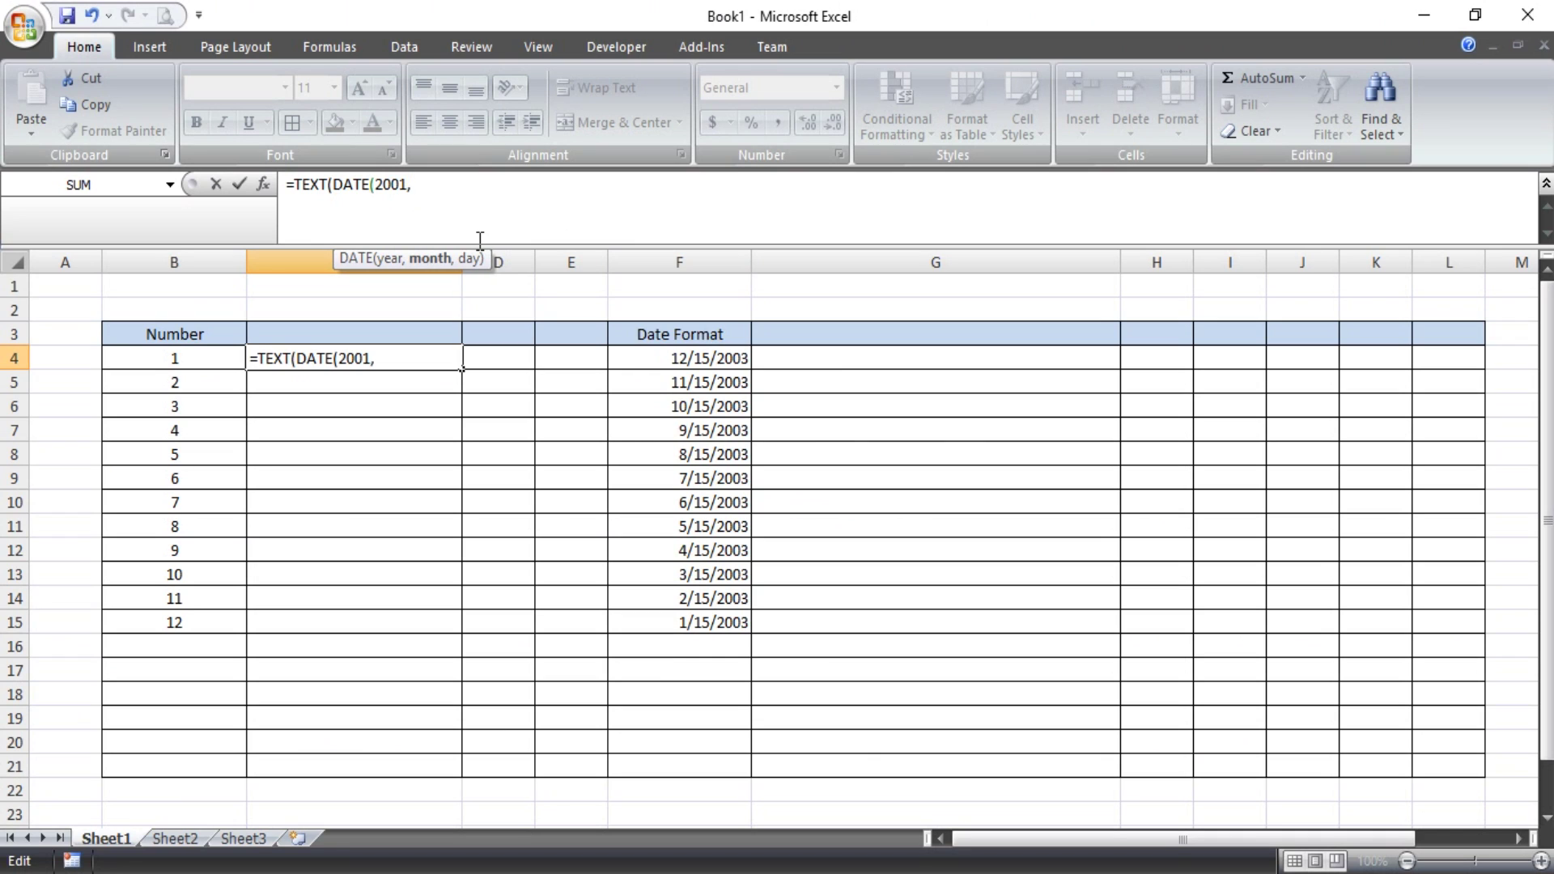
Step: Complete C4 as =TEXT(DATE(2001,B4,30),"mmmm") so it displays January
left_click(193, 358)
type(",")
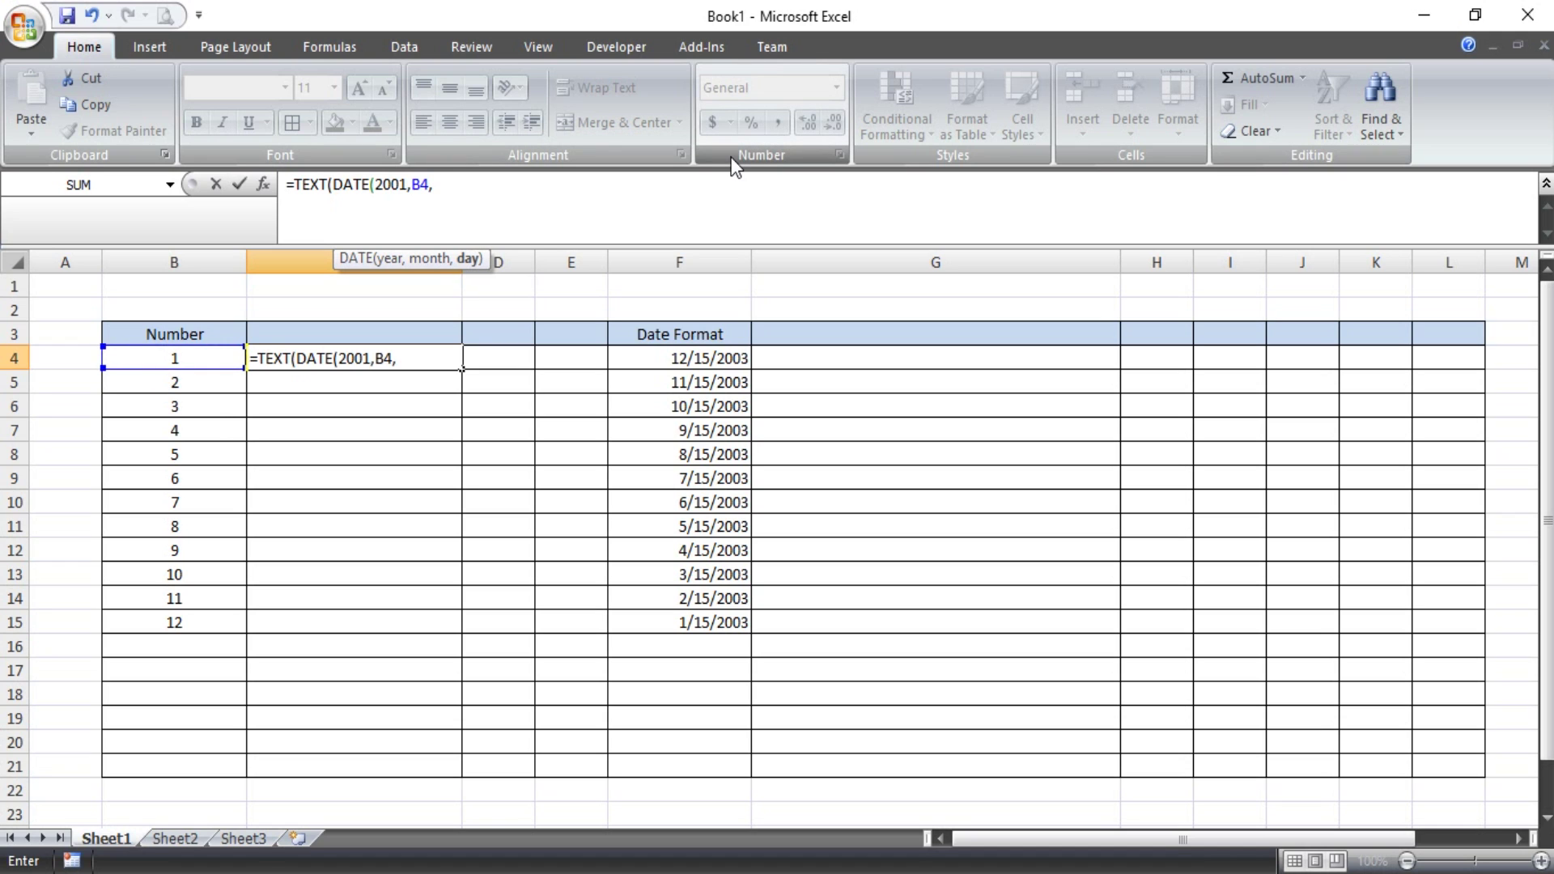
type("1")
key("BackSpace")
type("30")
type(")")
type(",")
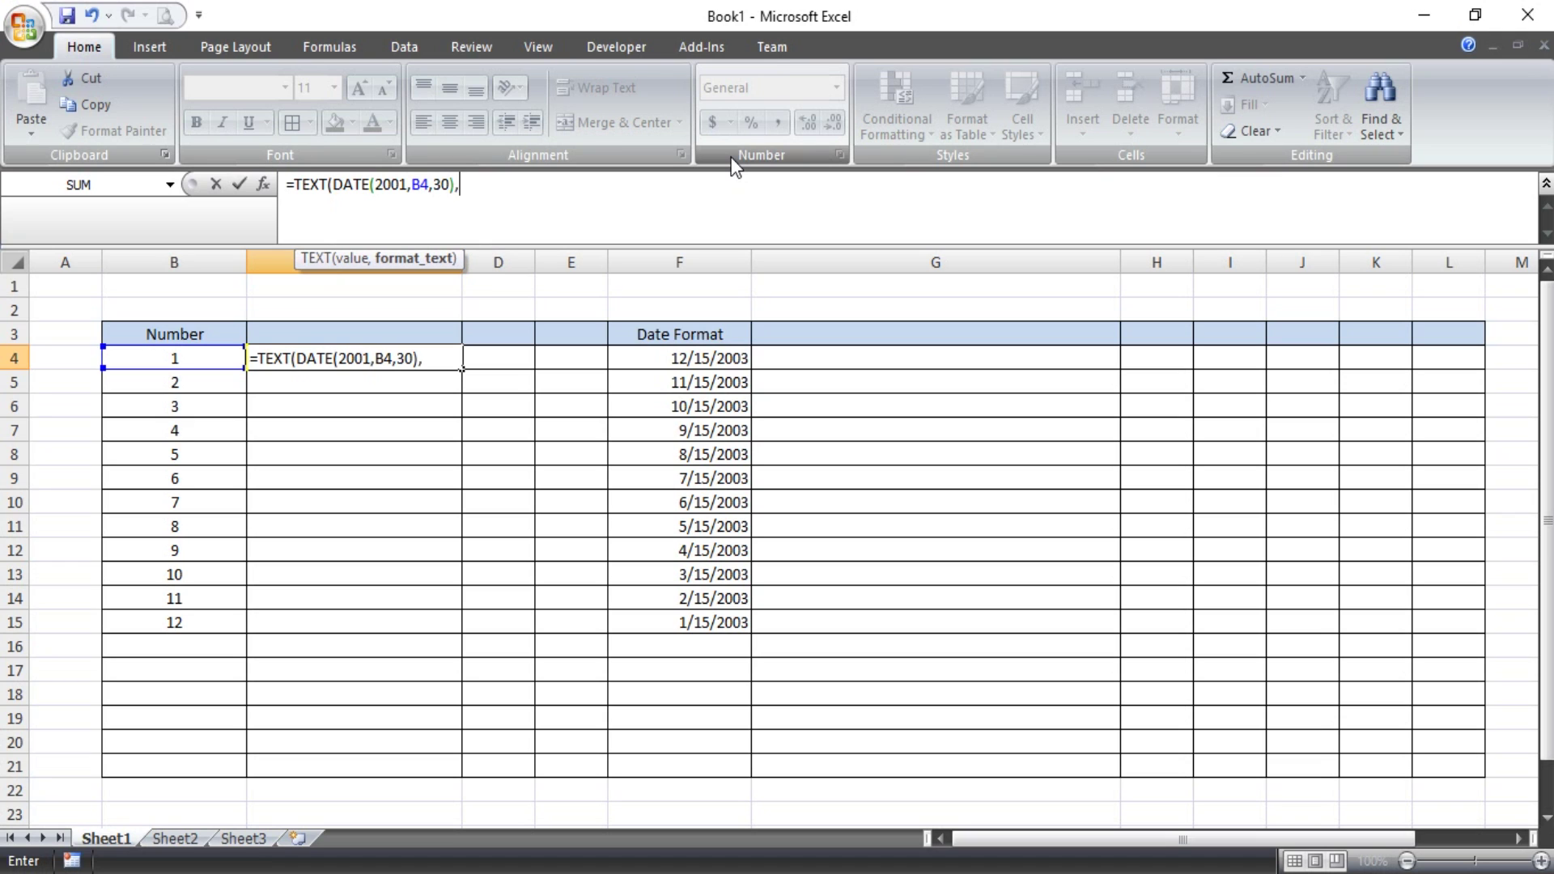
type("\"mmmm")
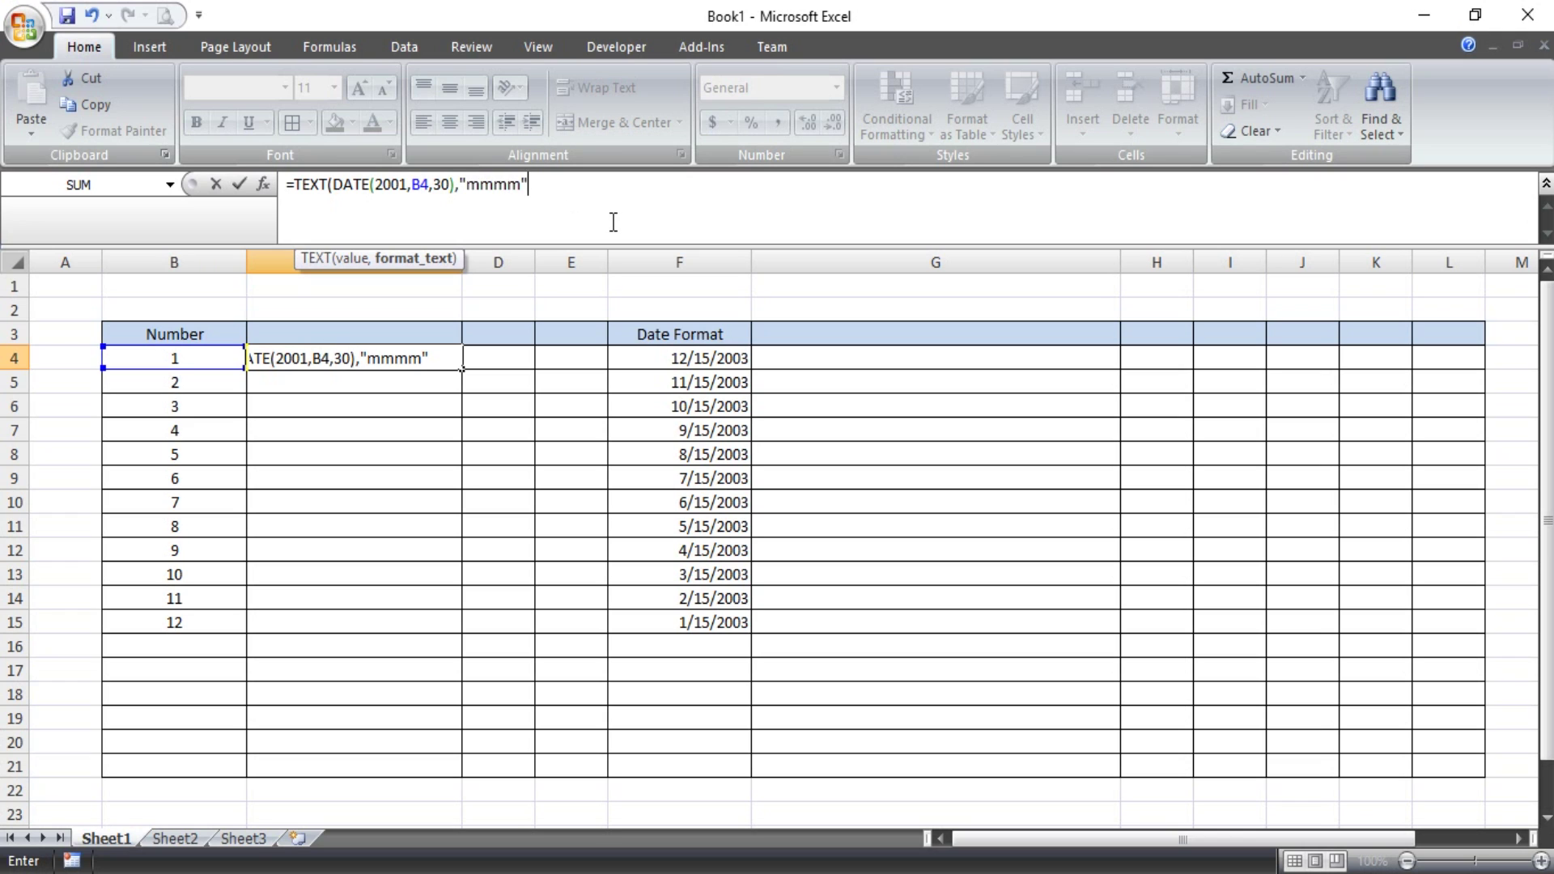
type(")")
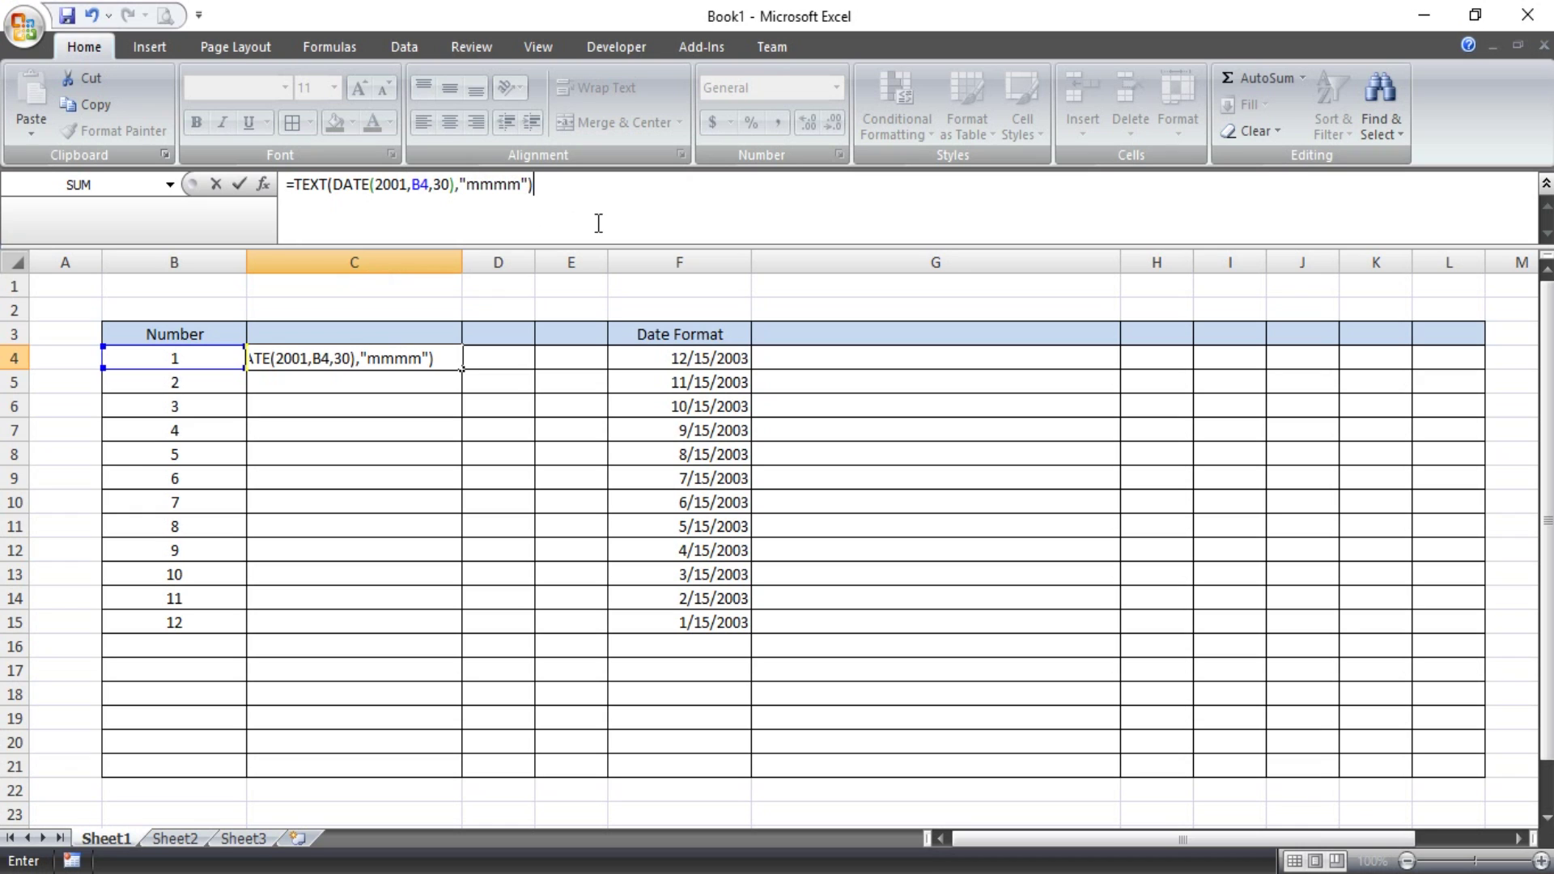
left_click(570, 187)
key("Tab")
left_click(342, 356)
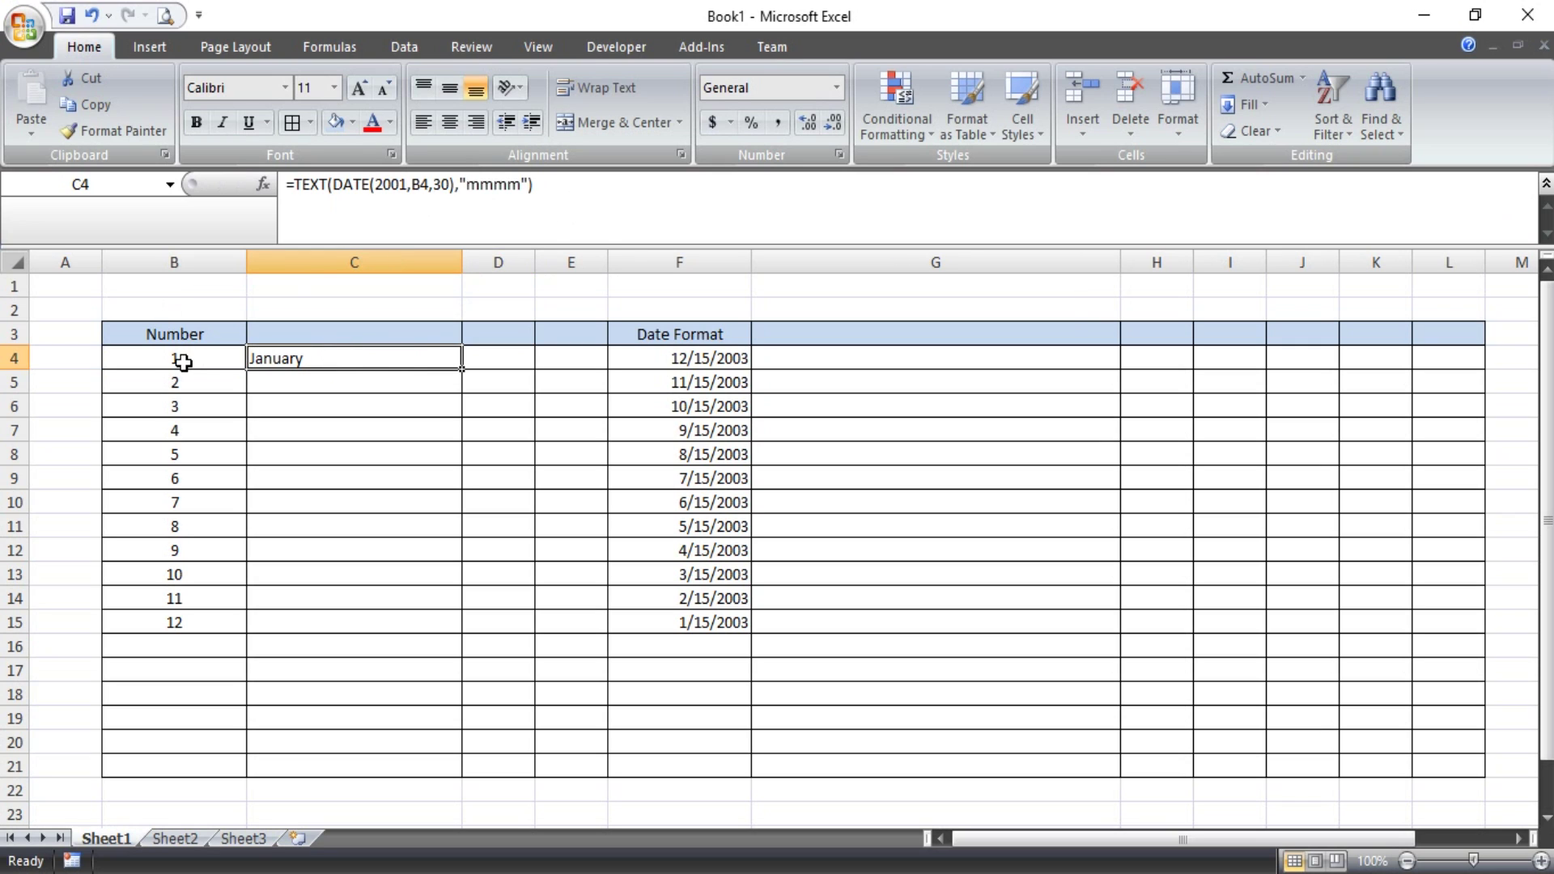
Step: Fill the C4 month formula down to C15
left_click_drag(466, 369, 450, 632)
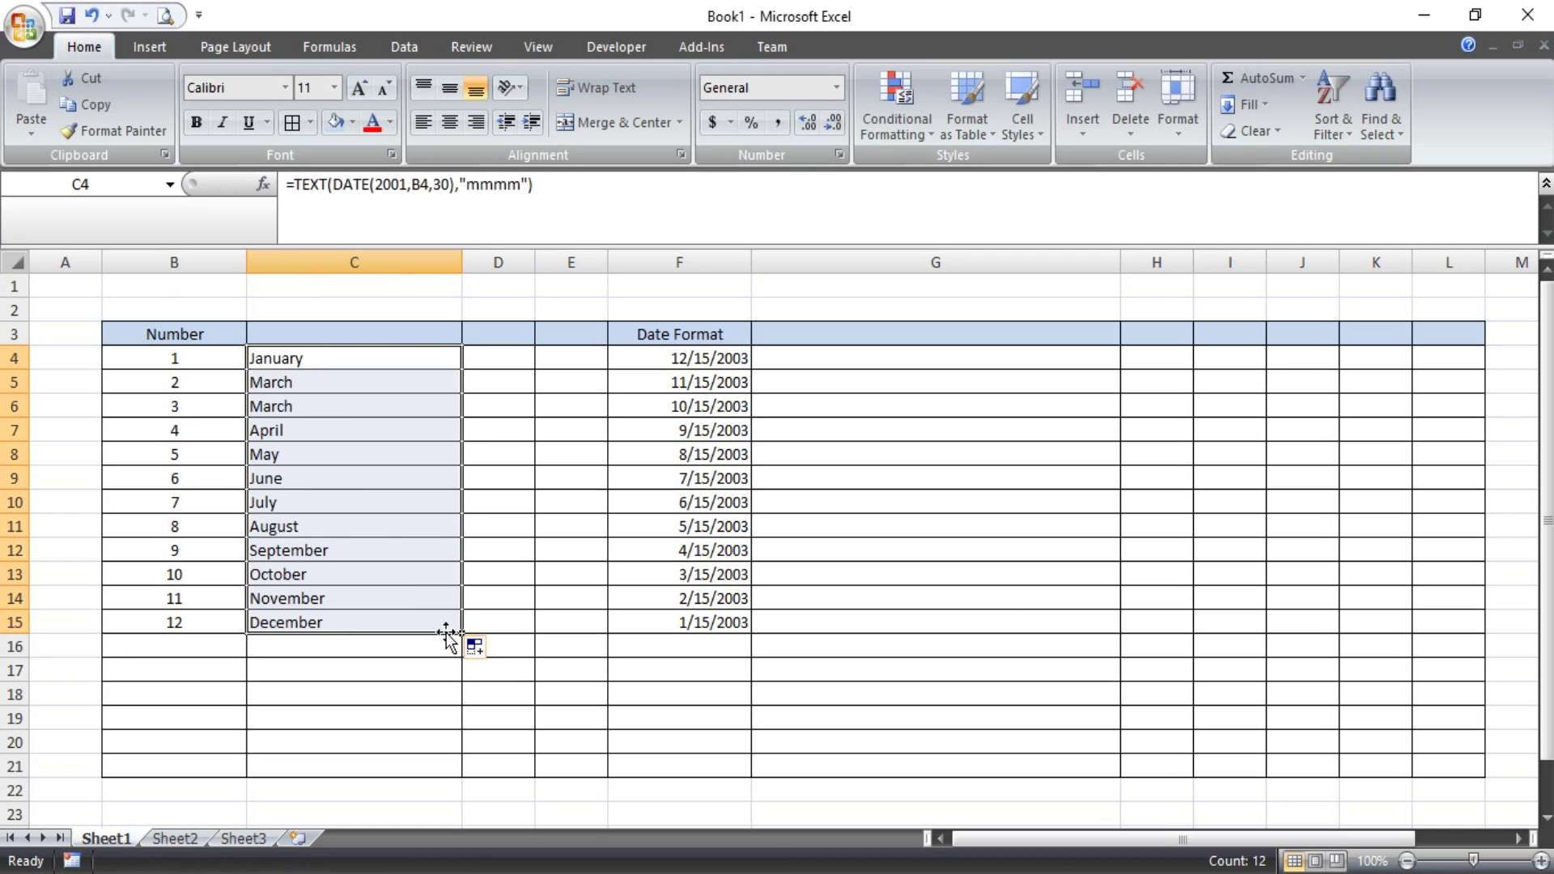
left_click(324, 405)
left_click(332, 356)
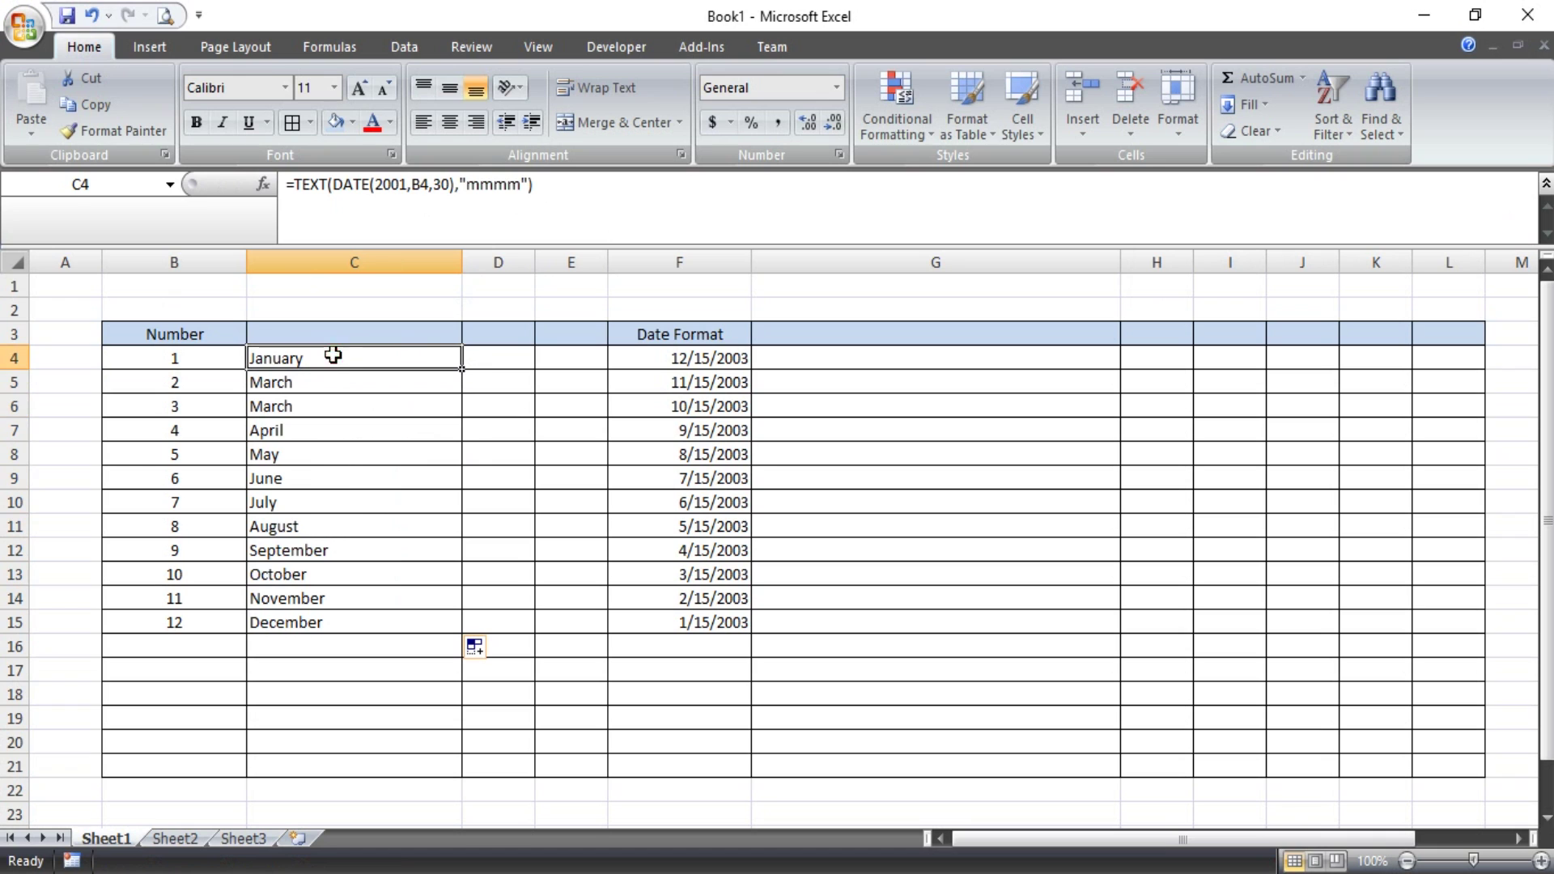
Step: Change the formula's year to 2000 and refill C4 down to C15
left_click(409, 188)
key("BackSpace")
key("BackSpace")
key("BackSpace")
key("BackSpace")
type("2003")
key("Tab")
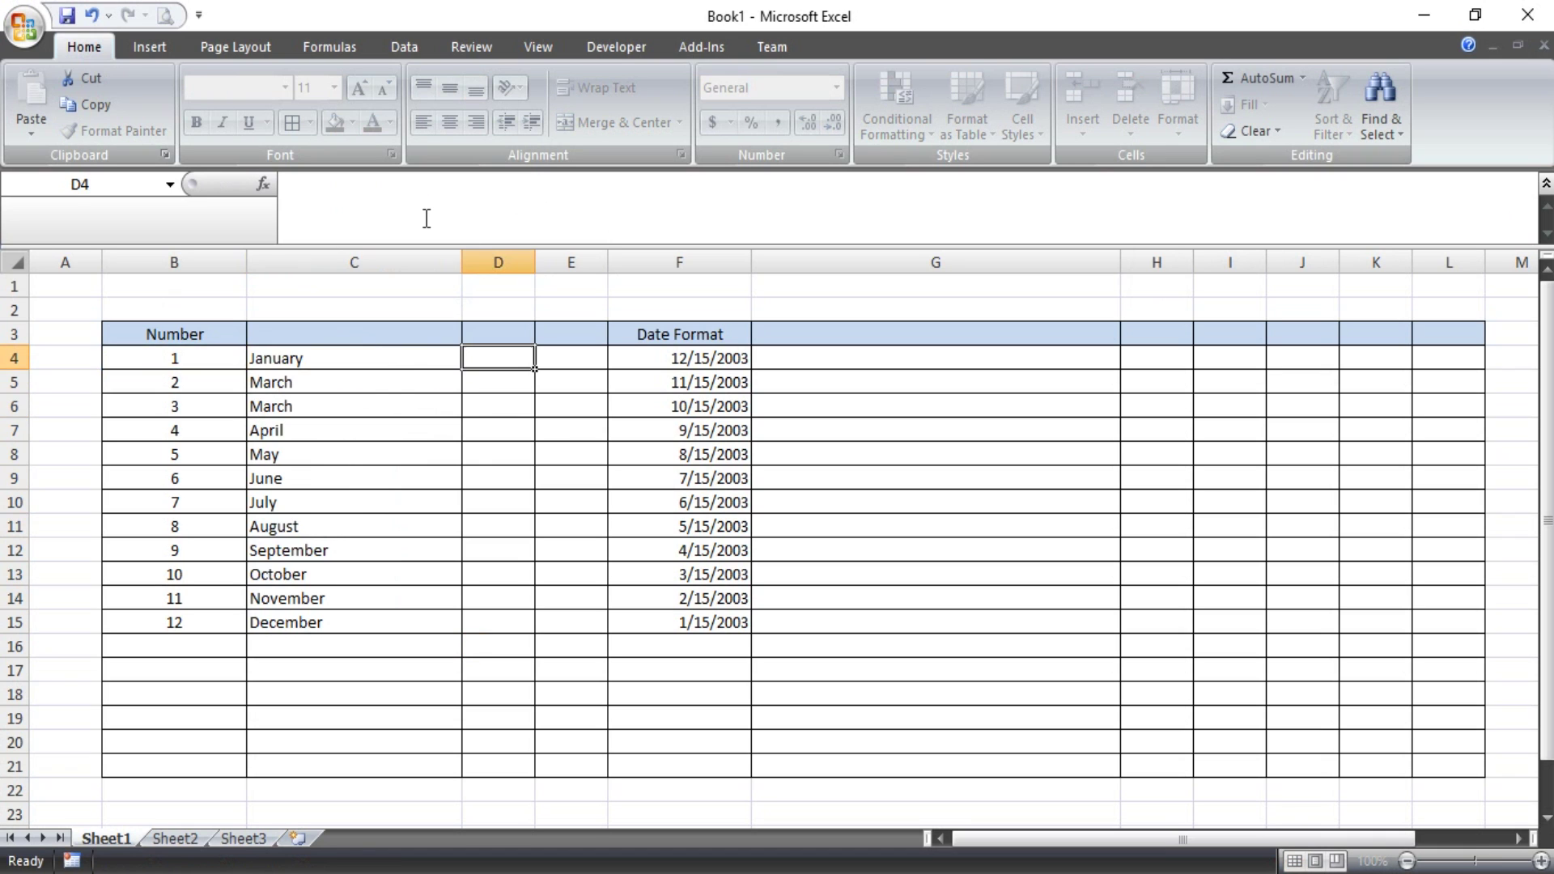
left_click(413, 362)
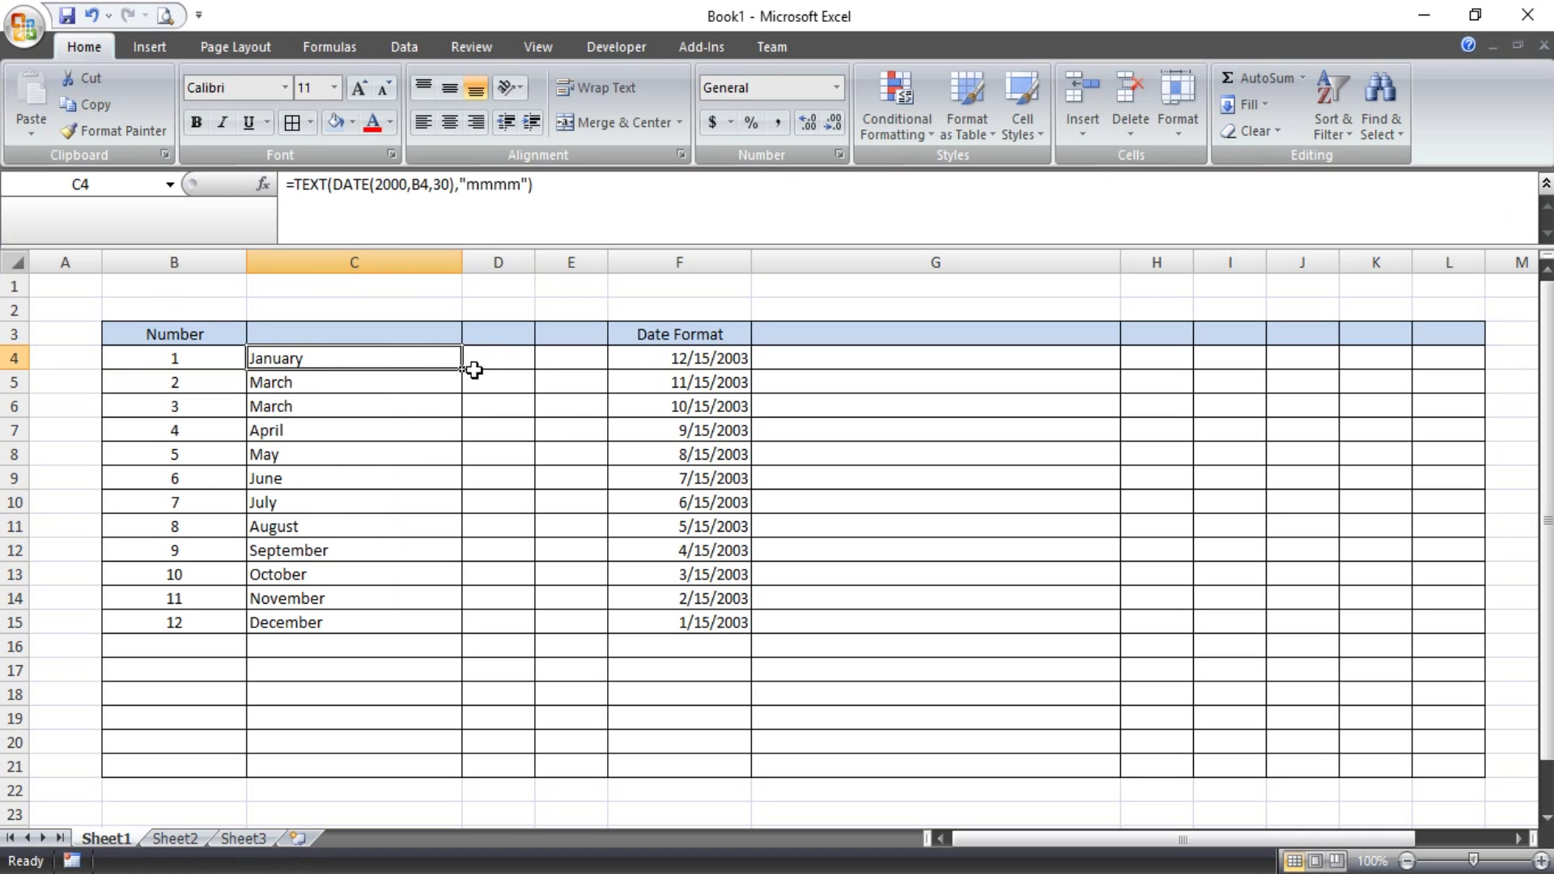
left_click_drag(463, 369, 440, 625)
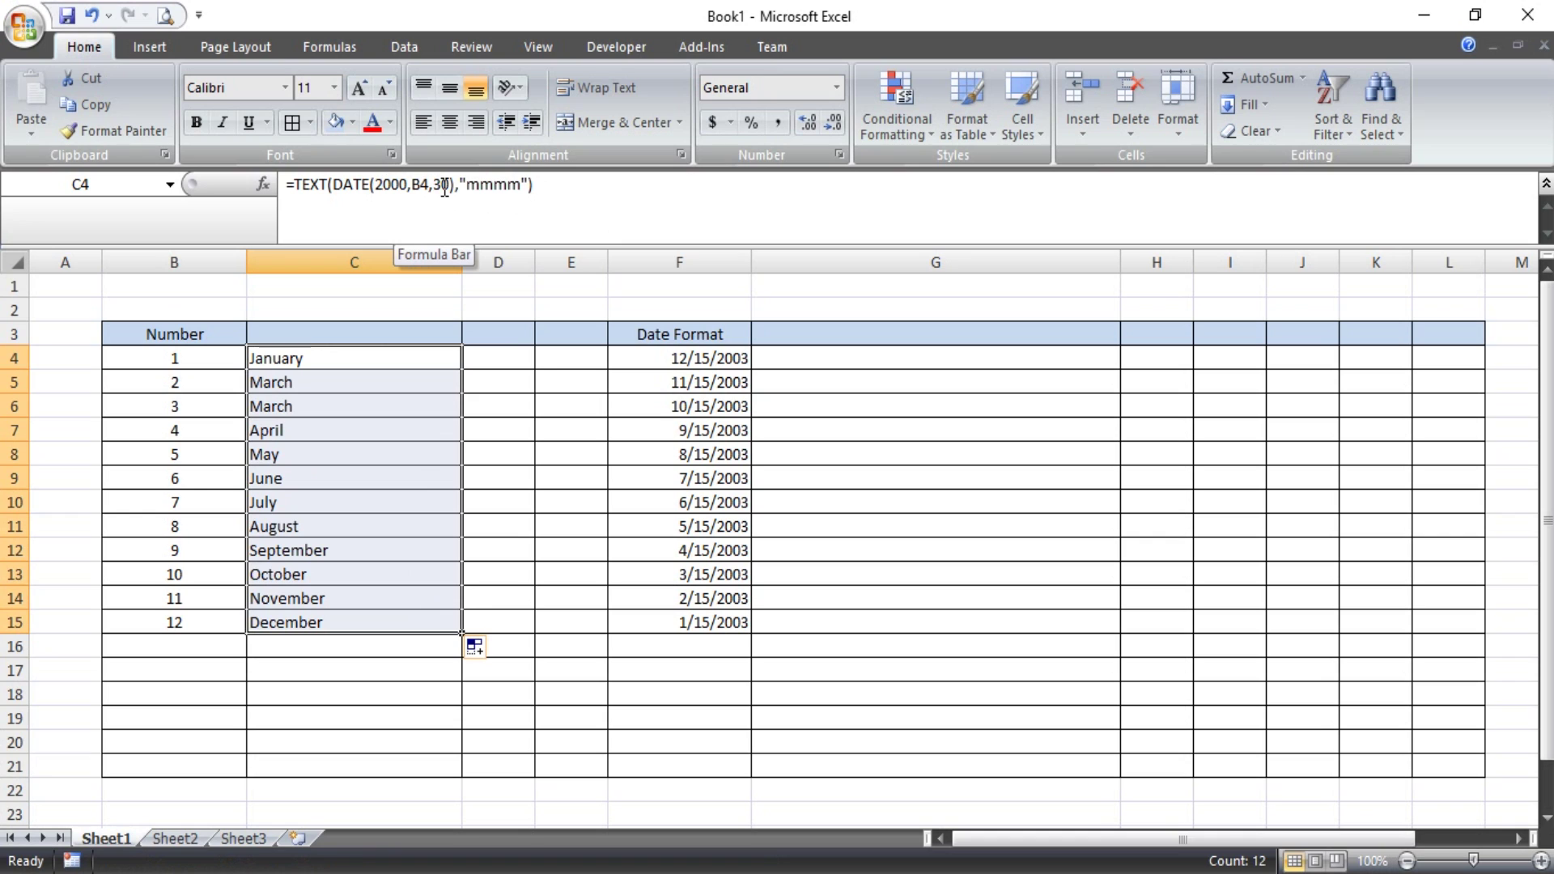
left_click(386, 398)
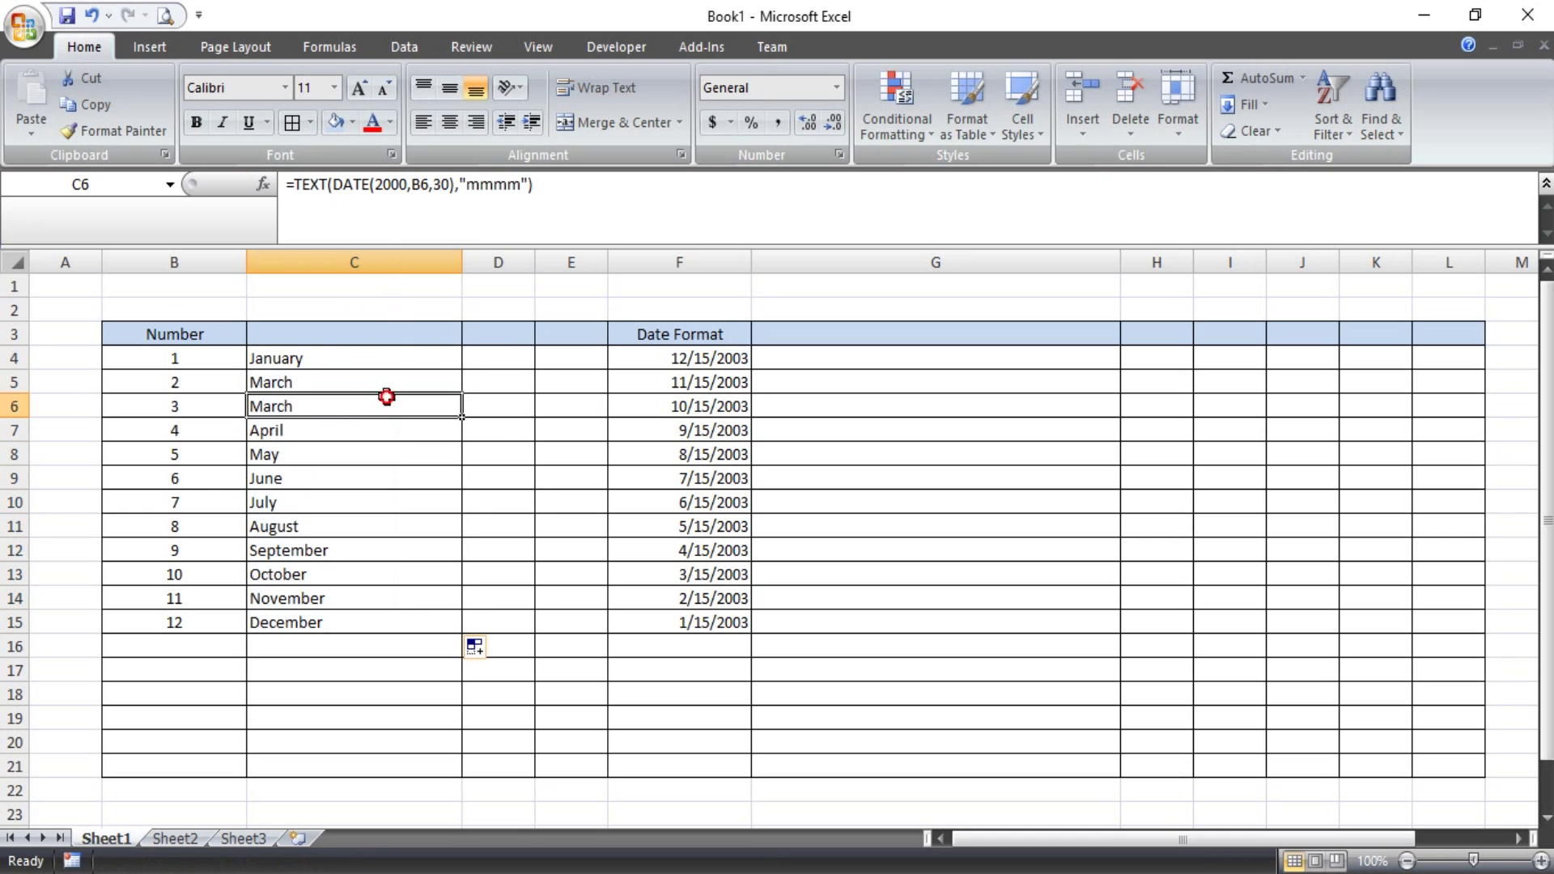
left_click(856, 364)
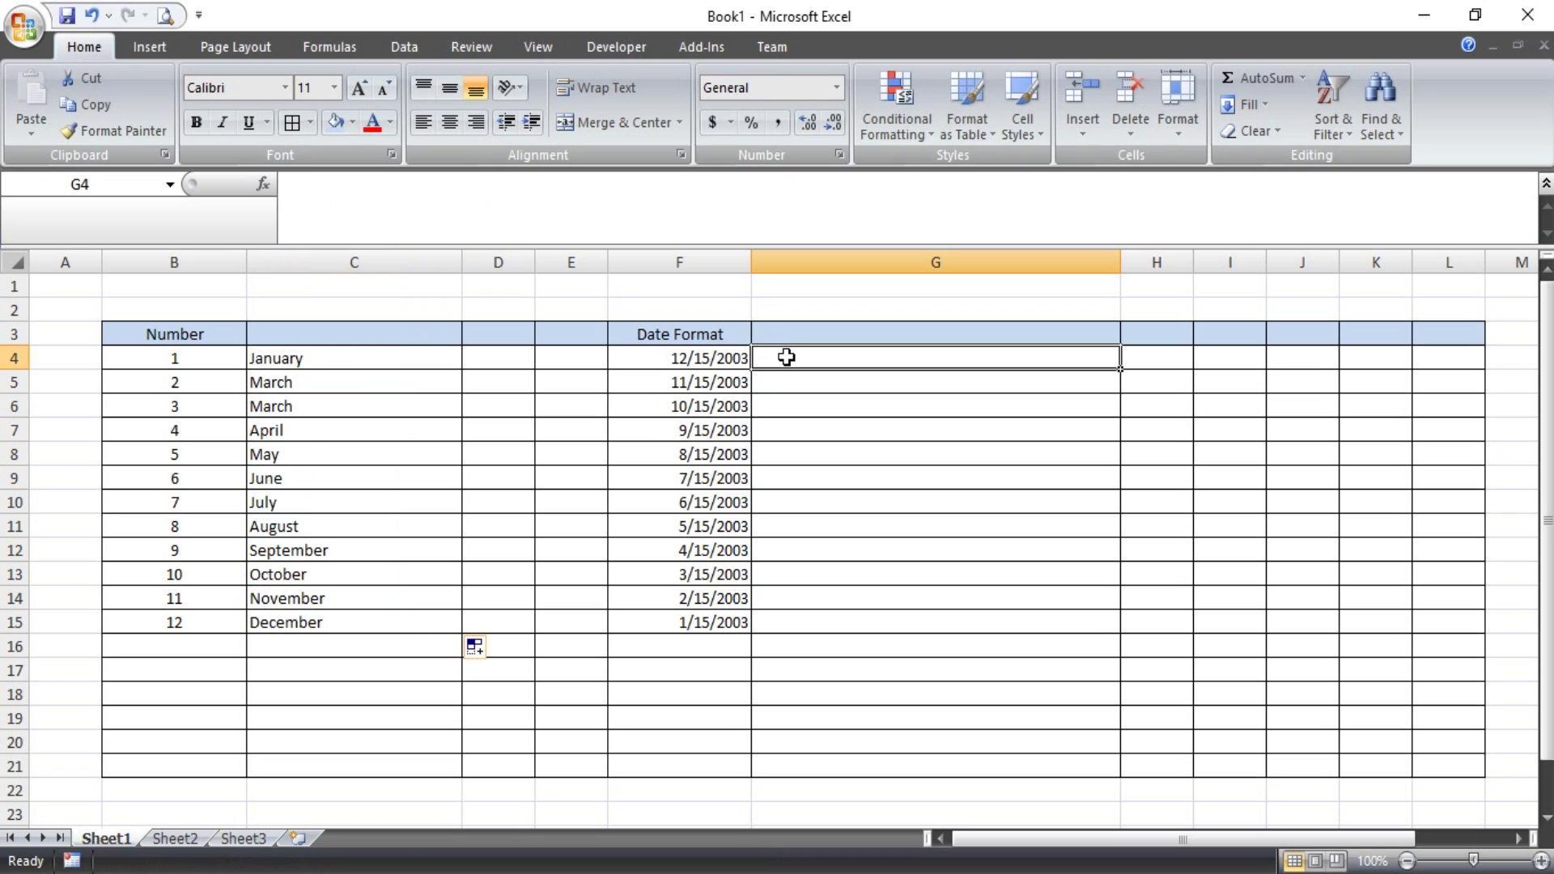
Step: Enter =TEXT(F4,"mmmm") in G4
type("=te")
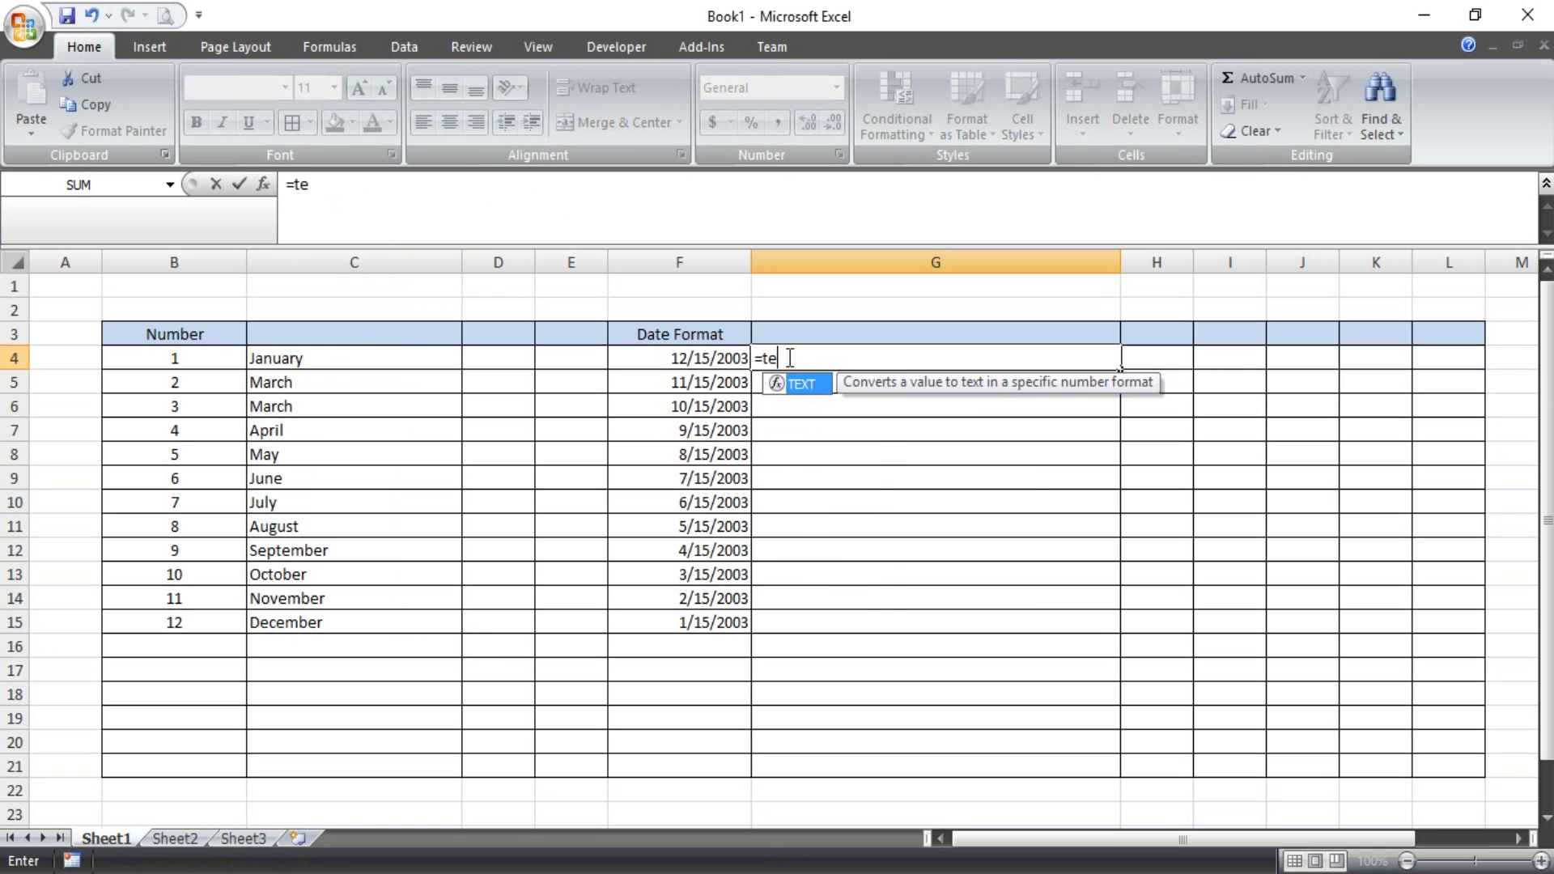
key("Tab")
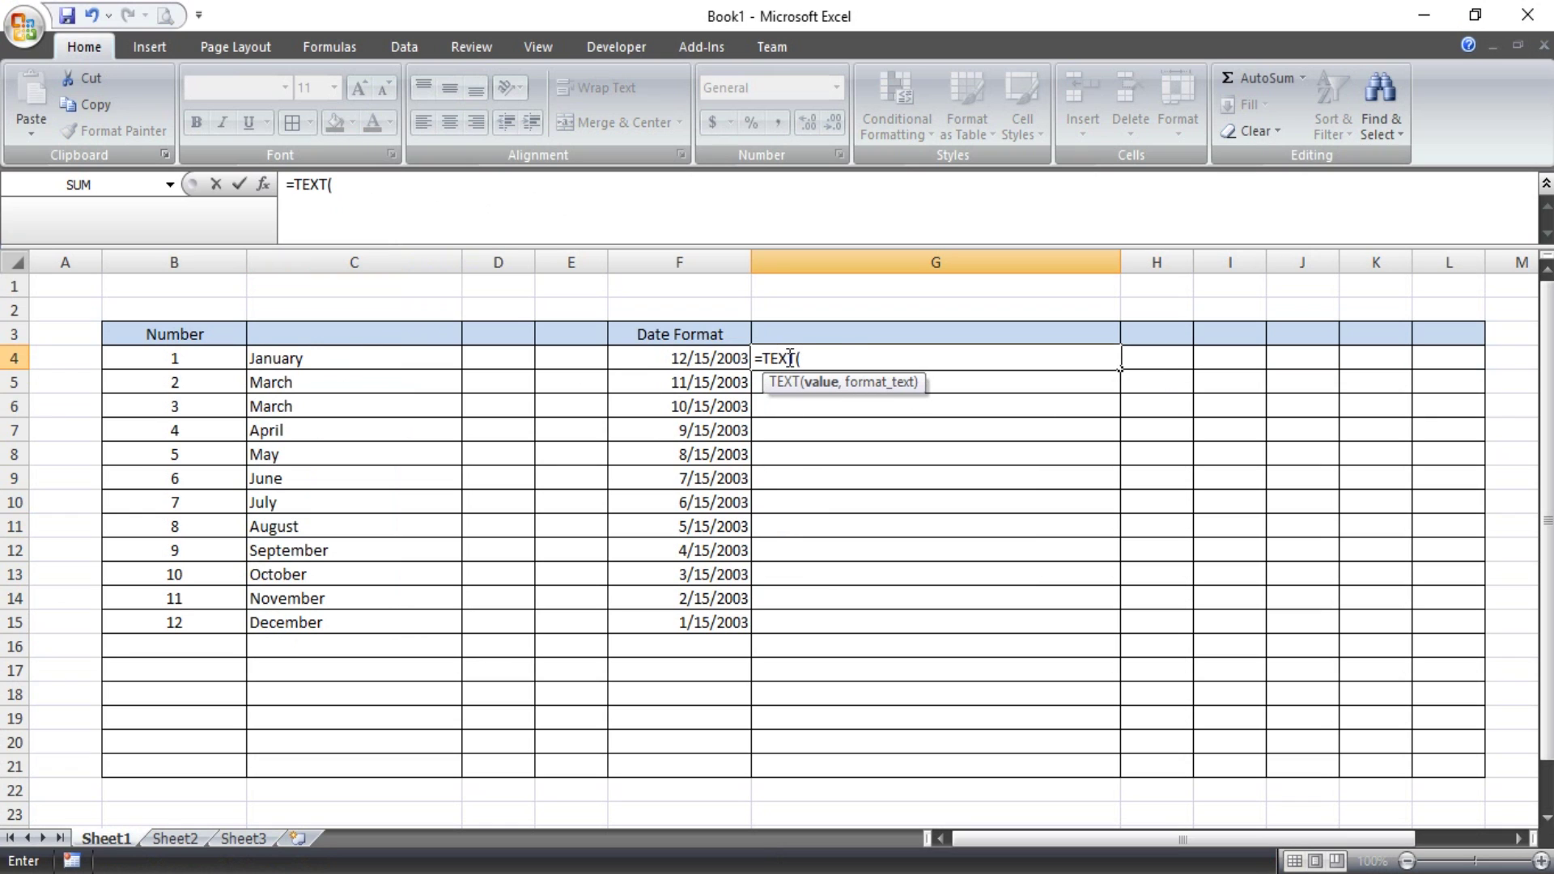
left_click(721, 357)
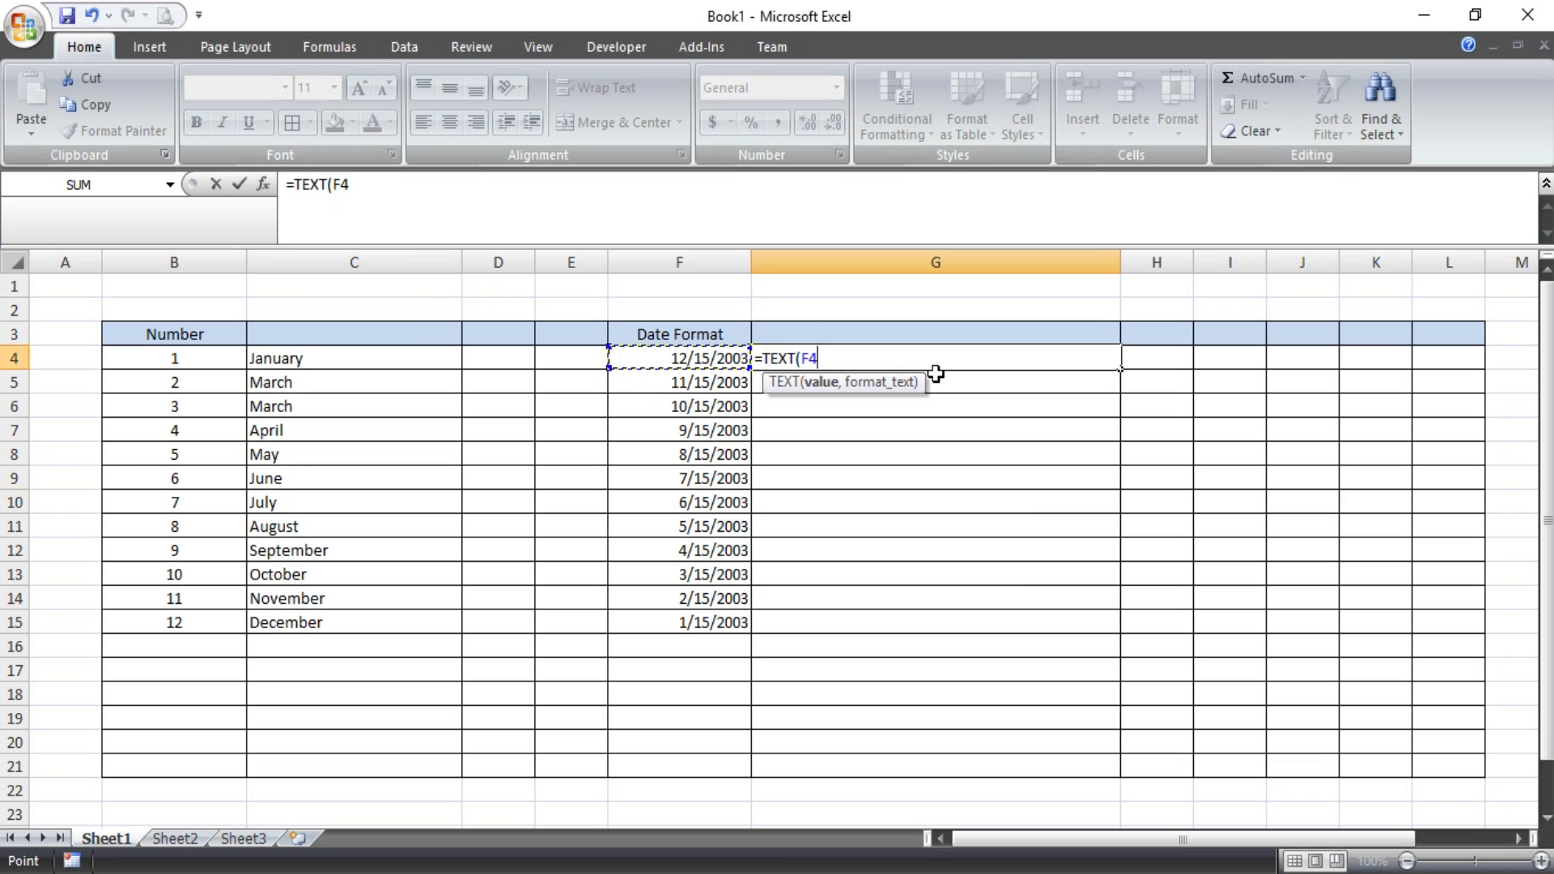
type(",\"")
type("mmmm\"")
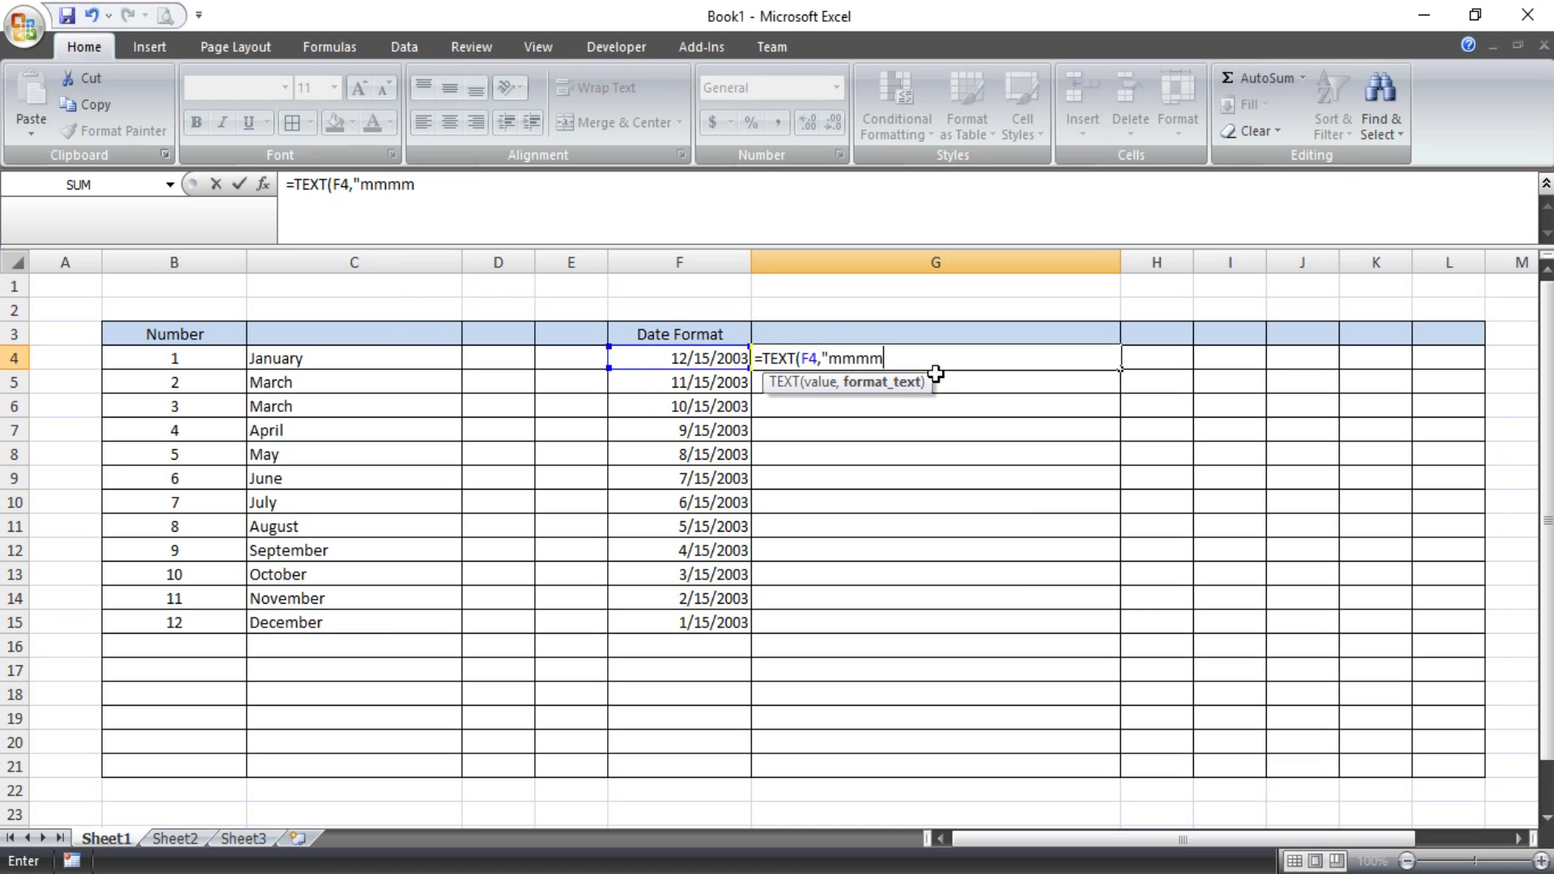
type(")")
key("Tab")
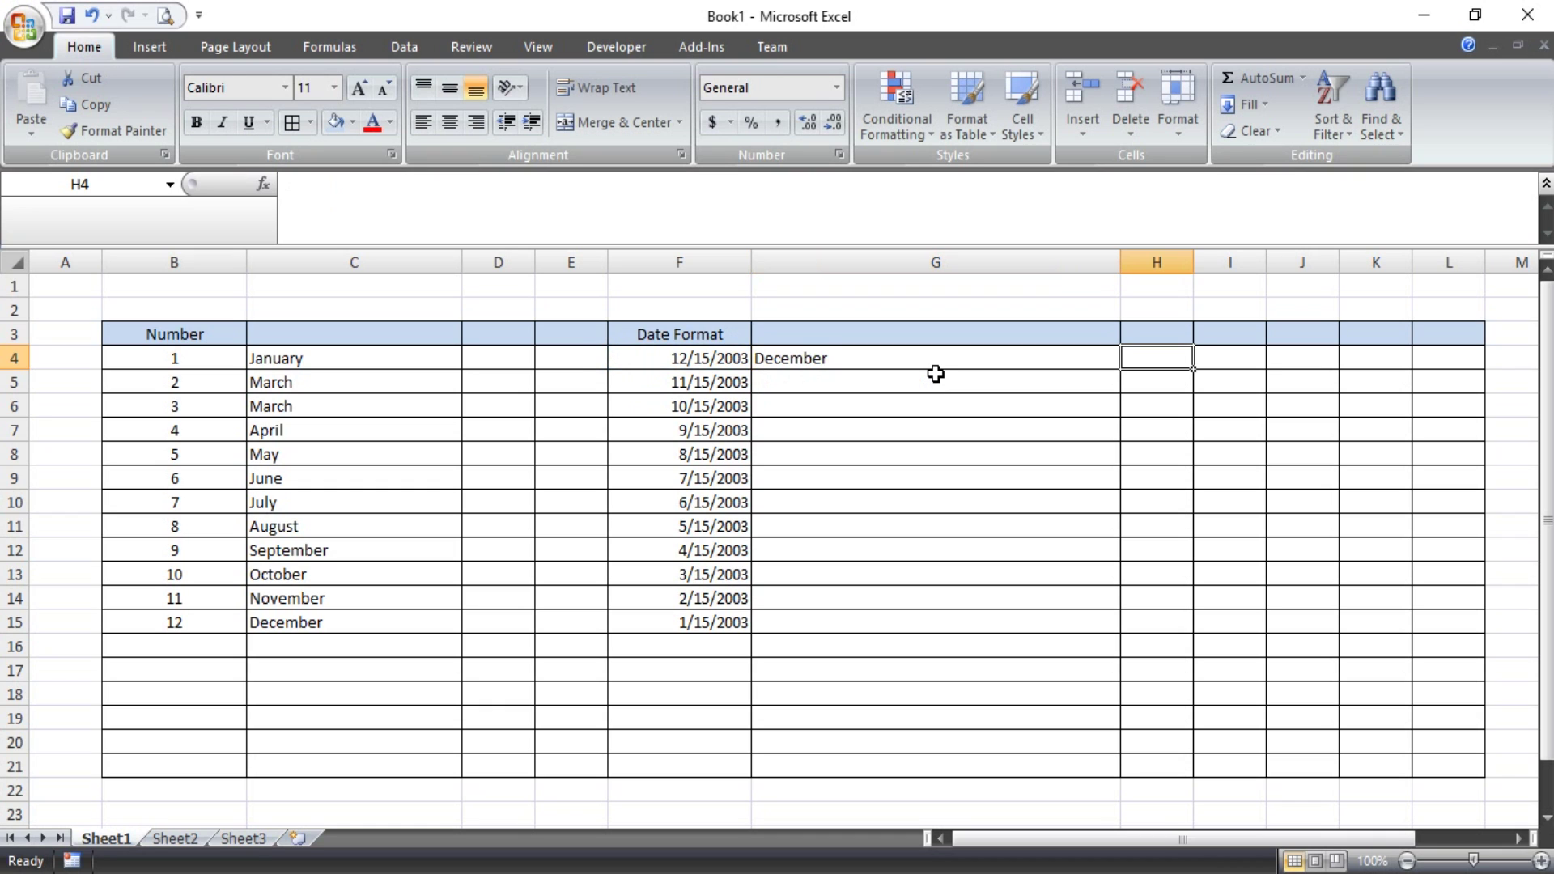
Step: Fill the G4 formula down to G15 and check the month names down the column
left_click(946, 363)
left_click_drag(1111, 385, 1079, 628)
left_click(872, 382)
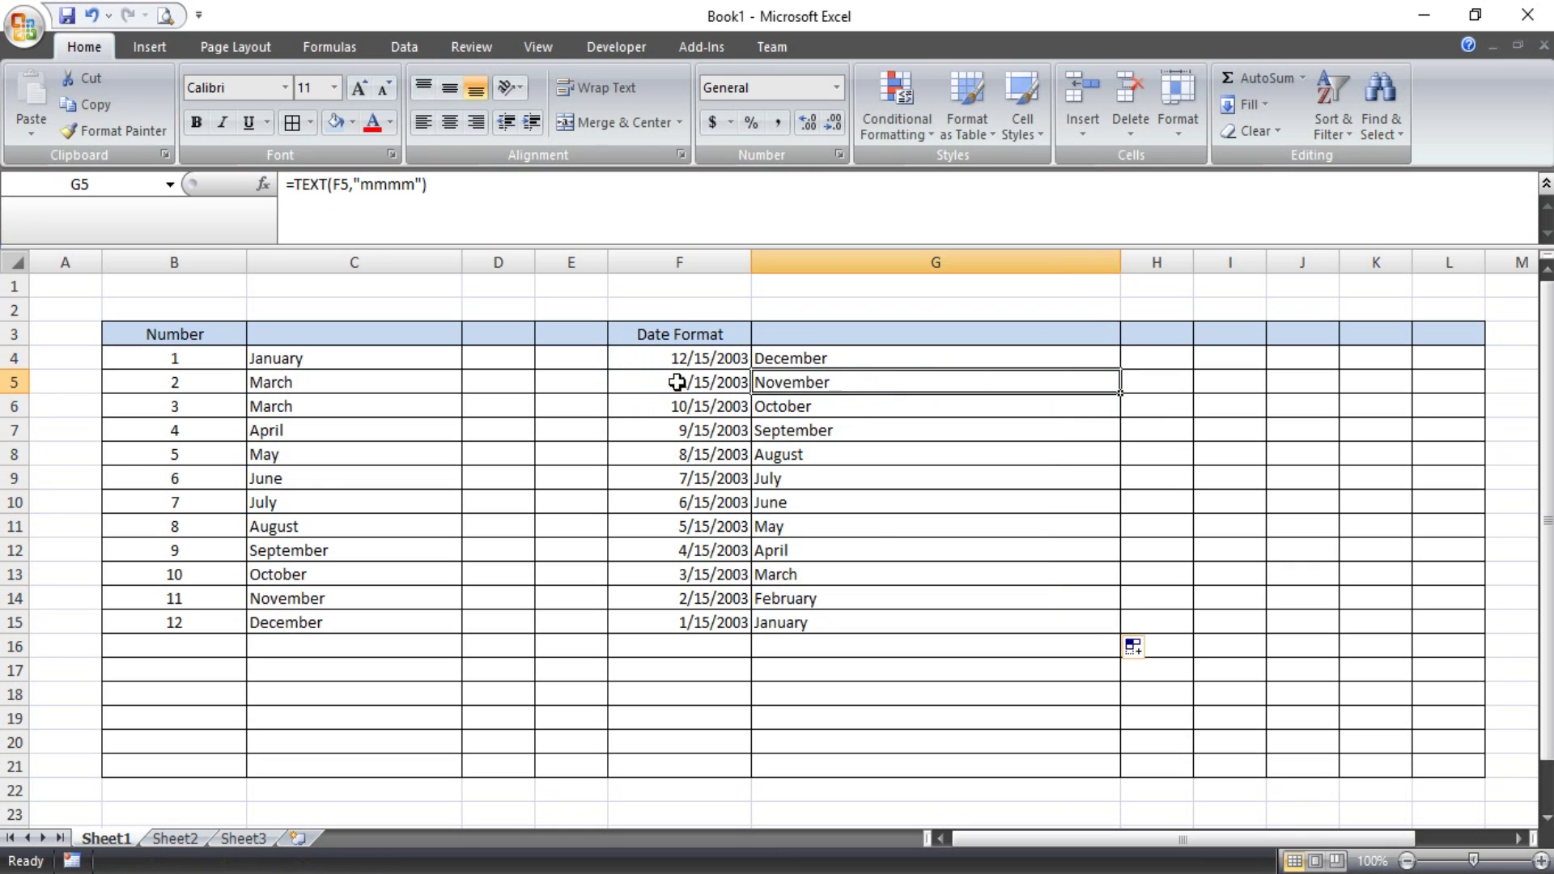
left_click(783, 407)
left_click(770, 449)
left_click(809, 525)
left_click(831, 597)
left_click(842, 410)
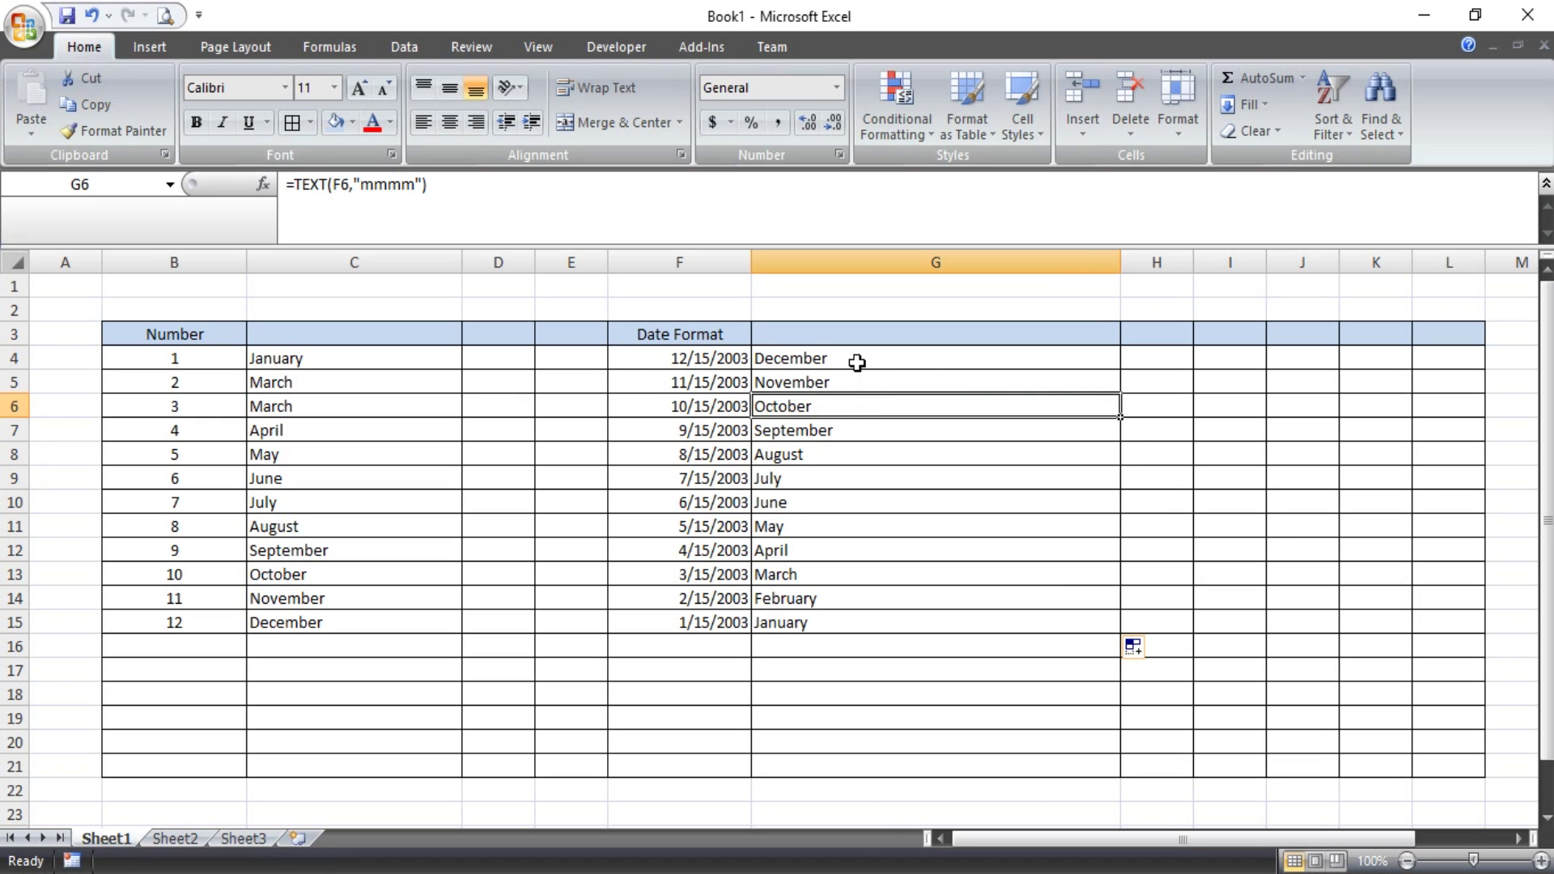
Step: Apply Center and Middle Align to the dates in F4:F15
left_click_drag(711, 359, 696, 621)
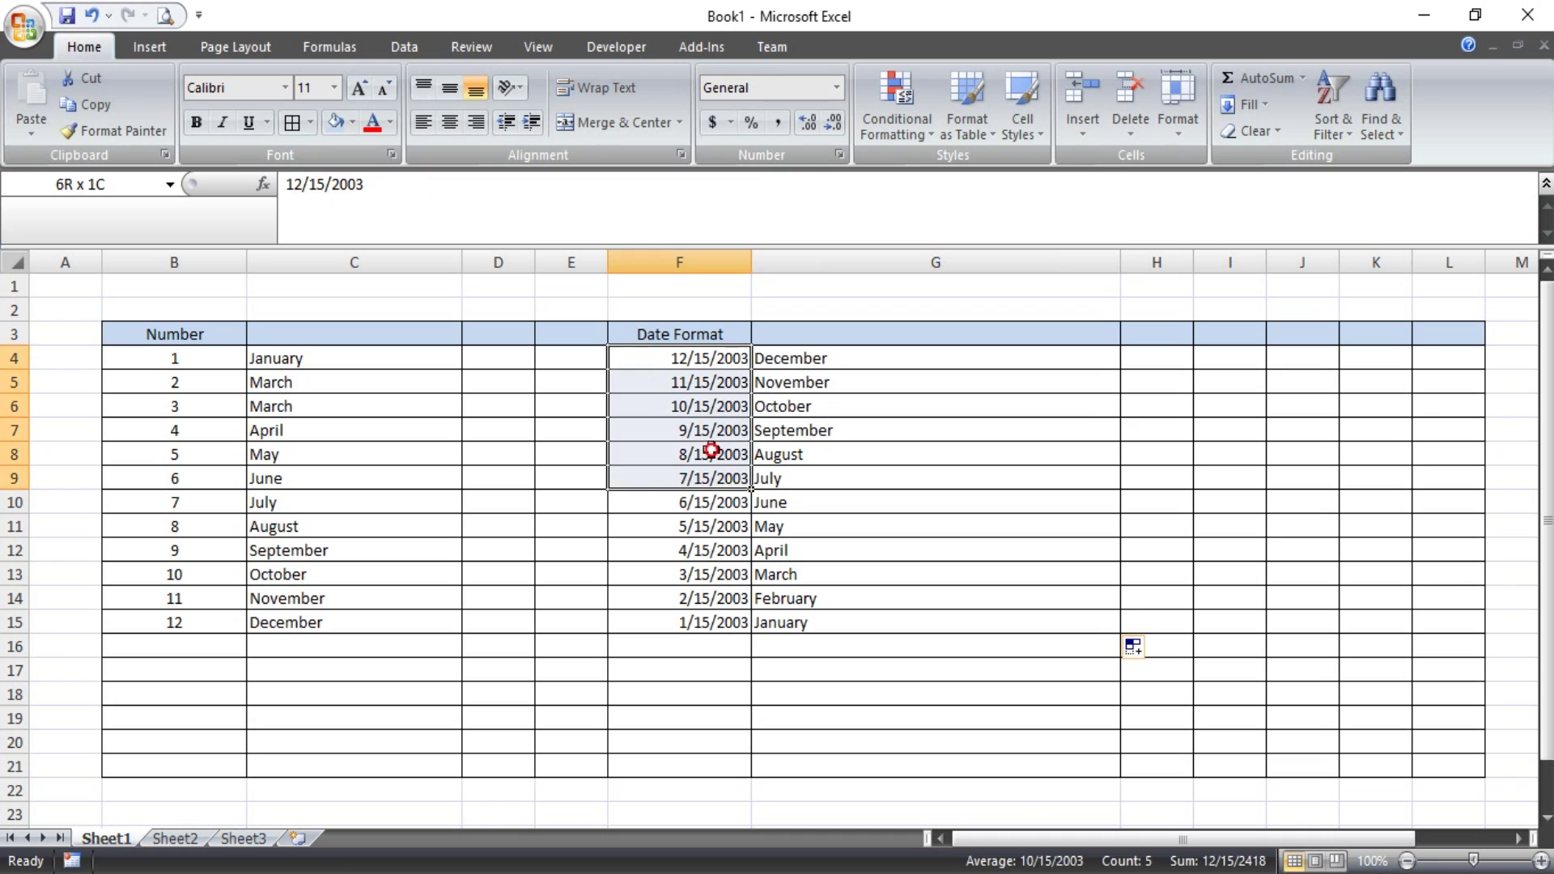
left_click(450, 123)
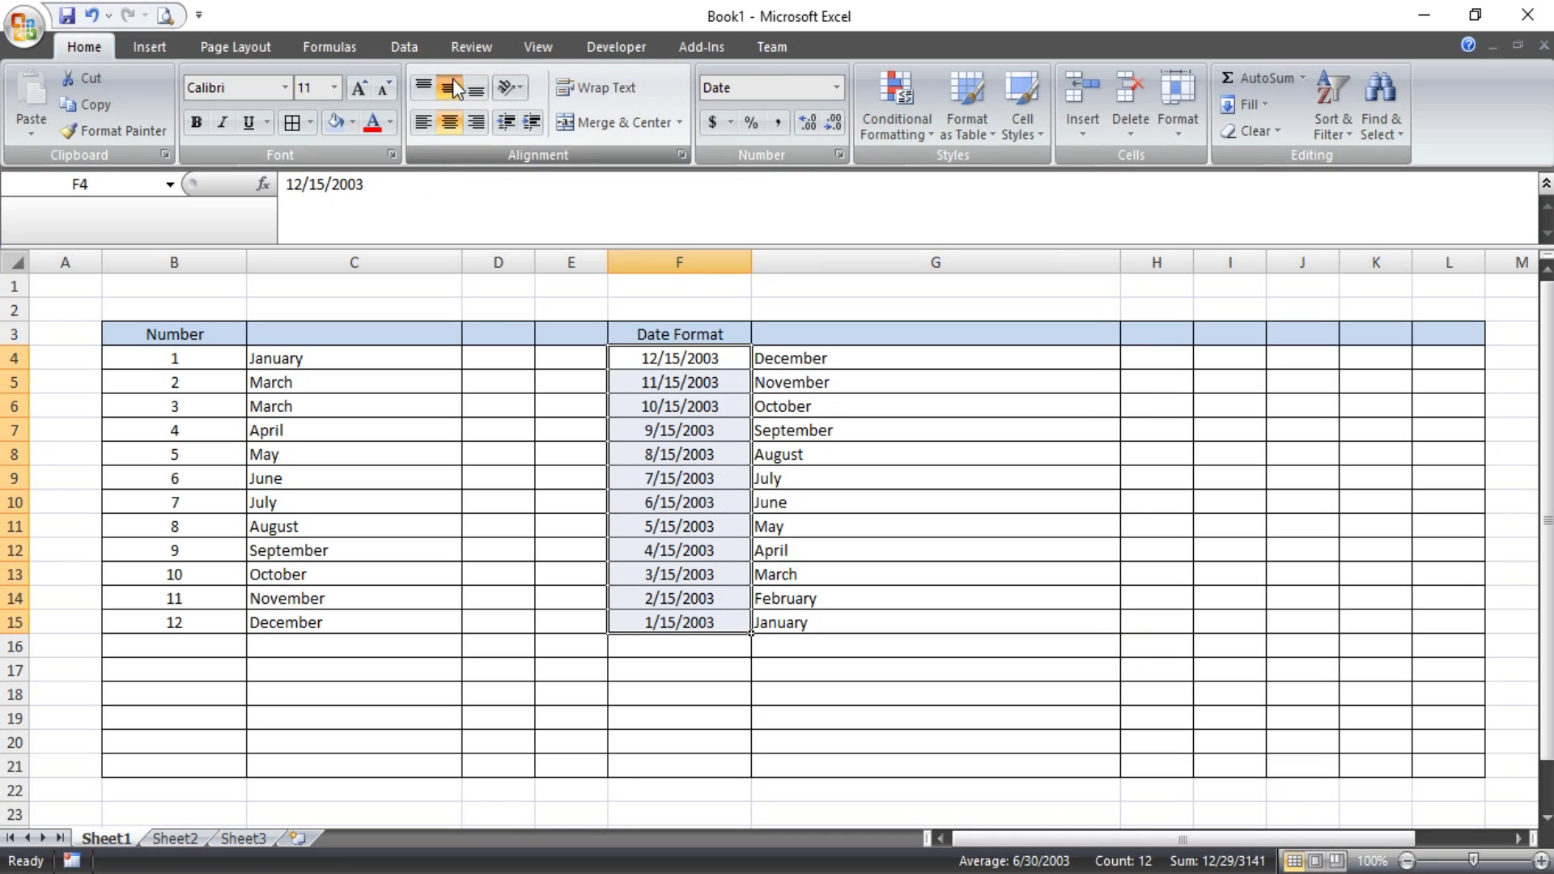
left_click(450, 87)
left_click(1025, 404)
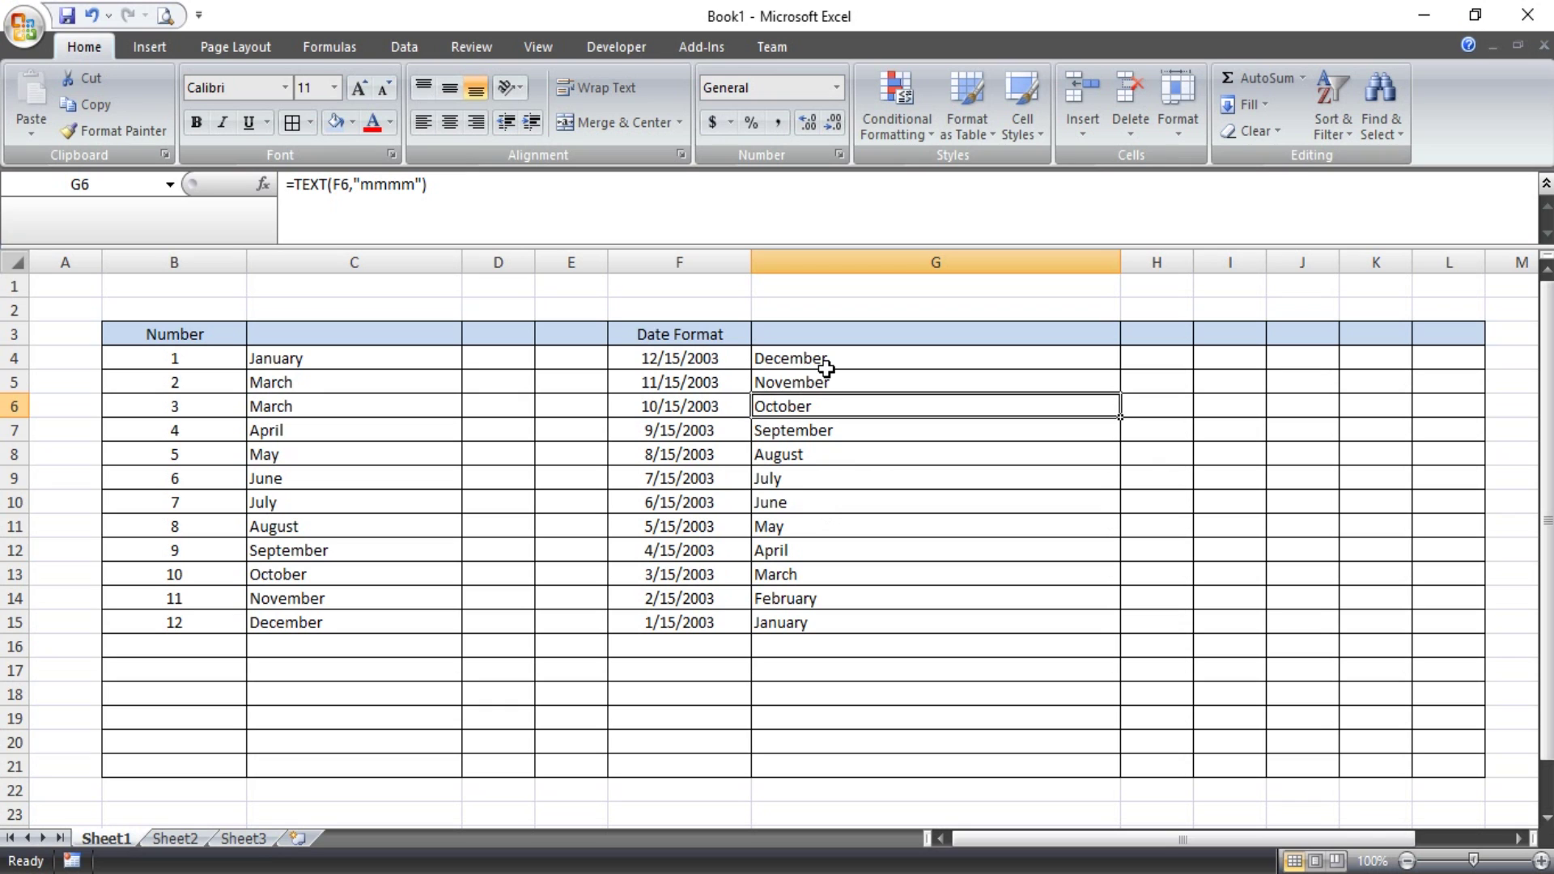
left_click_drag(703, 357, 699, 621)
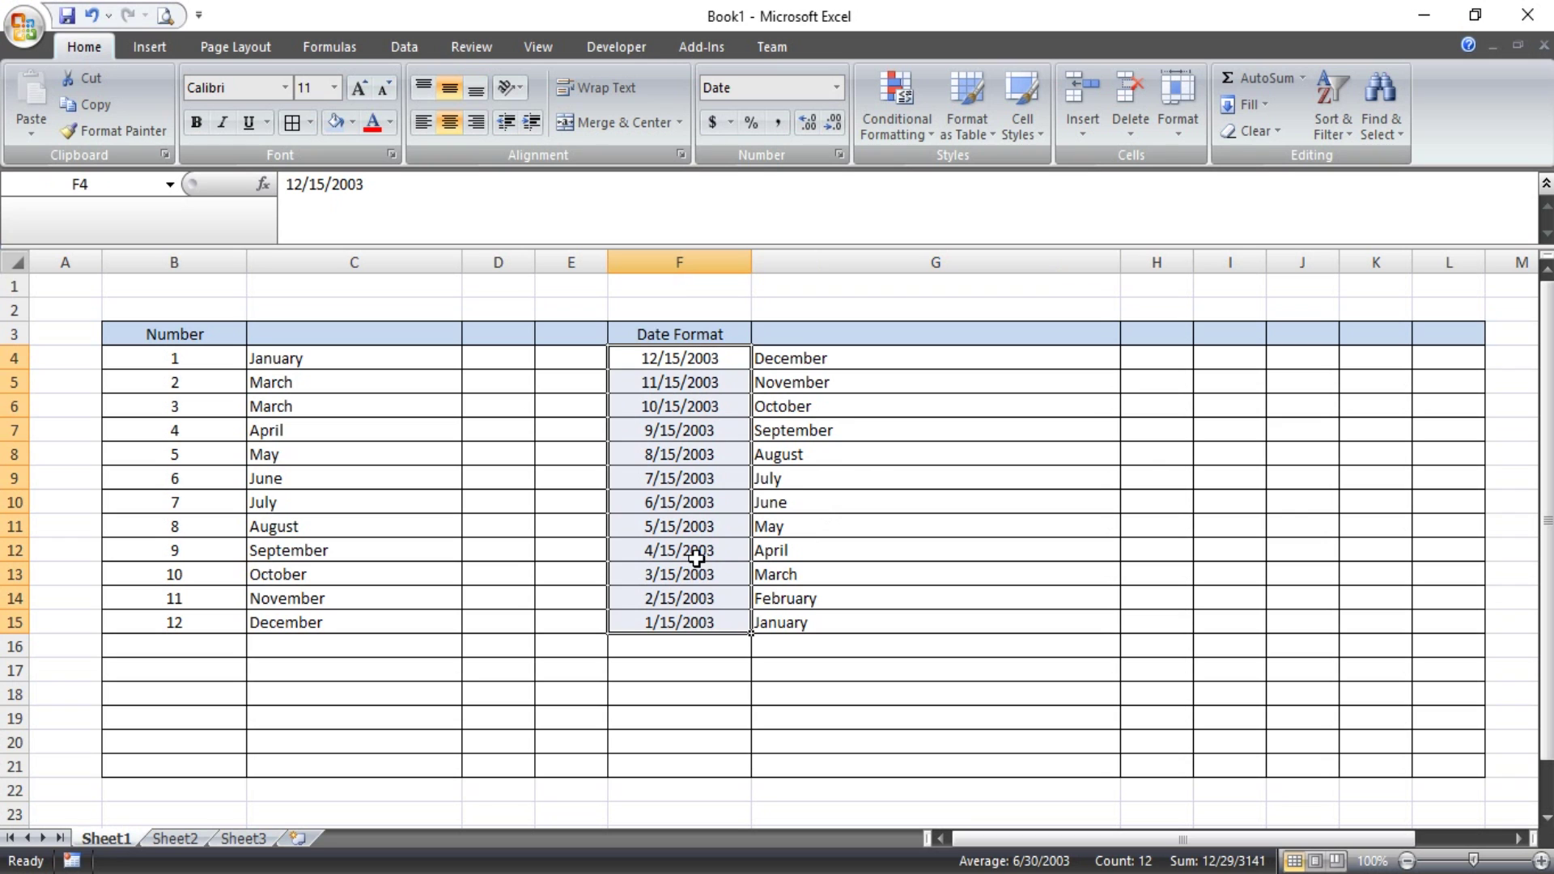
Step: Bring up the Format Cells Date options for the F4:F15 dates
right_click(696, 557)
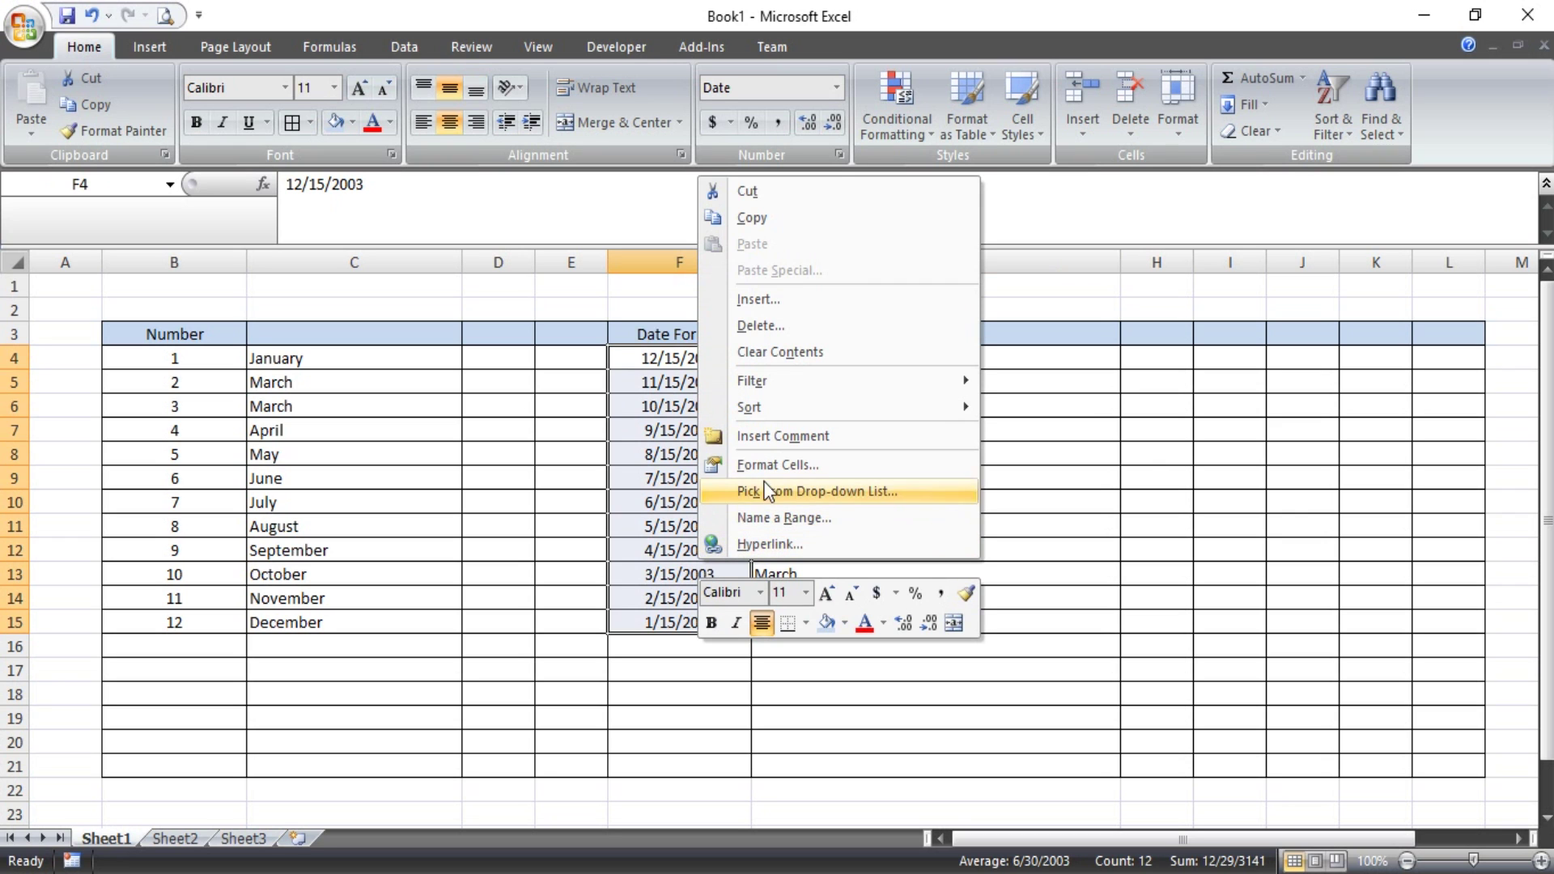
left_click(763, 459)
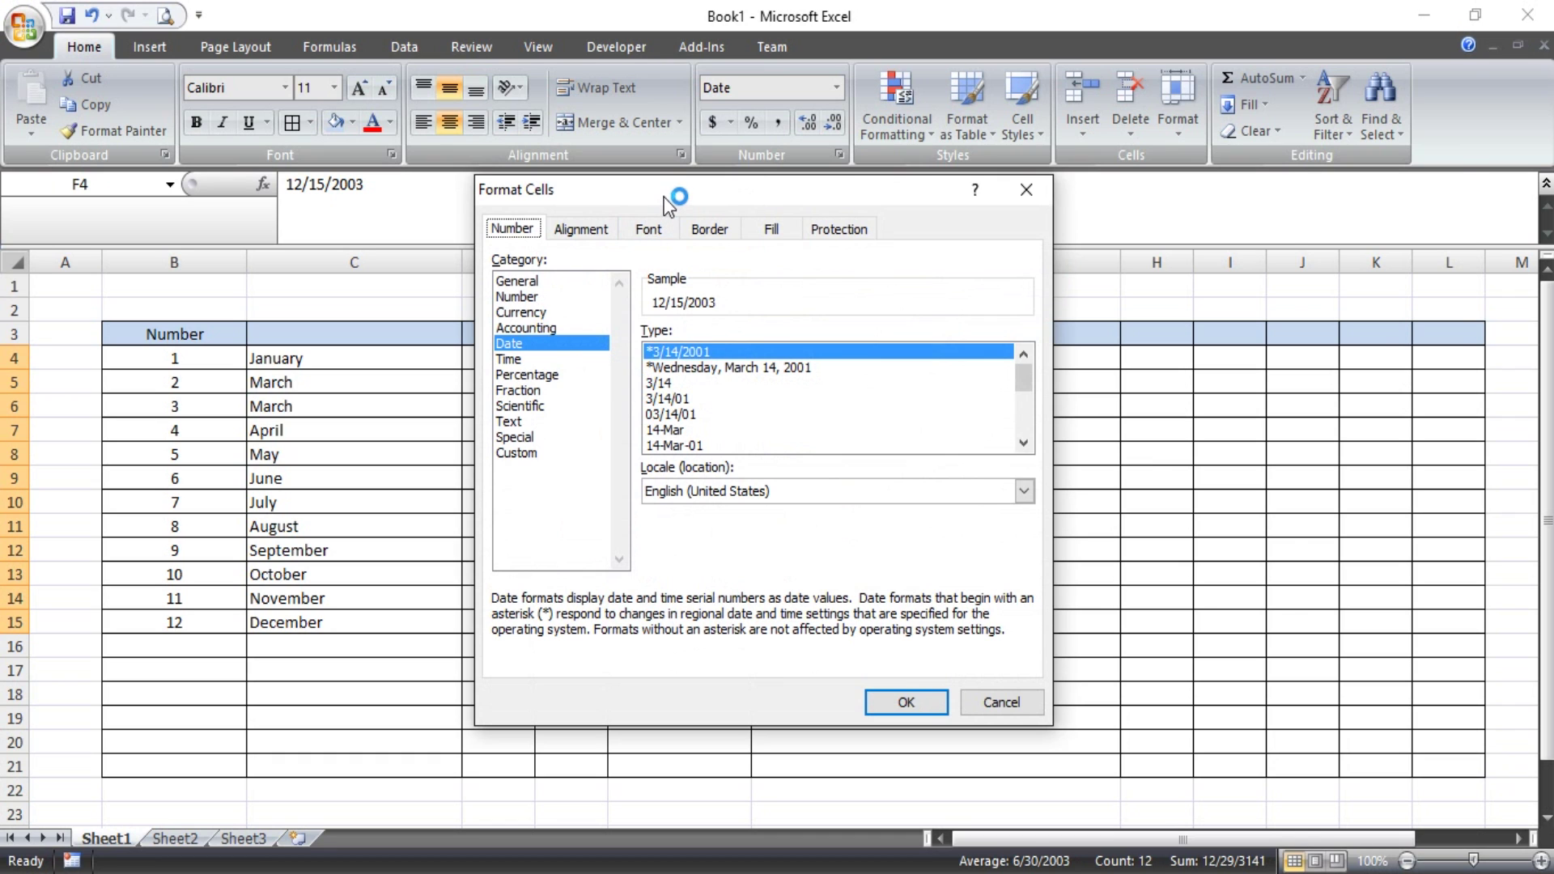
left_click_drag(664, 197, 1073, 110)
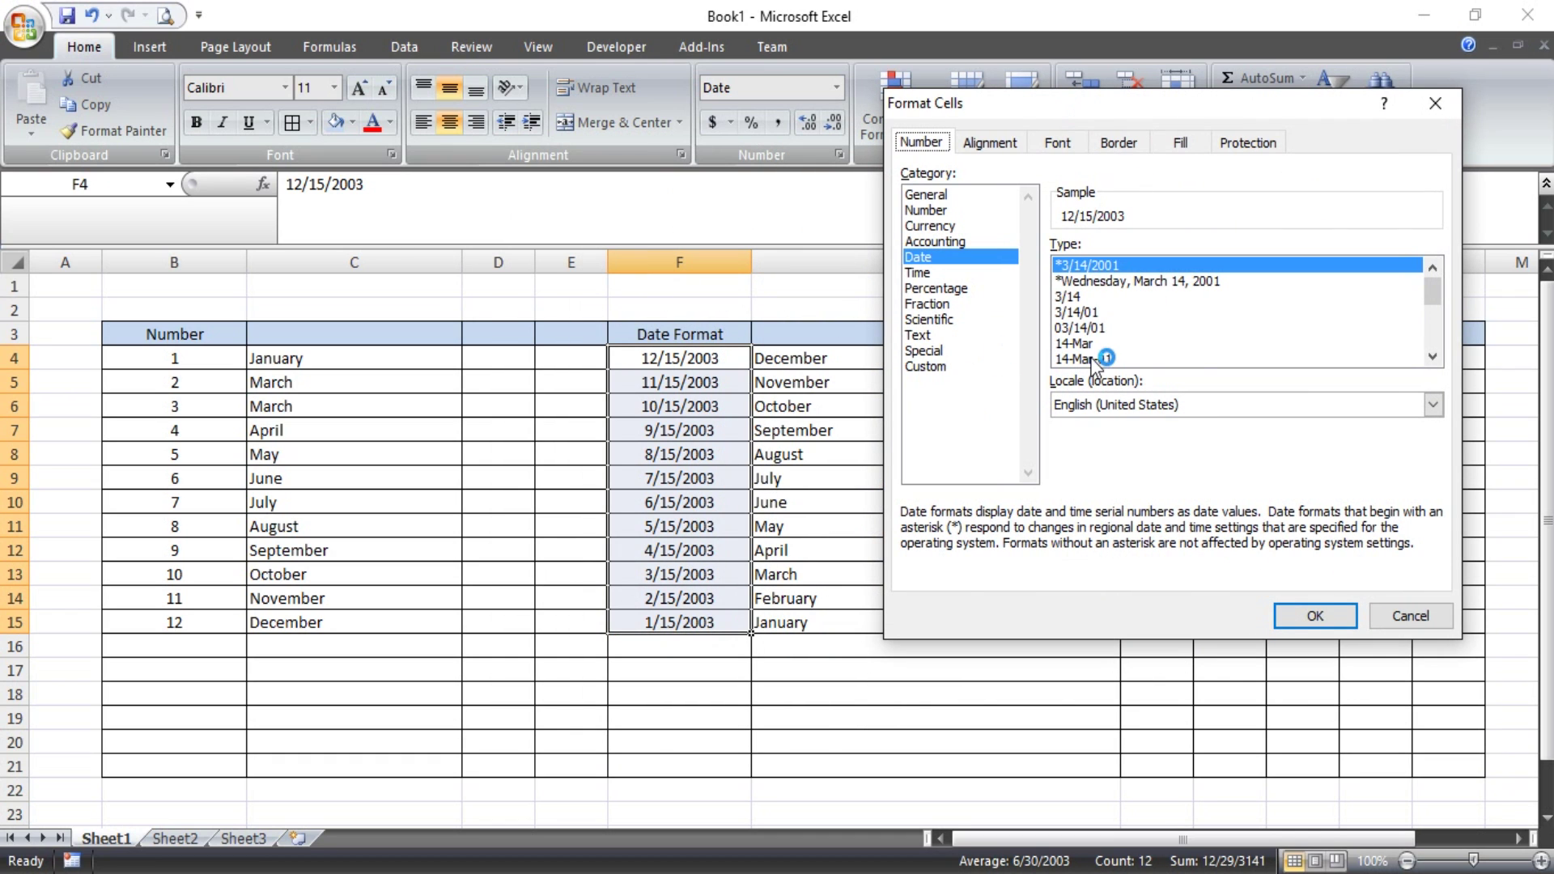
left_click(1198, 409)
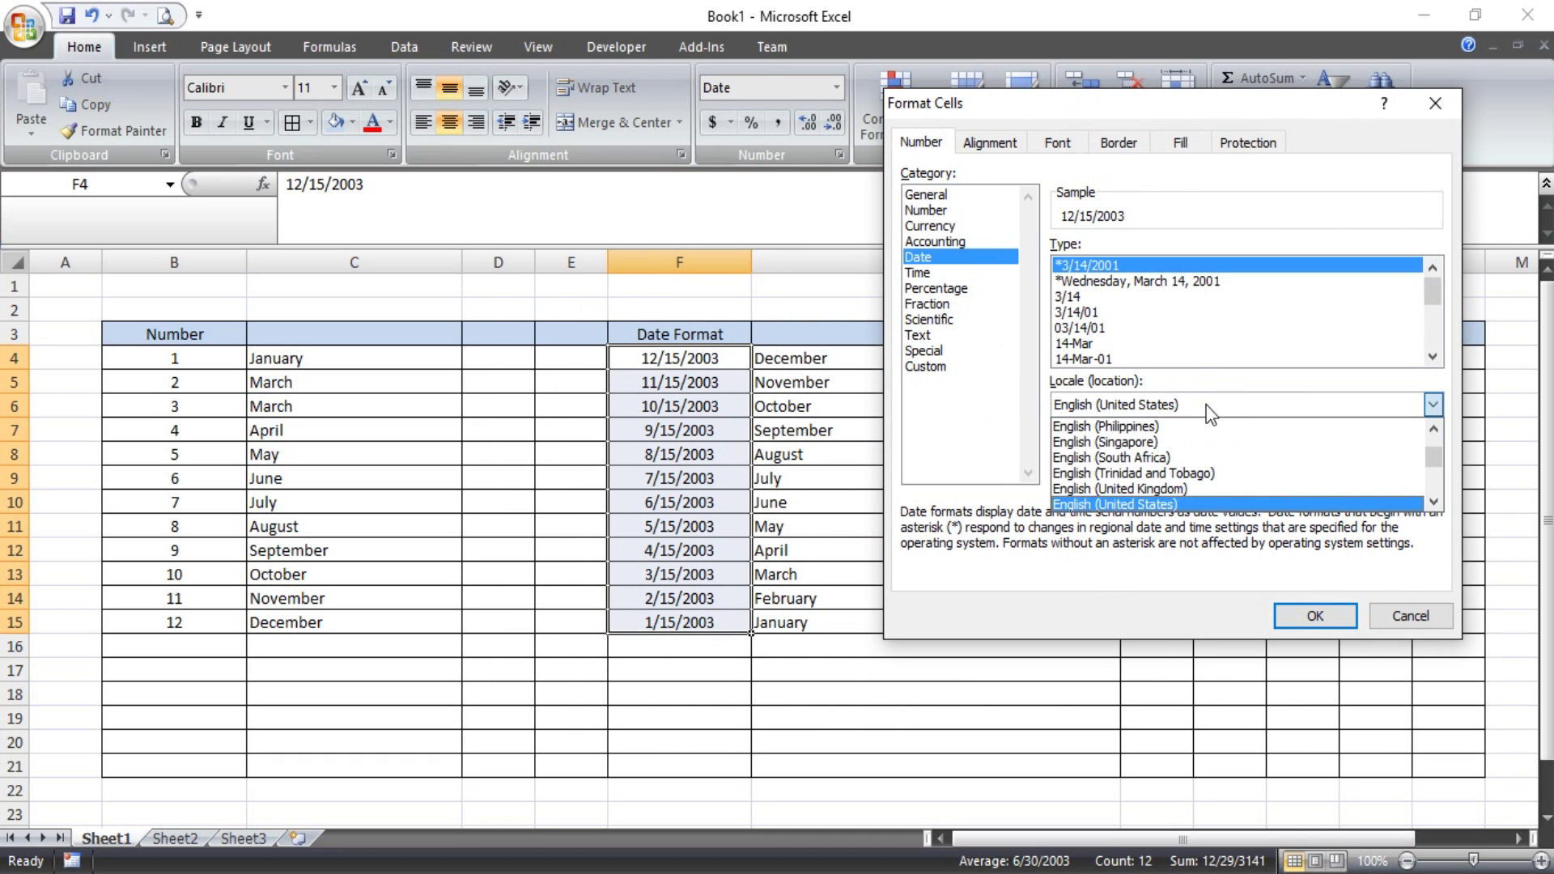
left_click(1166, 379)
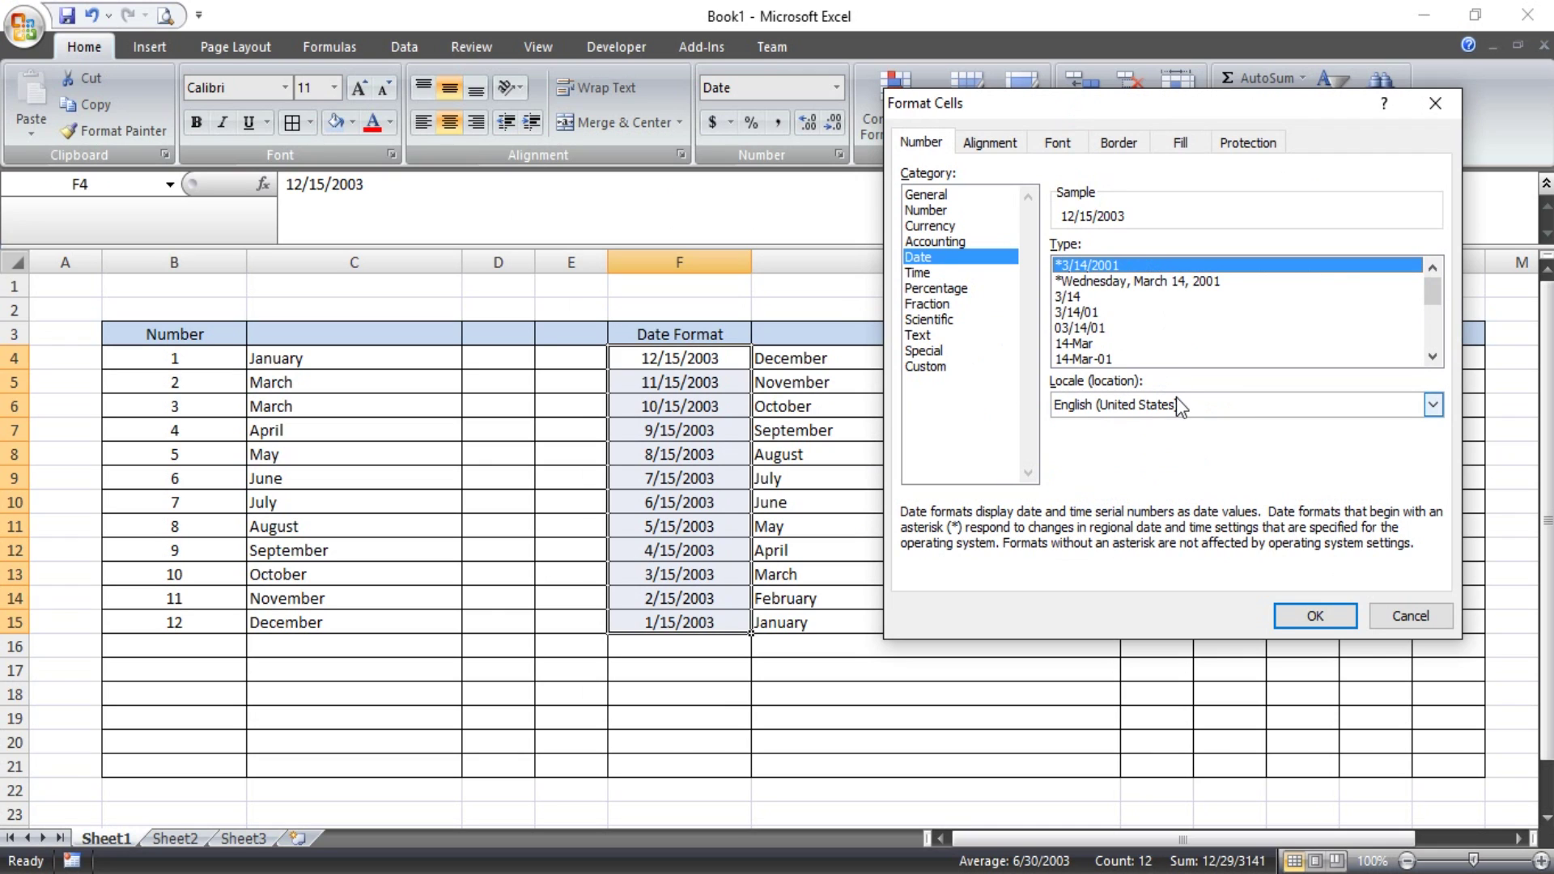
Step: Set the locale to Indonesian (Indonesia) and apply the 14 Maret 2001 long date style
left_click(1257, 397)
scroll(1237, 459, "down", 2)
scroll(1221, 466, "down", 10)
scroll(1237, 460, "down", 2)
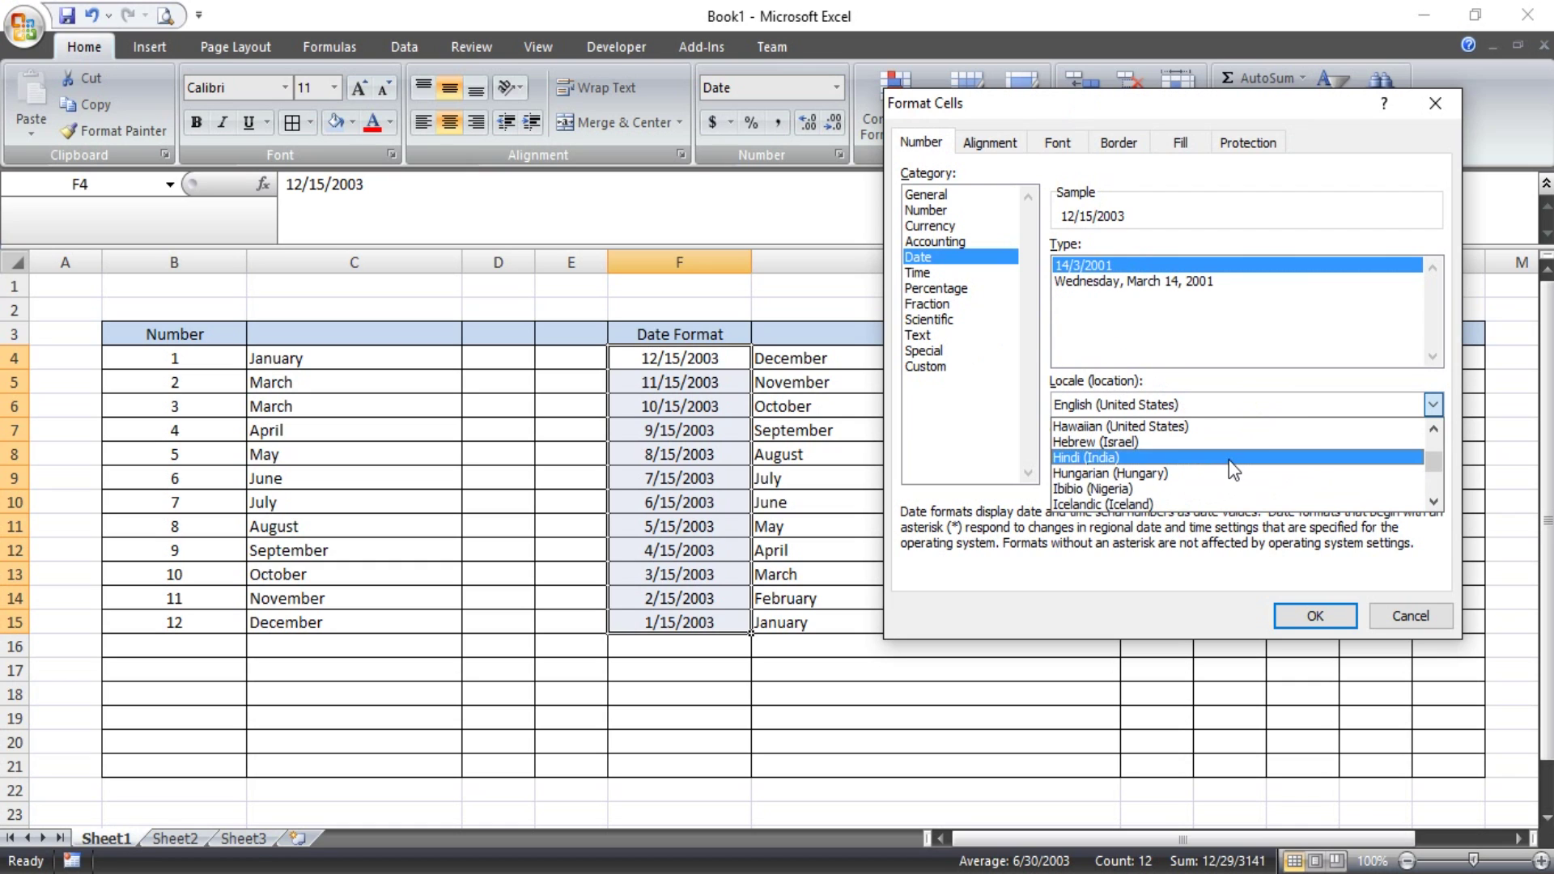
left_click_drag(1434, 468, 1431, 458)
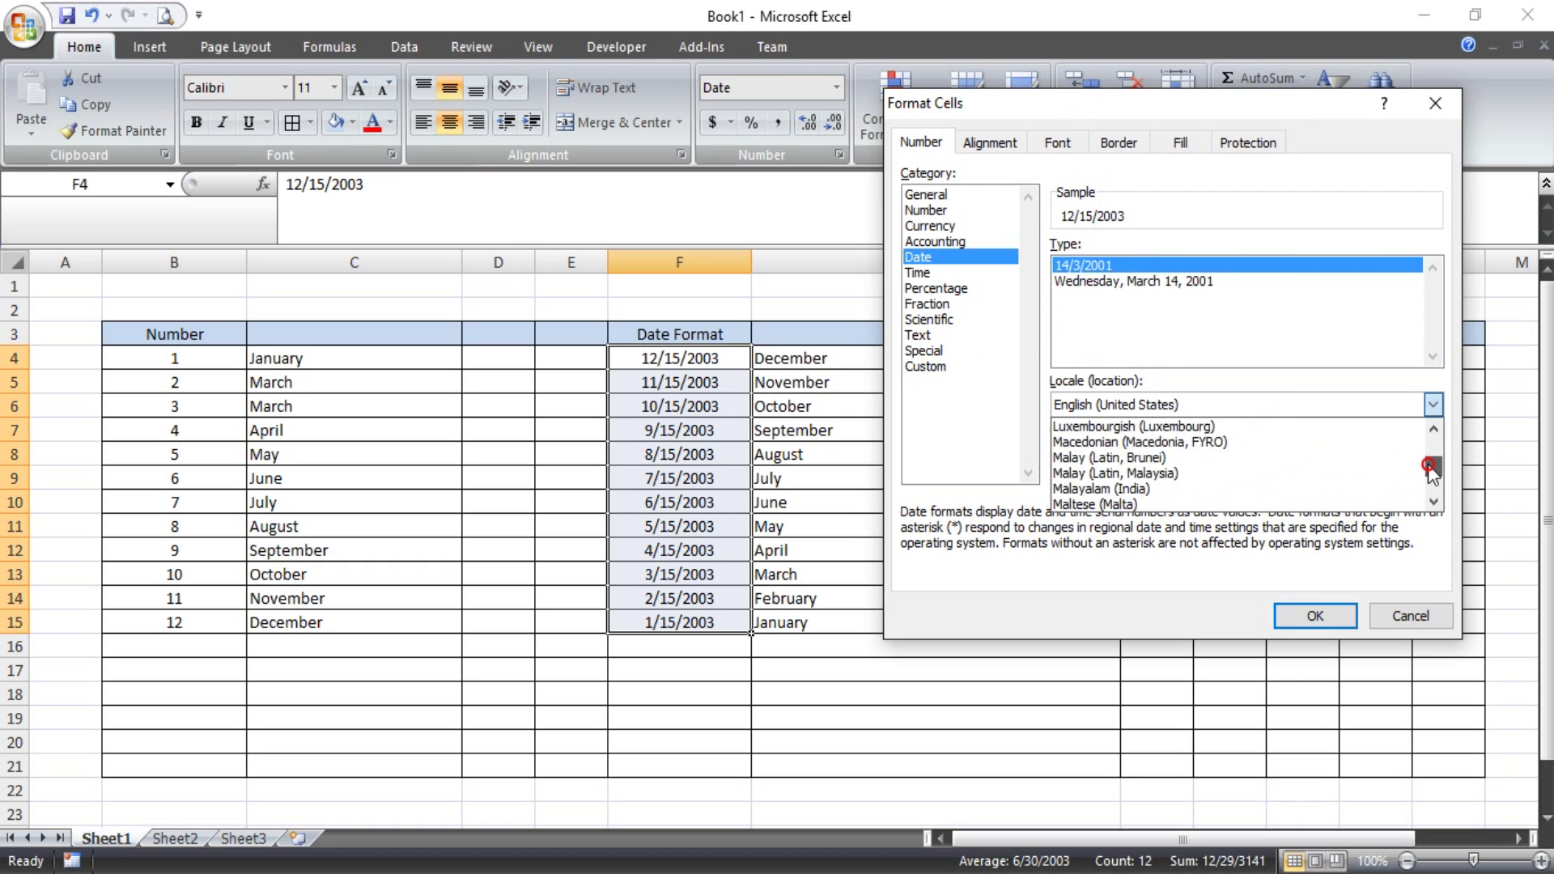
left_click(1434, 426)
left_click(1434, 426)
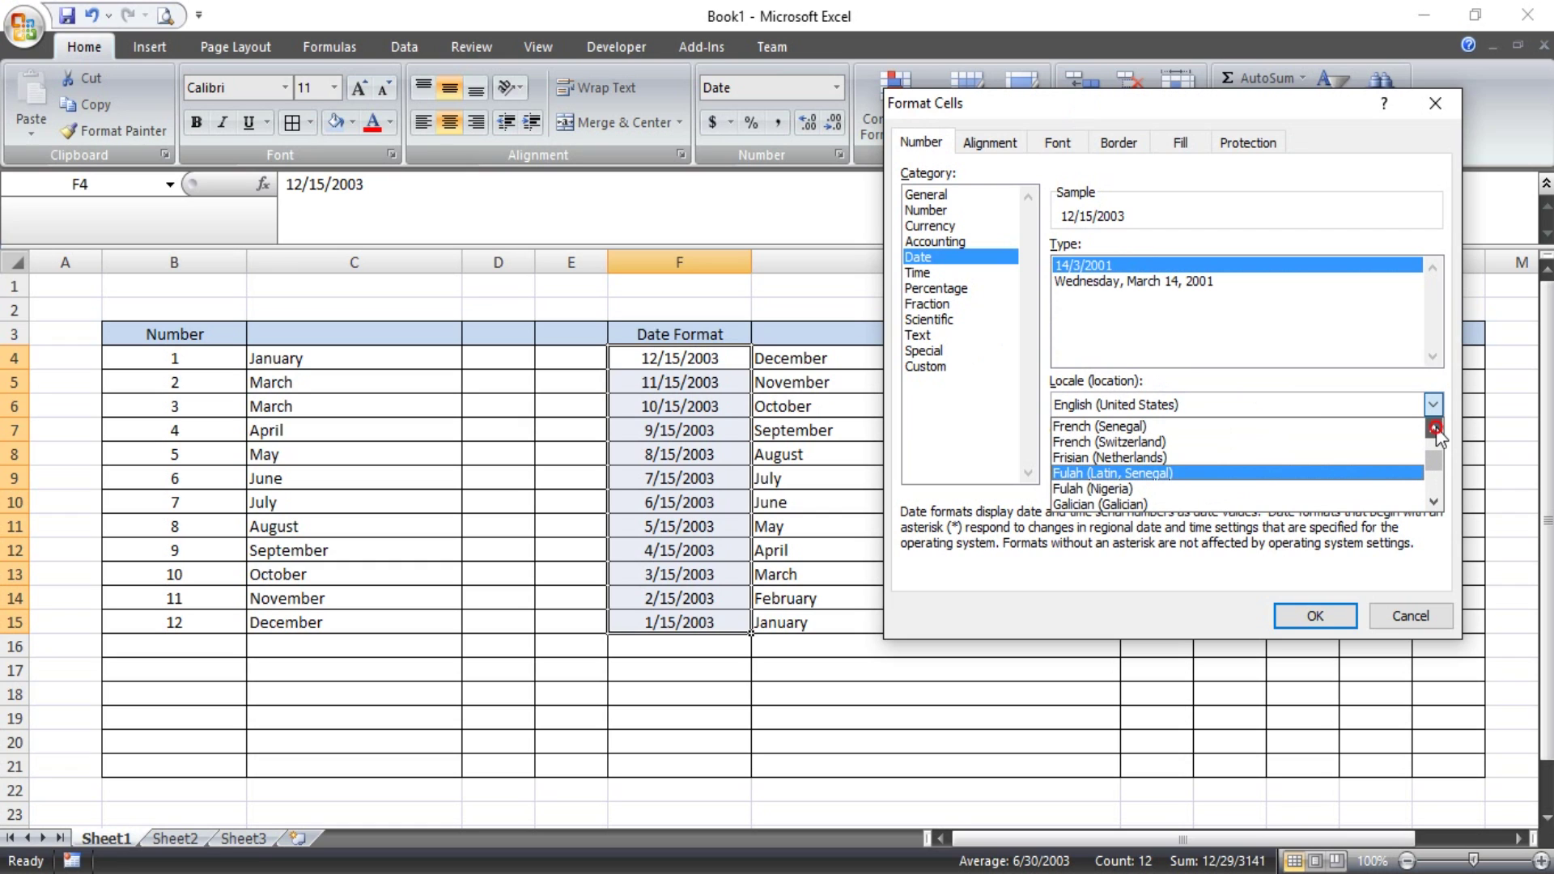
left_click(1430, 498)
left_click_drag(1430, 498, 1431, 498)
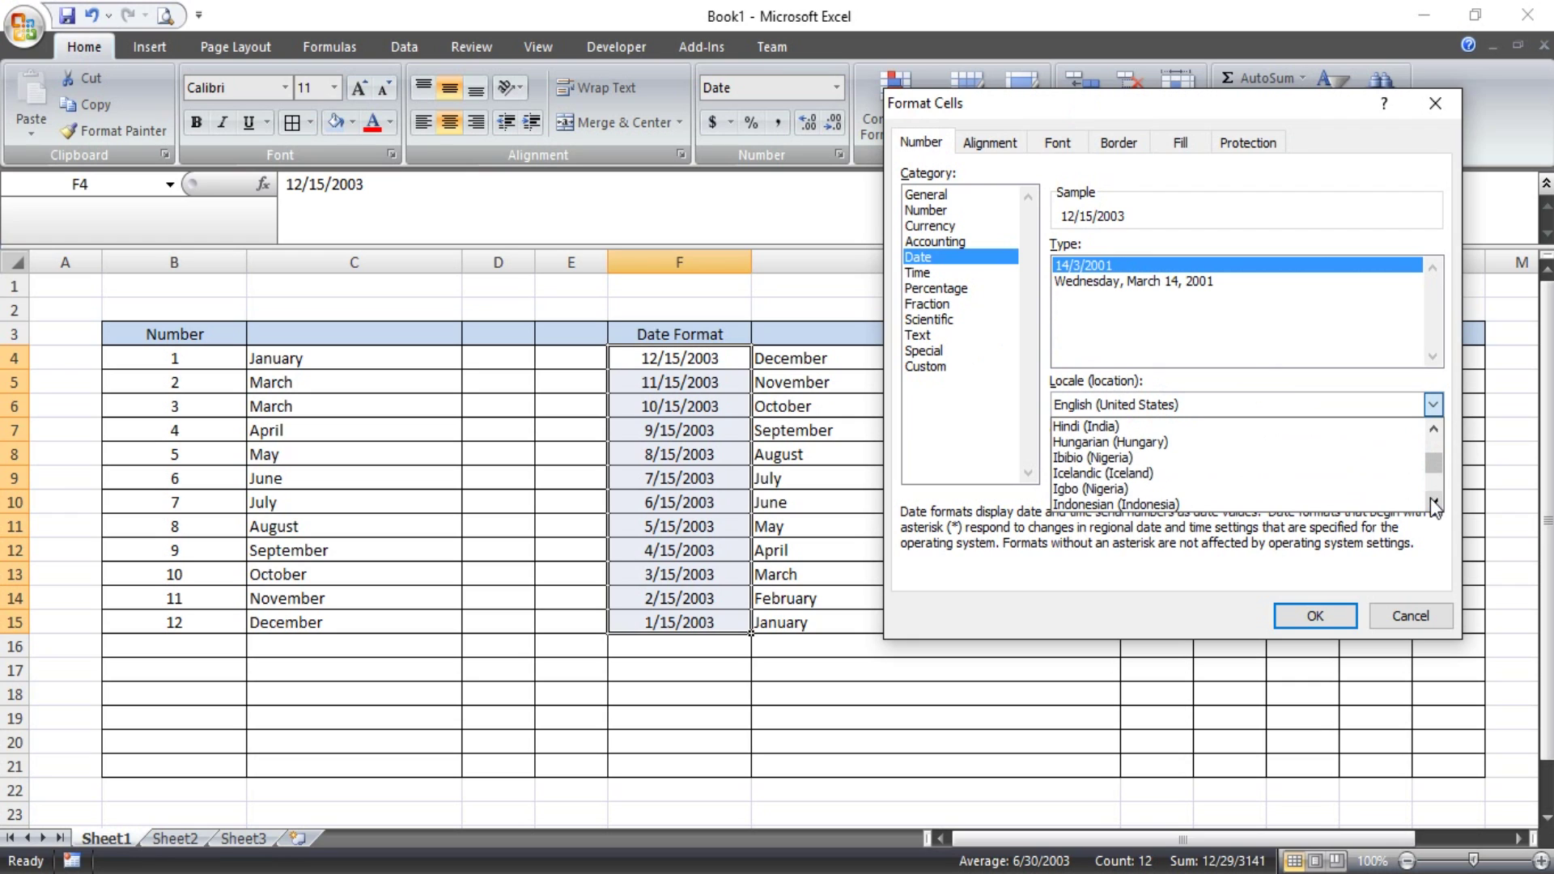
left_click(1231, 488)
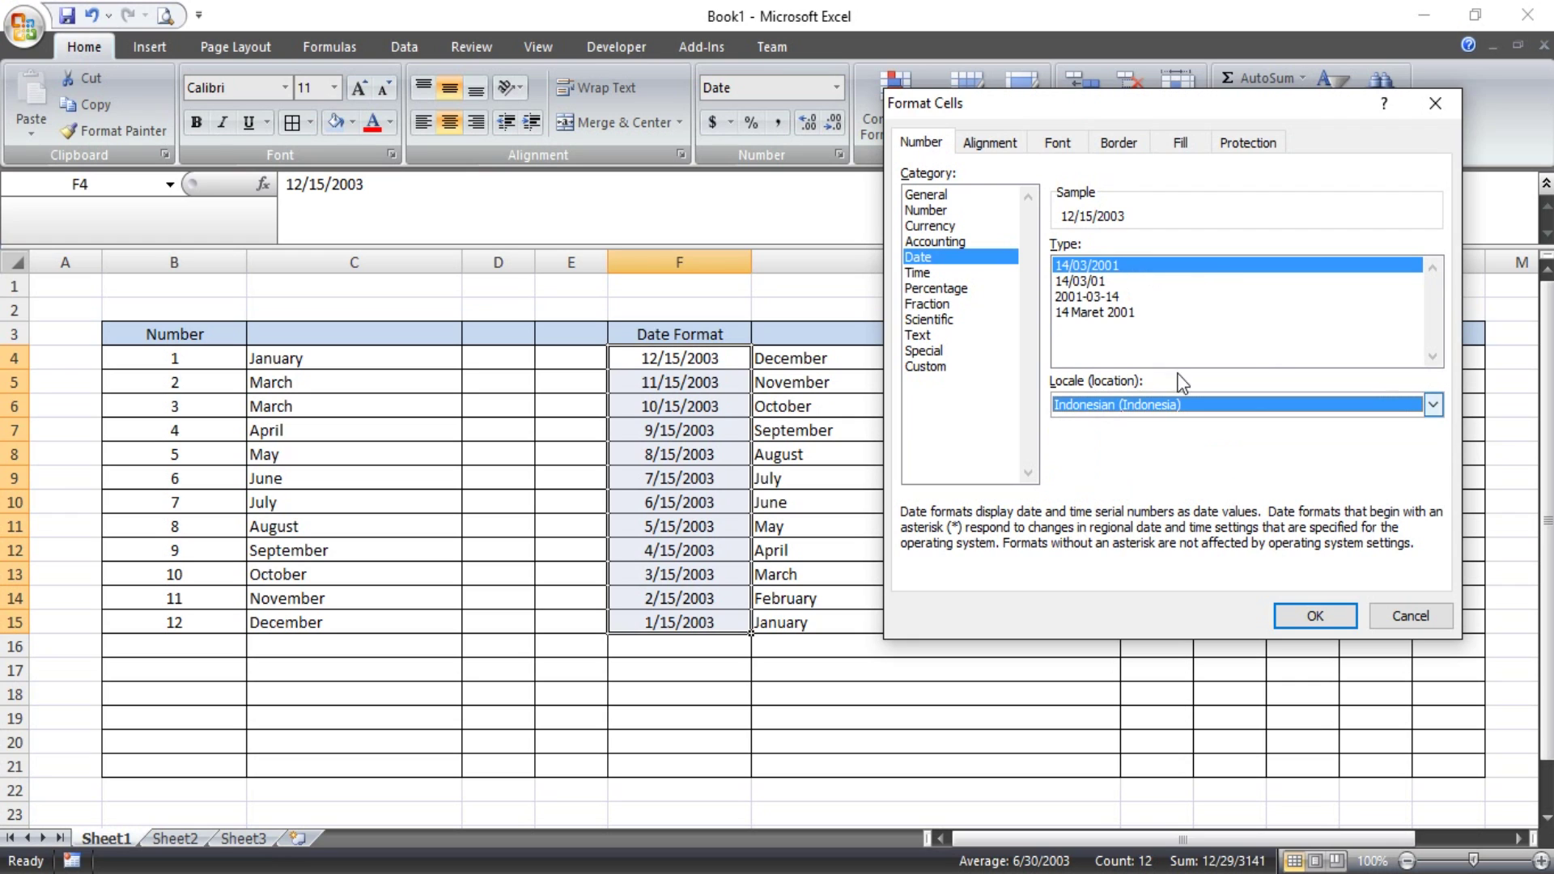
left_click(1130, 313)
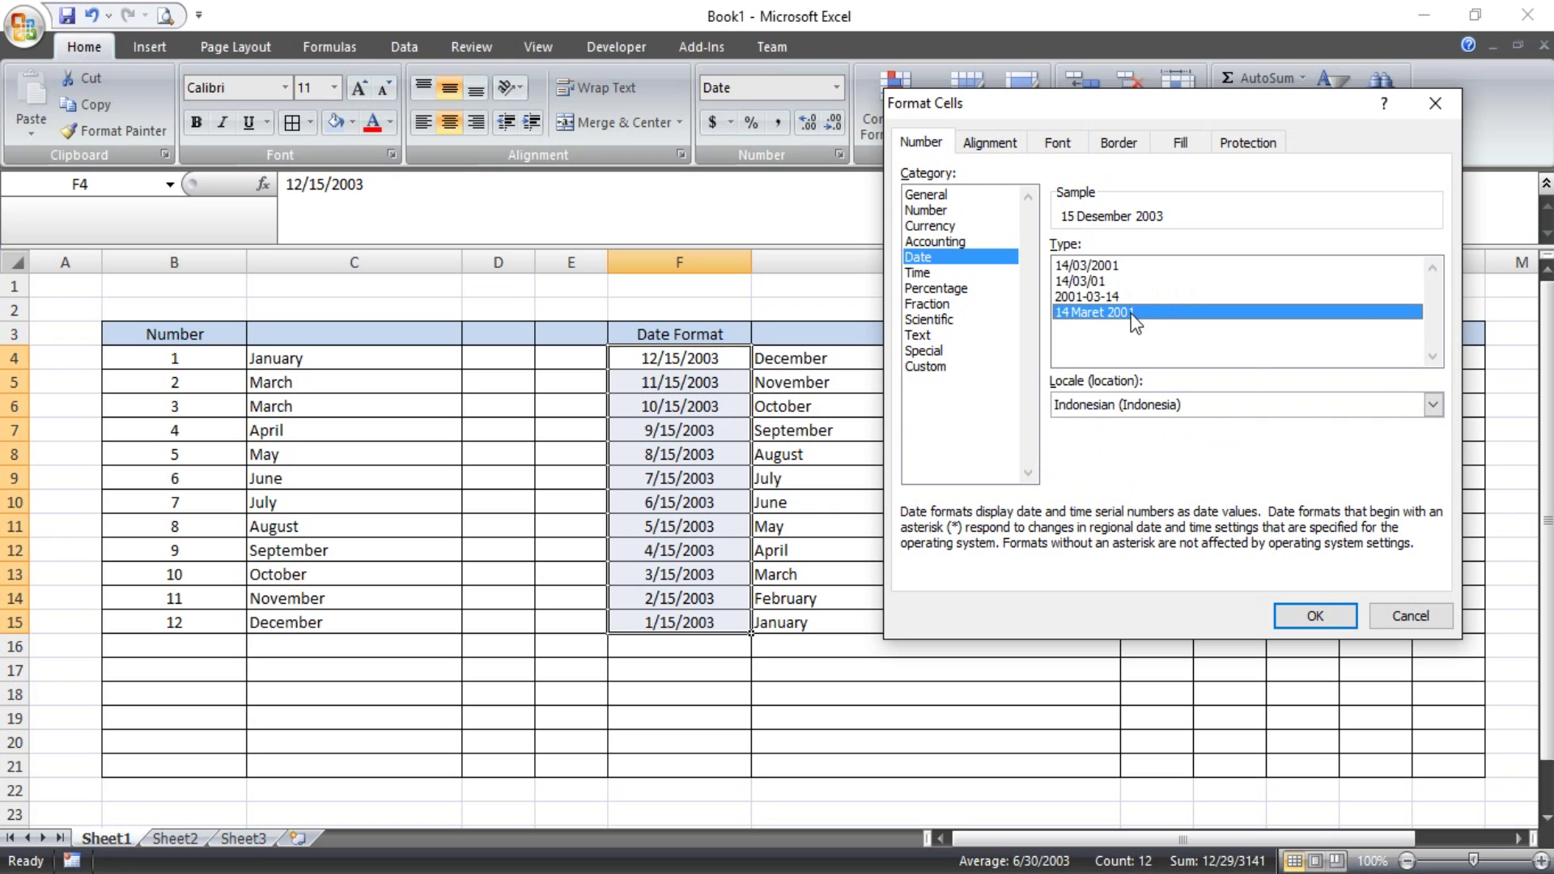
left_click(1315, 615)
left_click(747, 652)
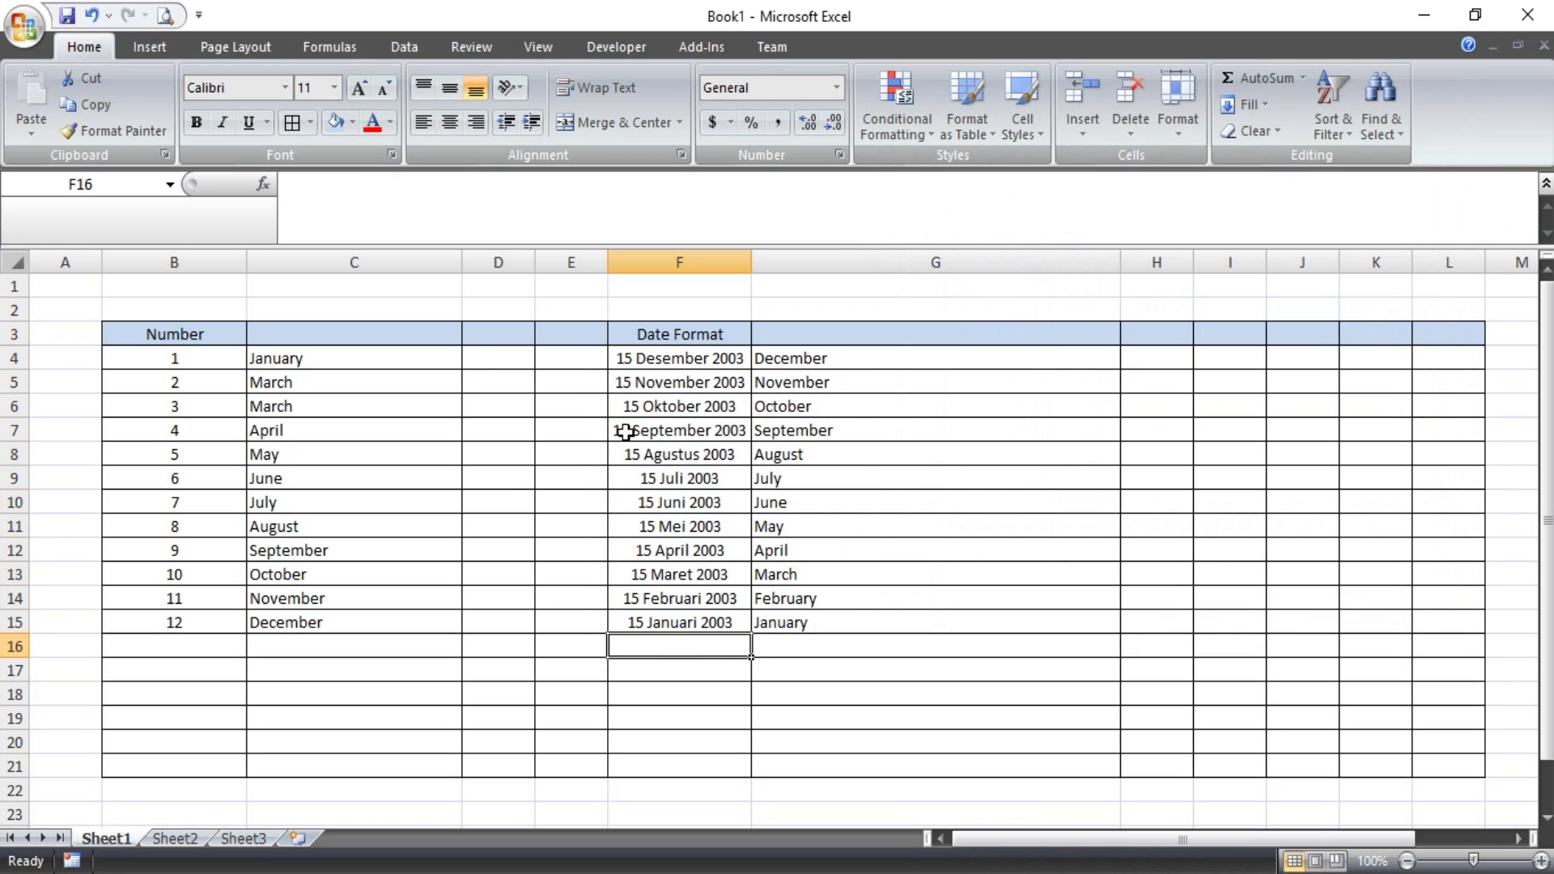
left_click(630, 362)
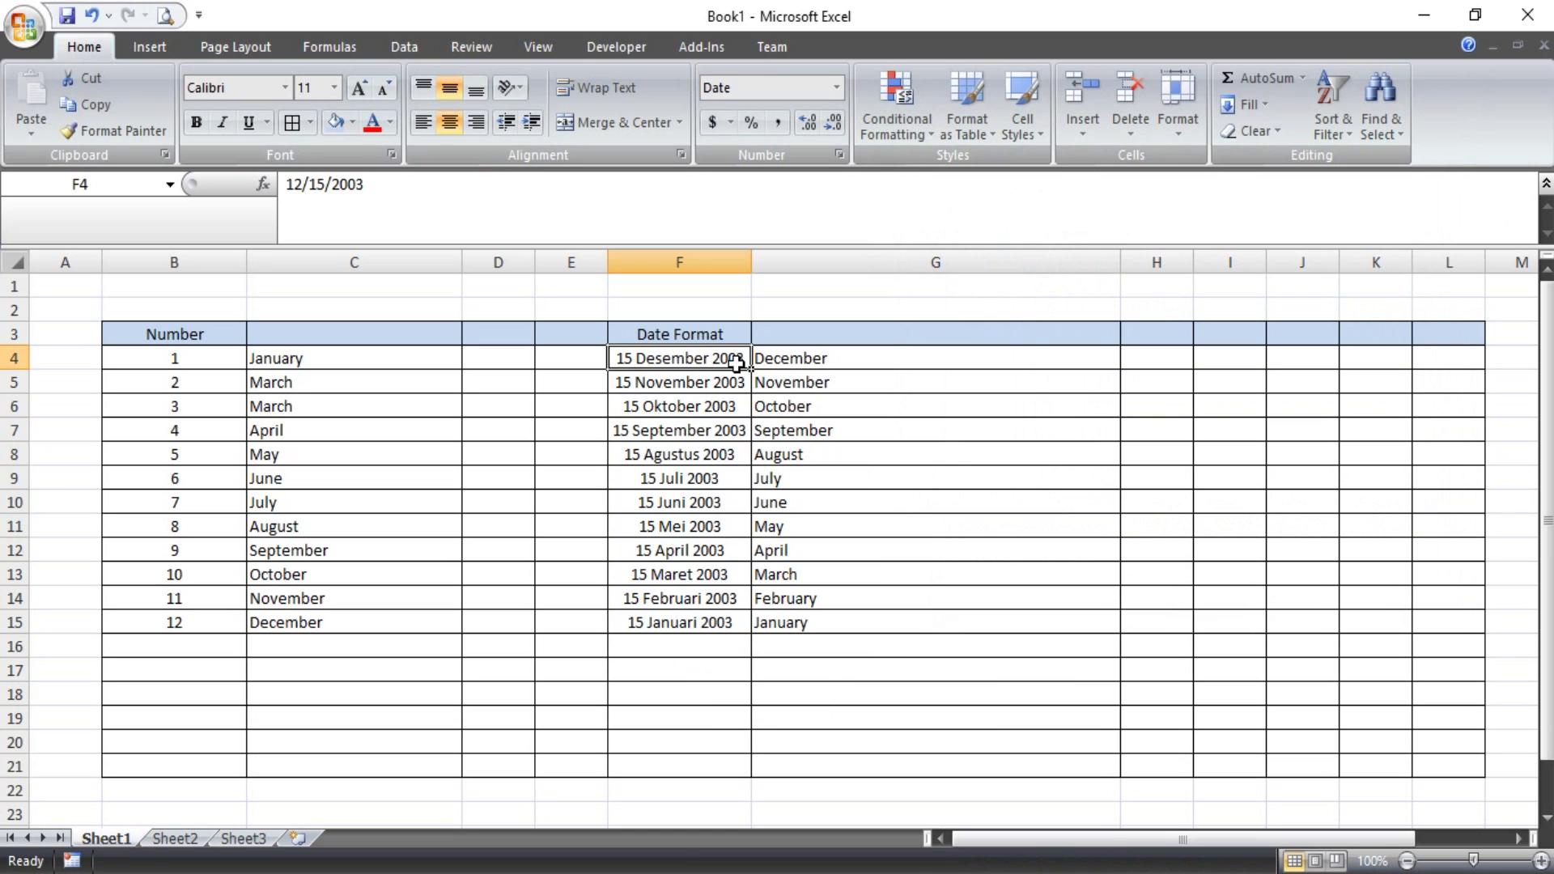
left_click(865, 673)
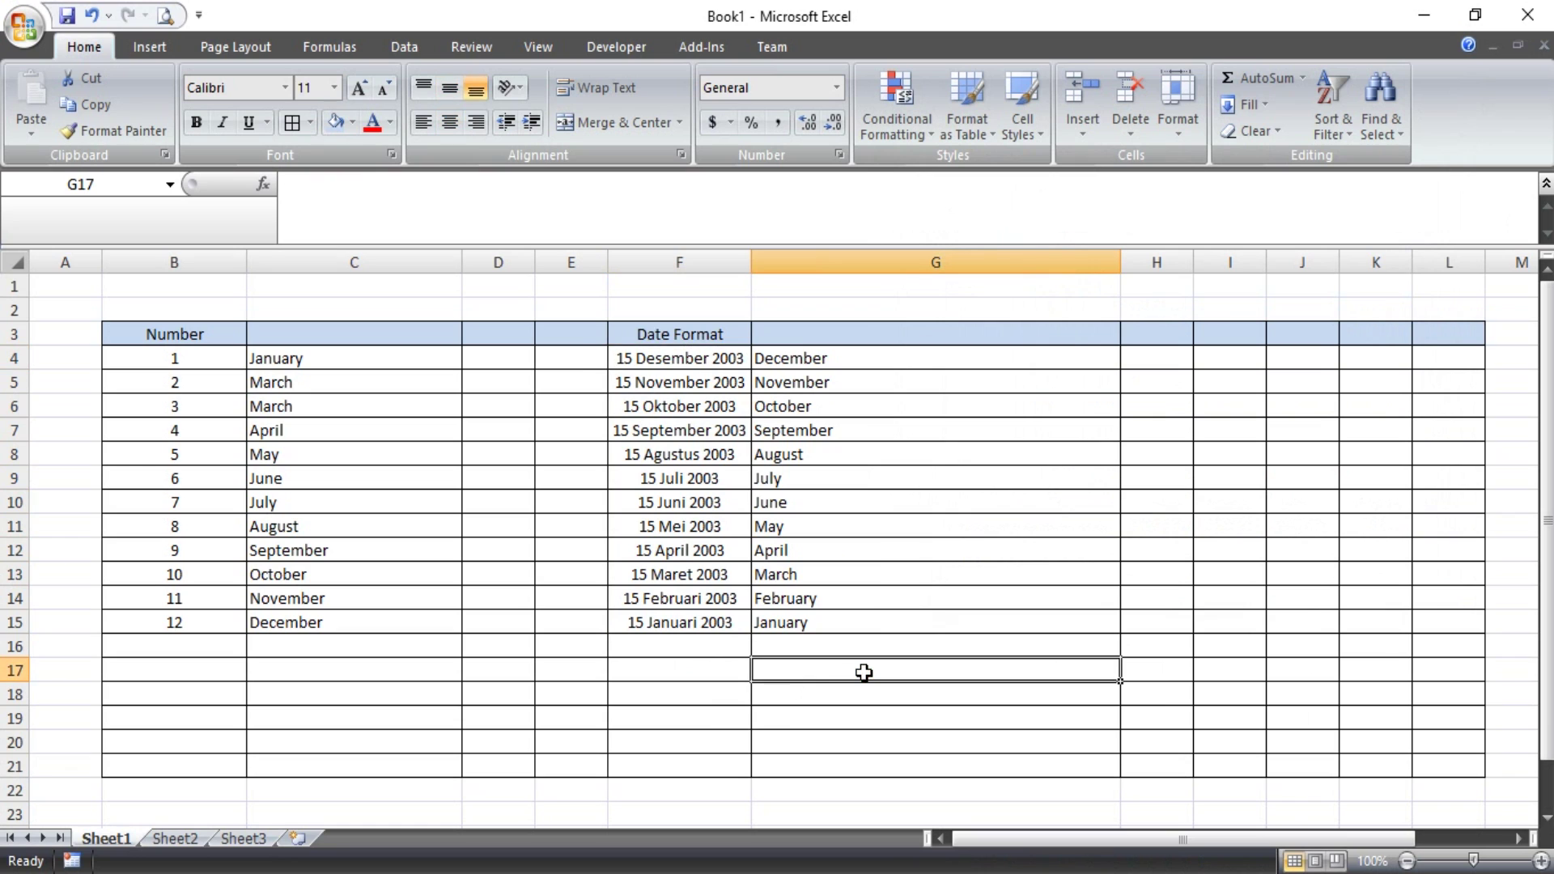
left_click_drag(790, 356, 850, 629)
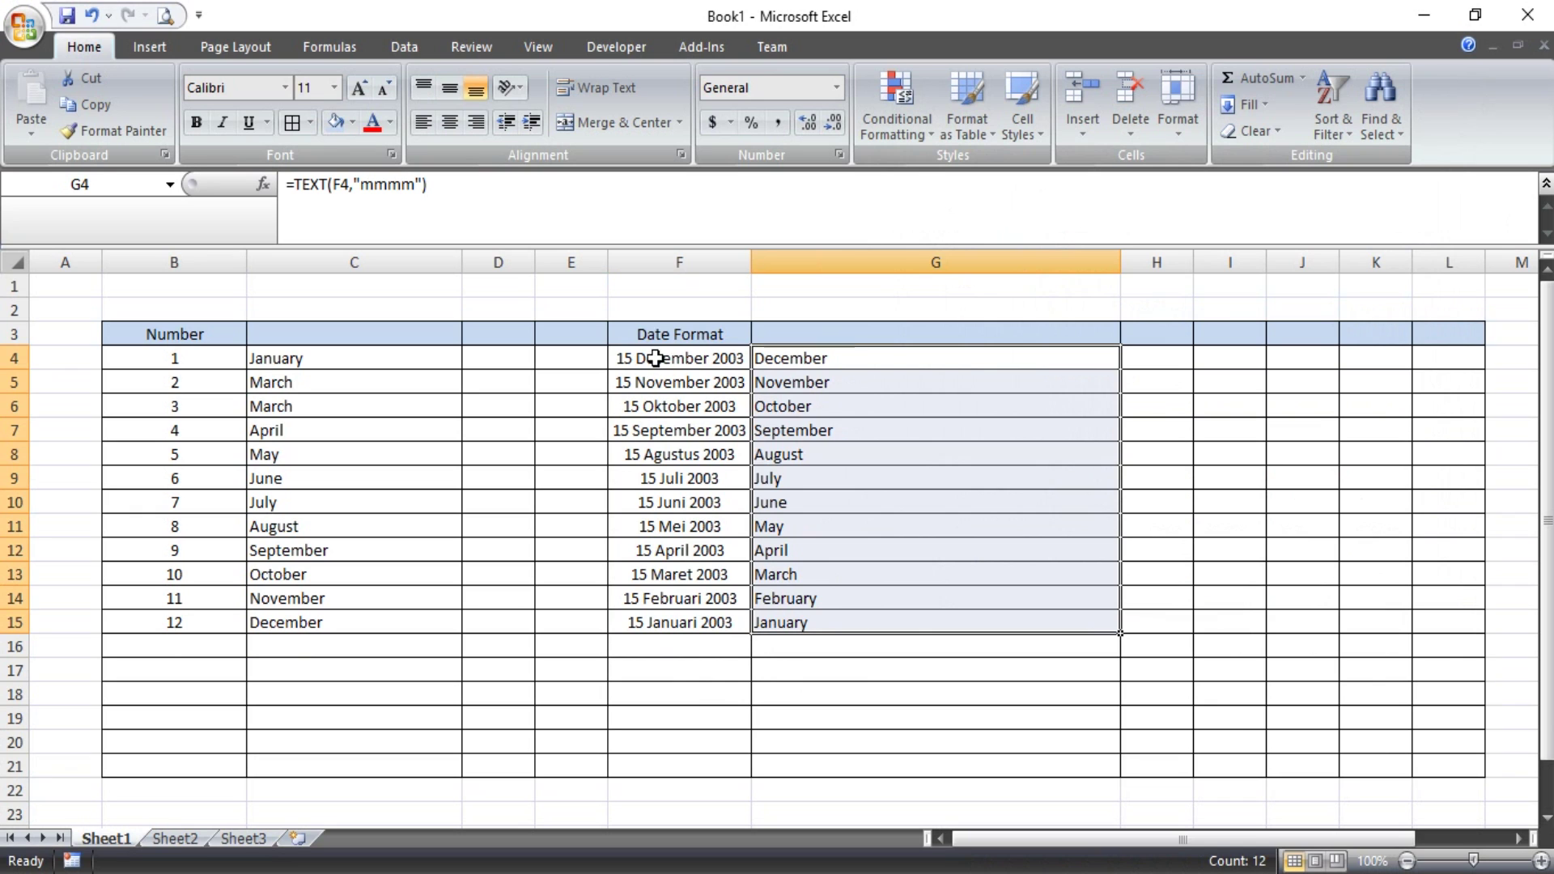
left_click_drag(656, 358, 689, 619)
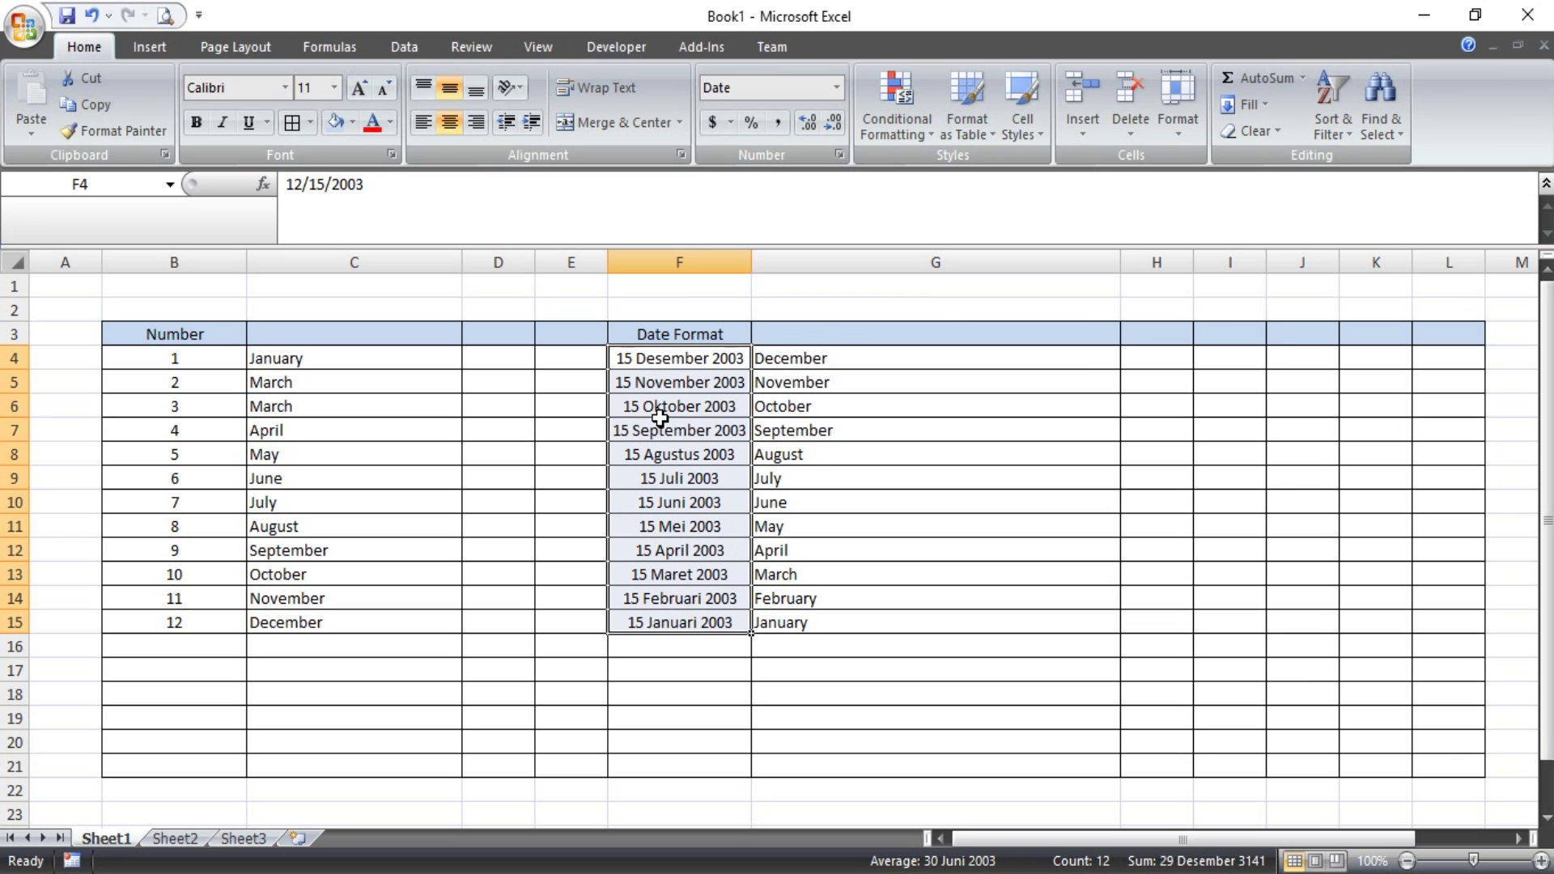
left_click(875, 431)
left_click_drag(712, 357, 680, 619)
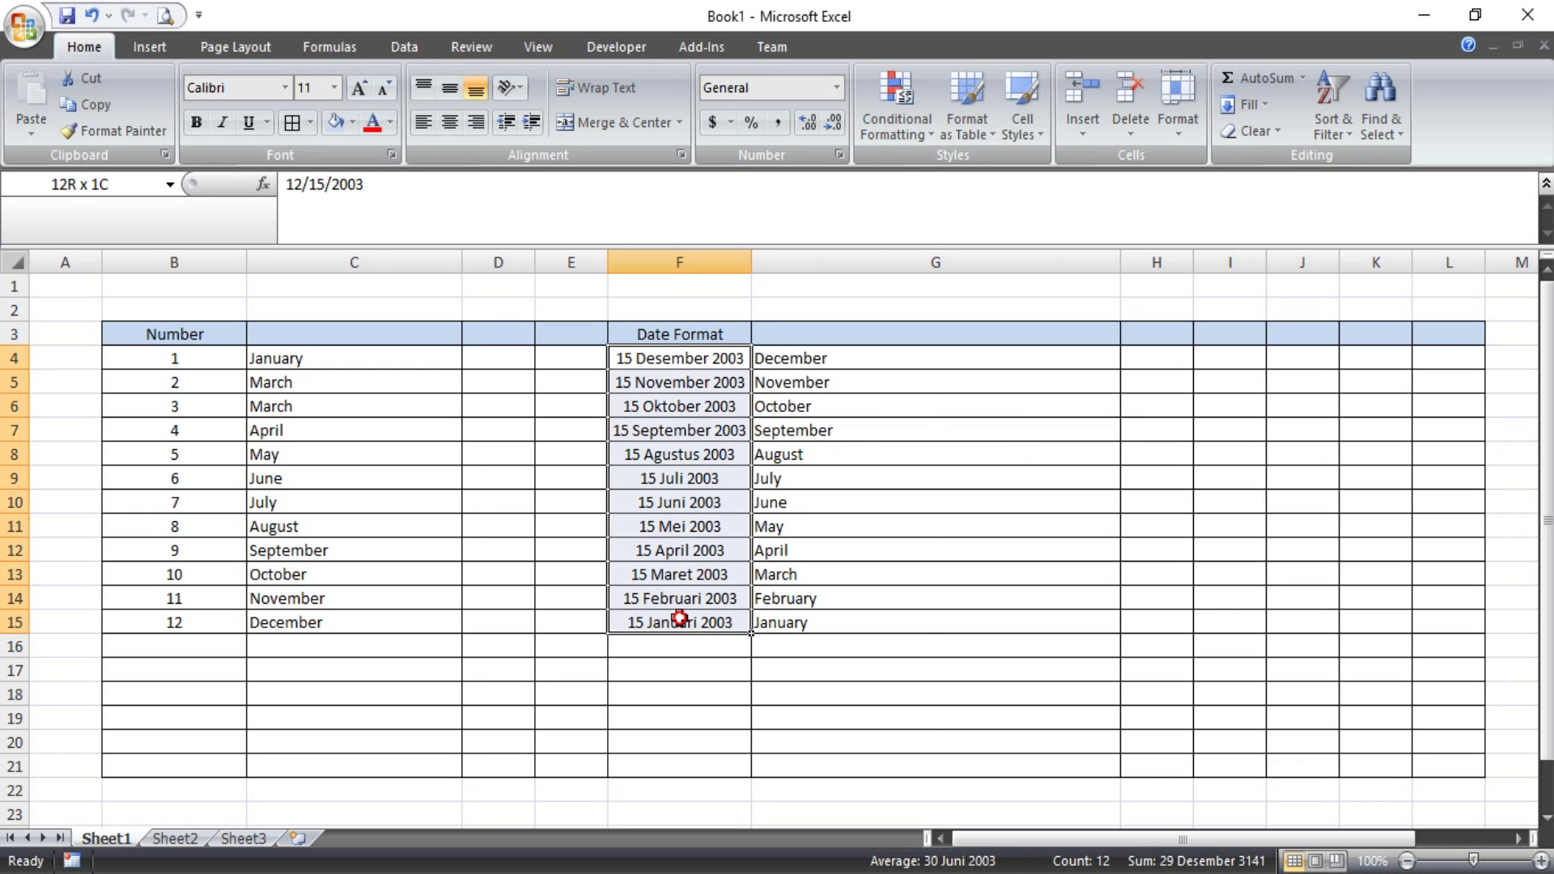
Step: Replace the F4:F15 number format with custom code mmmm, showing December down to January
right_click(643, 452)
left_click(763, 742)
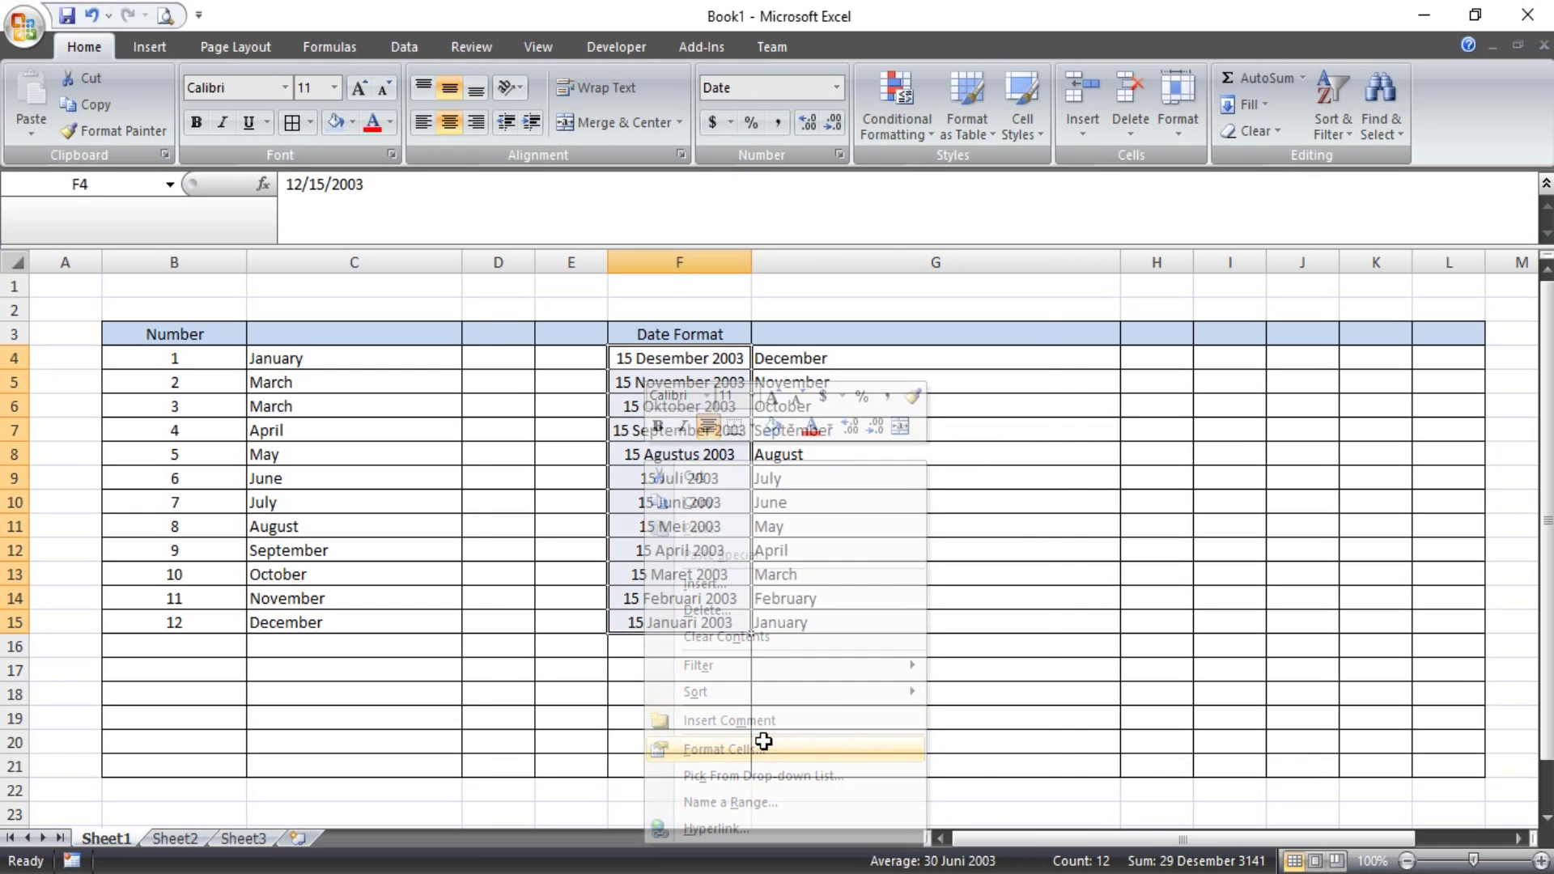
left_click_drag(676, 331, 1091, 71)
left_click(946, 337)
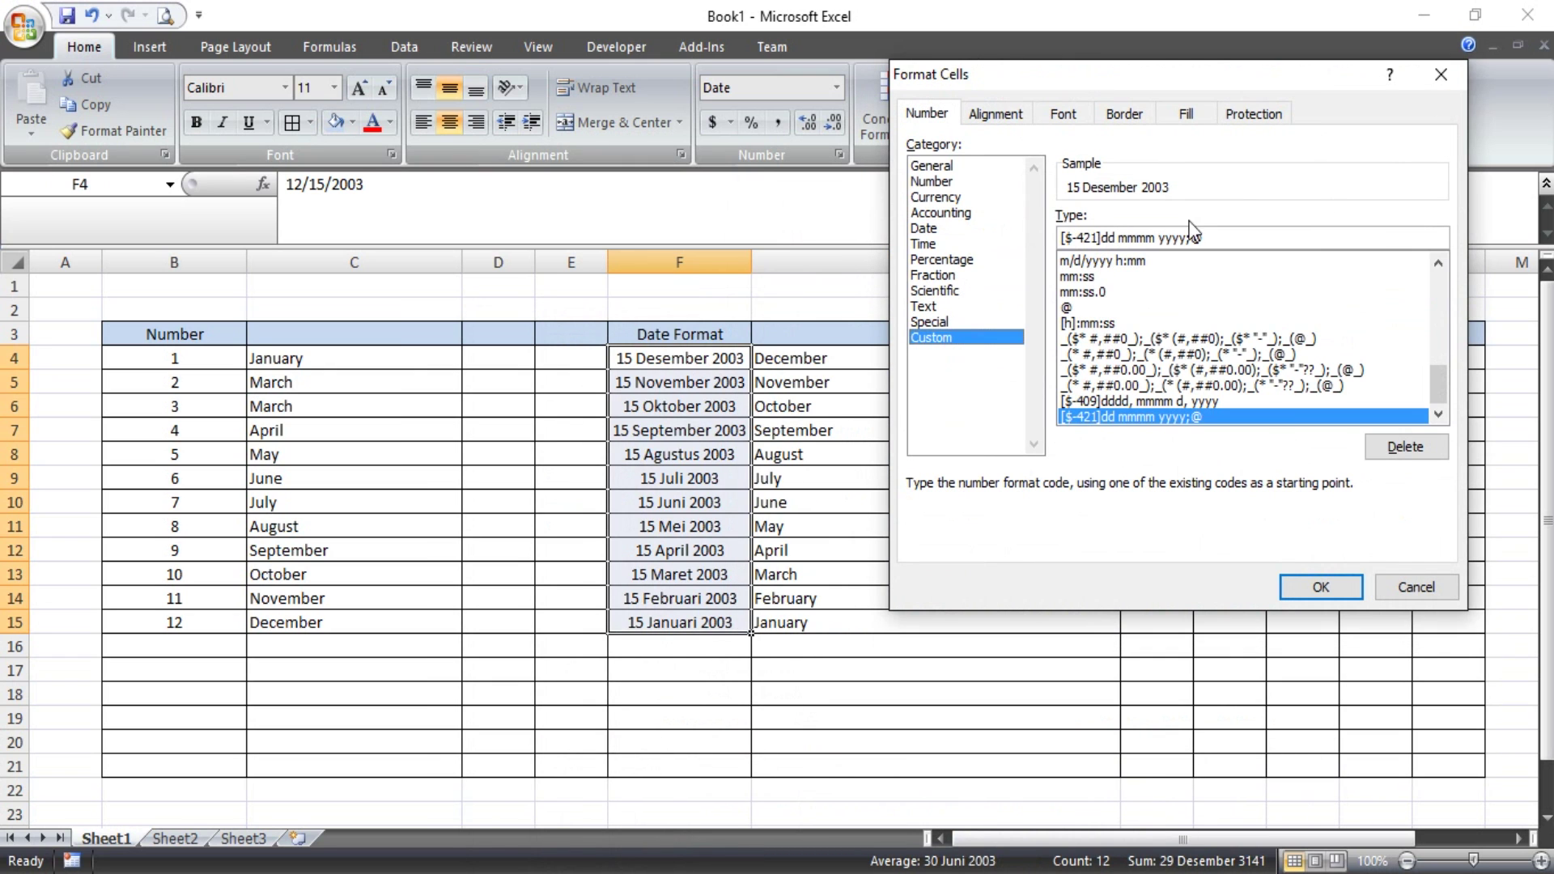
left_click_drag(1224, 234, 1002, 234)
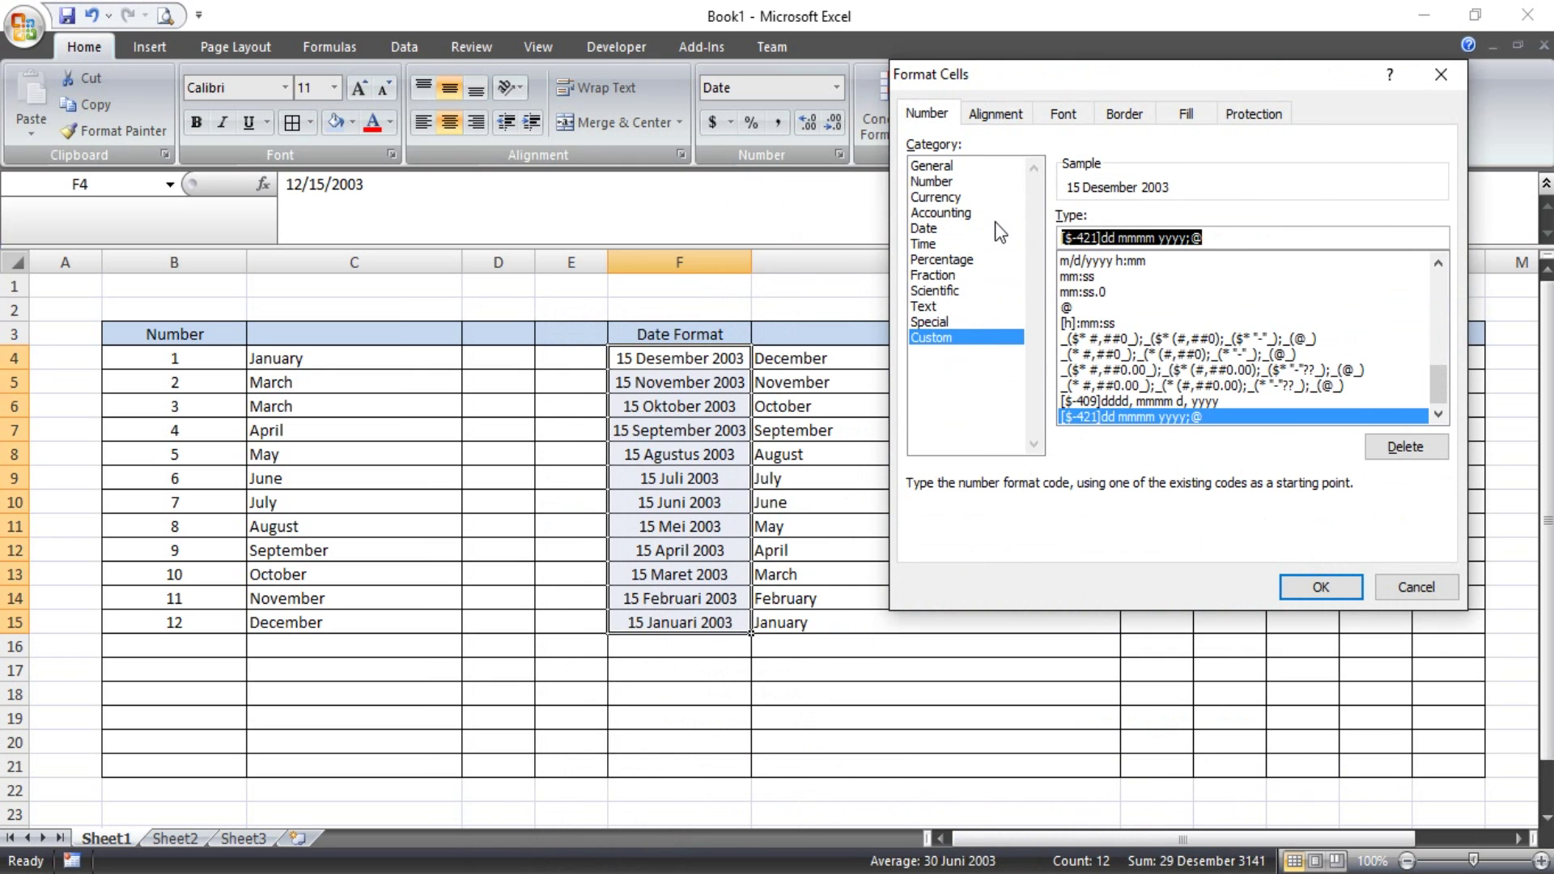
type("mmmm")
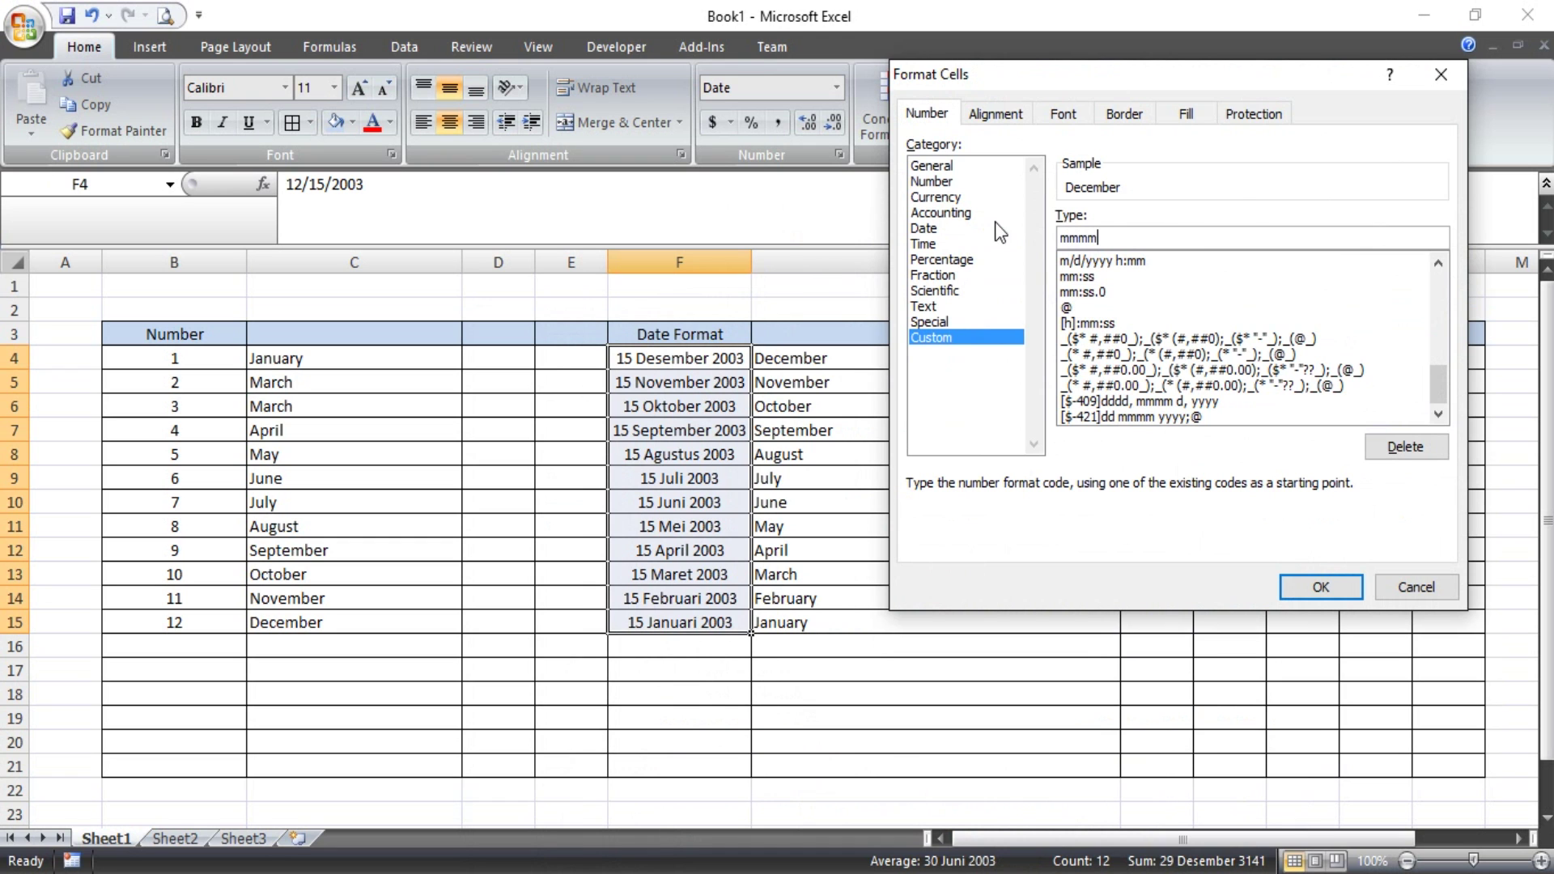
left_click_drag(1113, 237, 1050, 243)
left_click(1305, 585)
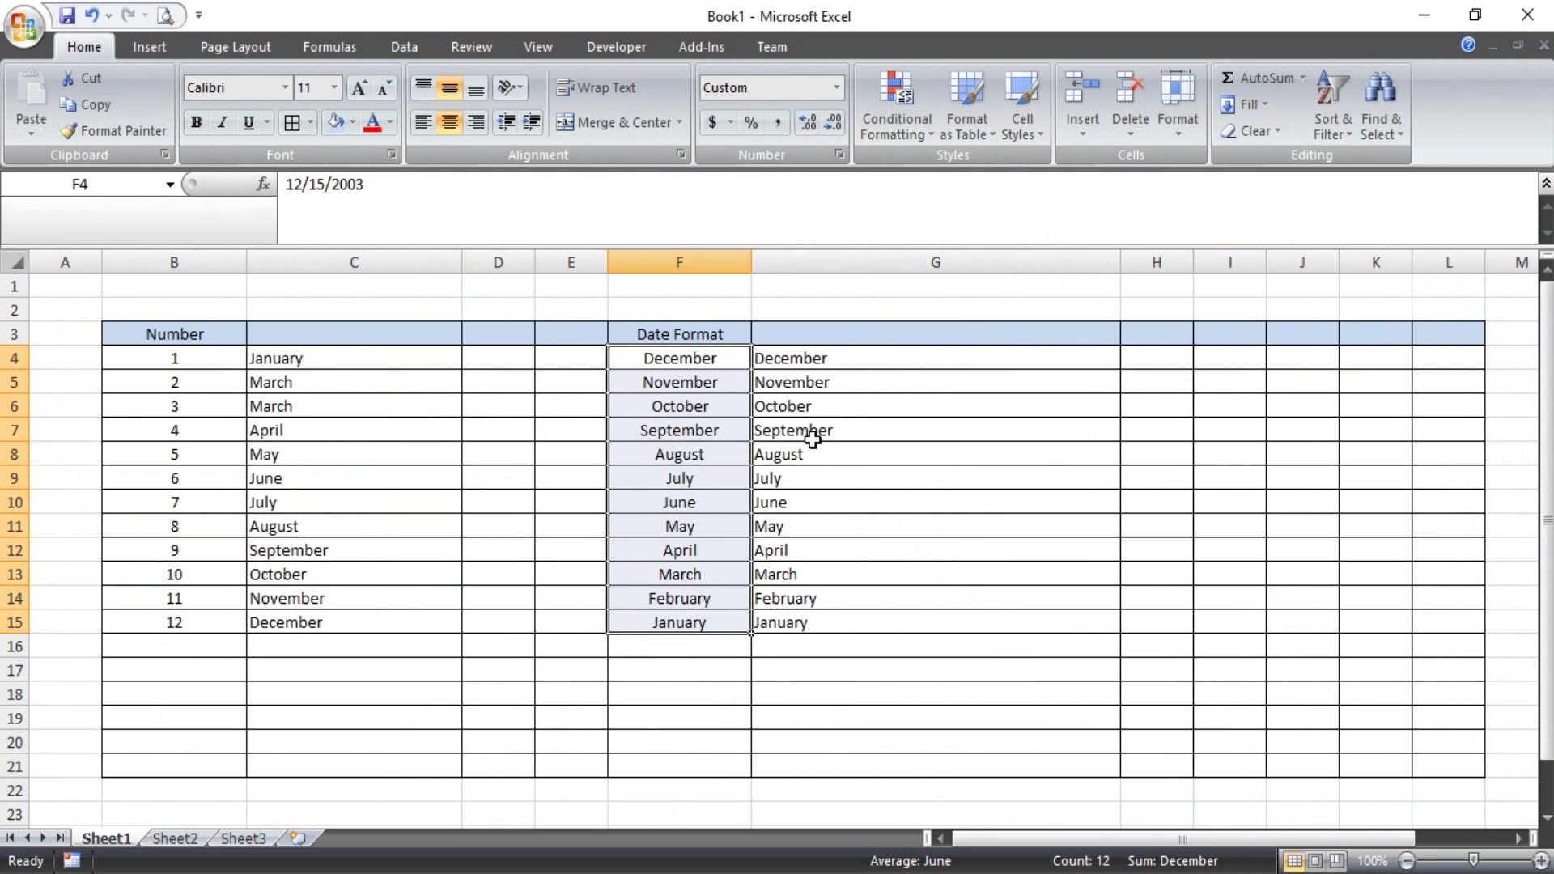
Step: Change G4's formula to =TEXT(F4,"mmm") and fill it down to G9, showing Dec through Jul
left_click(870, 360)
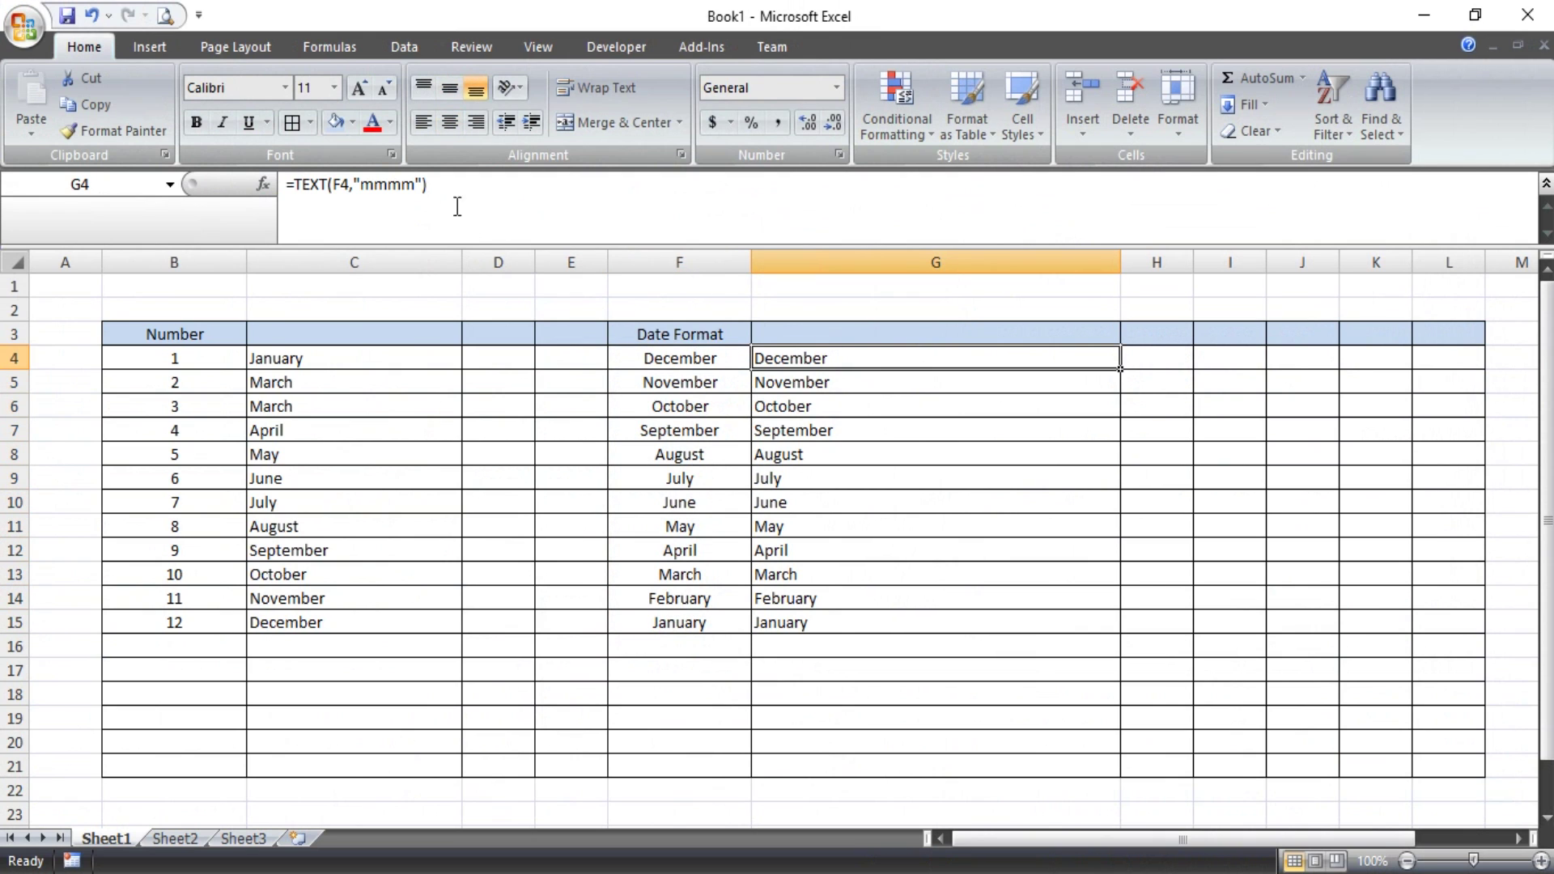
left_click(414, 185)
key("BackSpace")
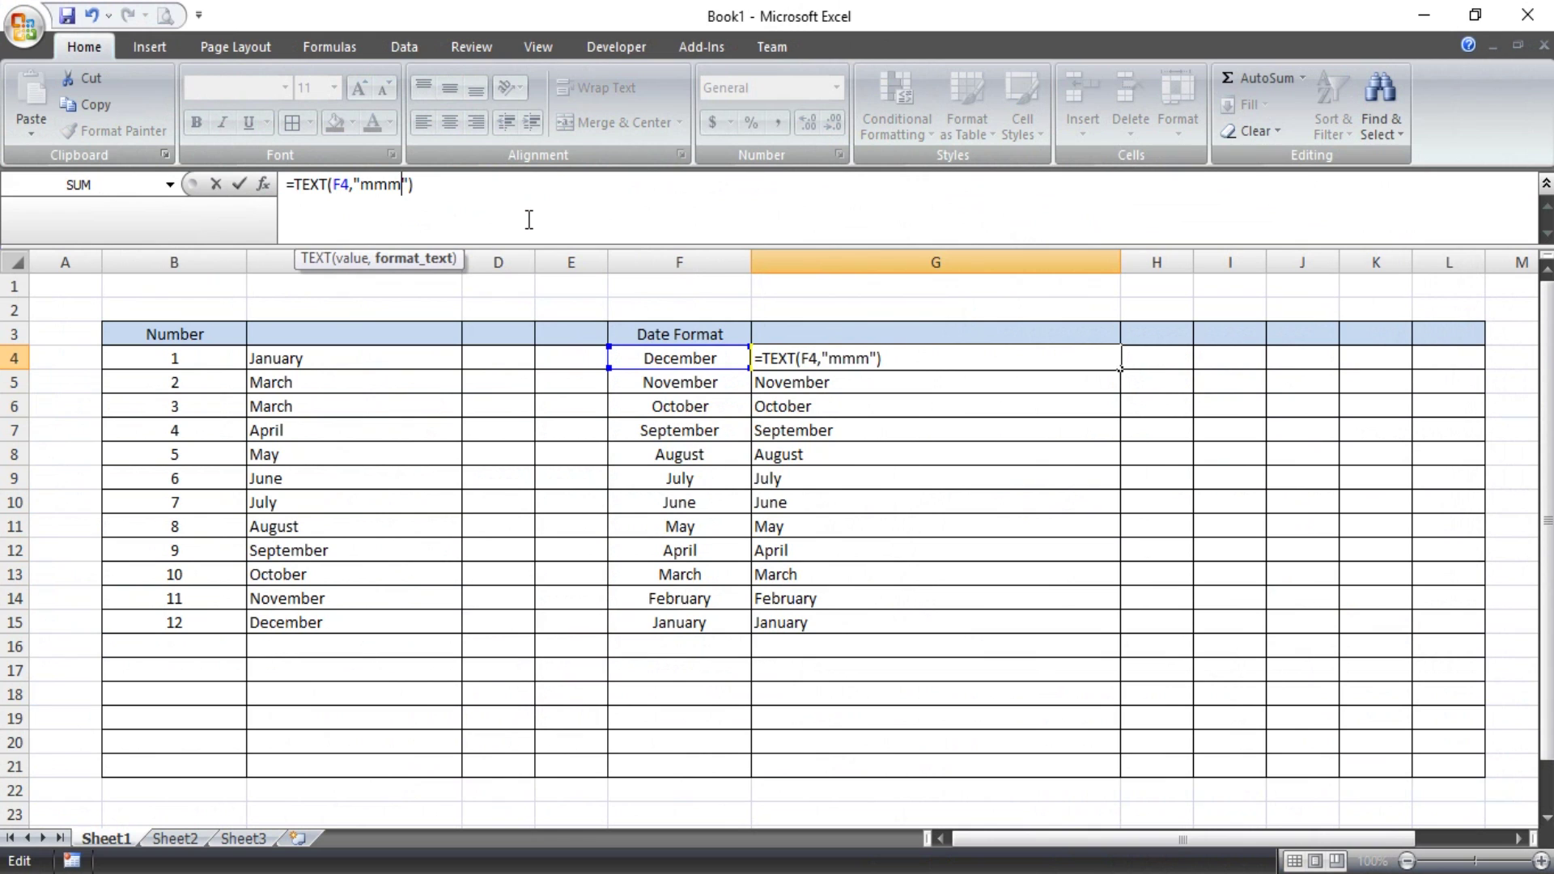
key("Tab")
left_click(848, 364)
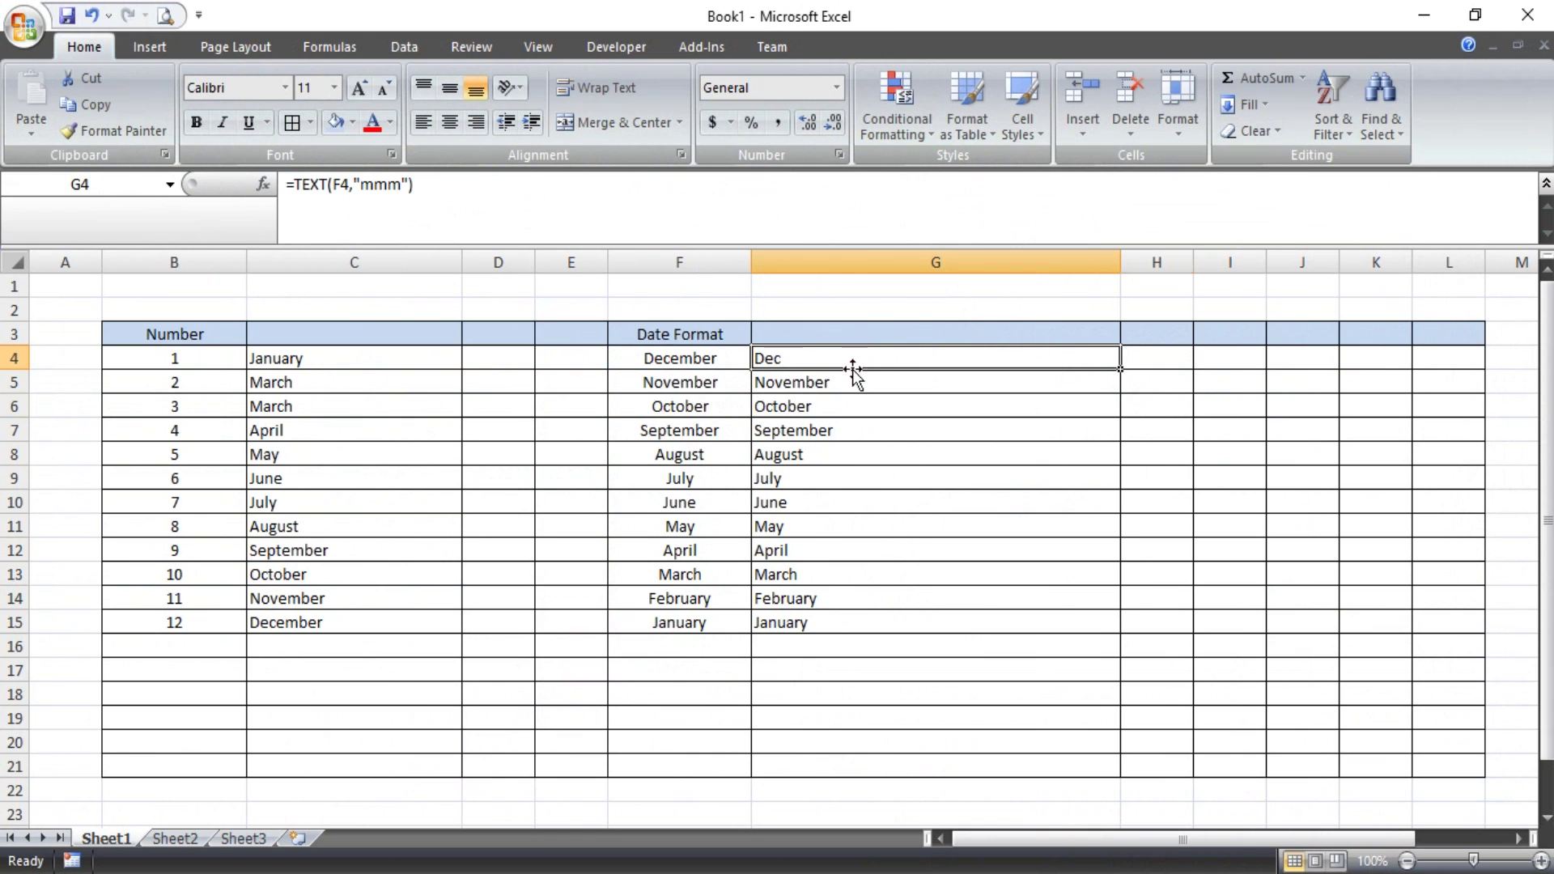
left_click_drag(1121, 370, 1118, 485)
left_click(1253, 500)
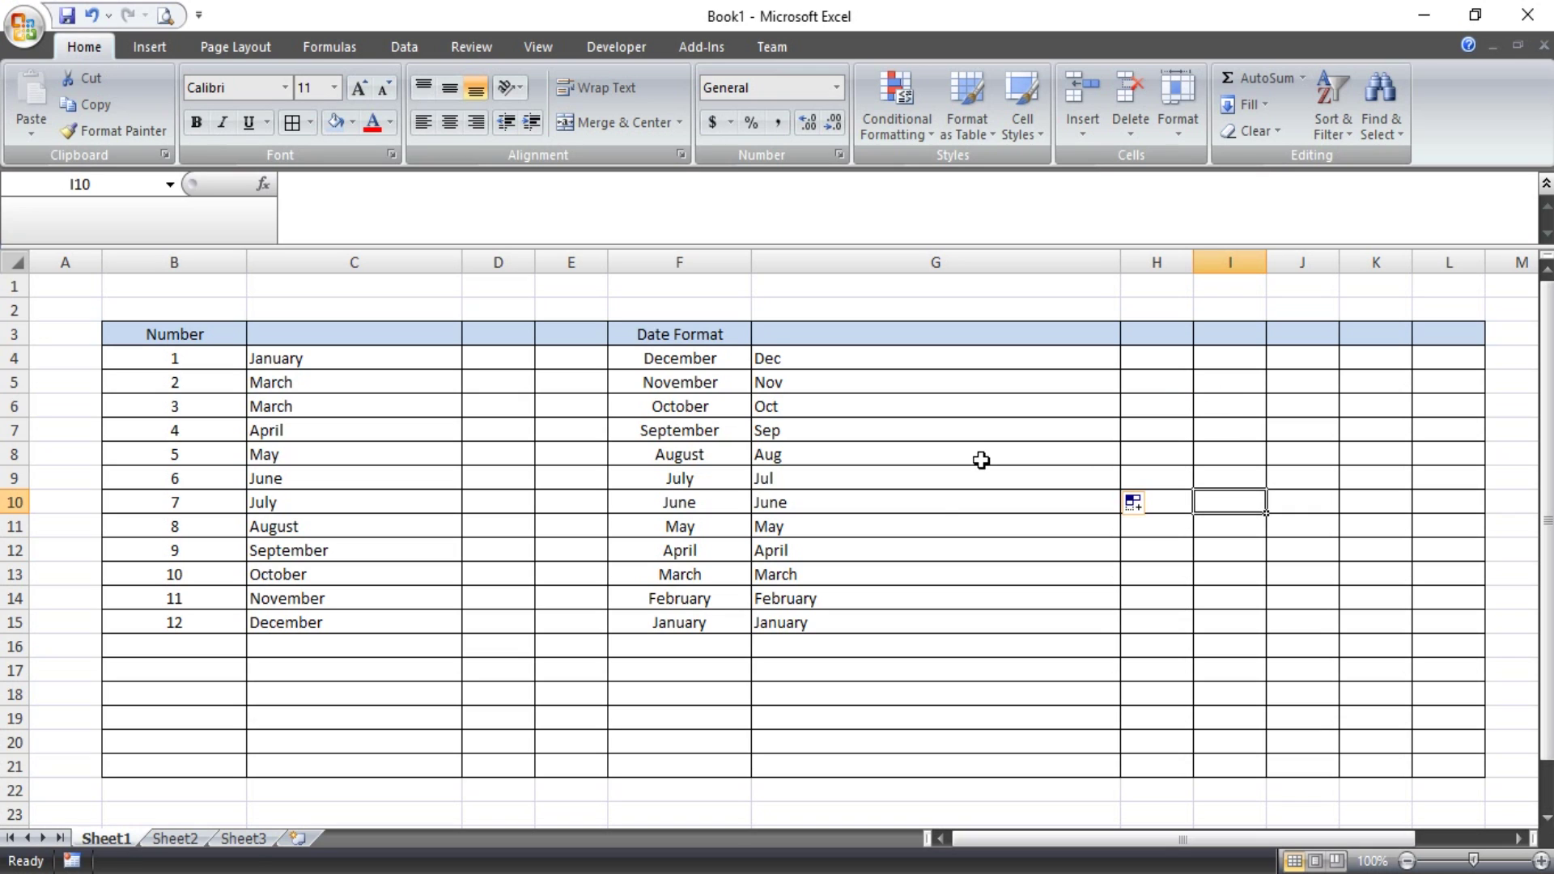
left_click(928, 524)
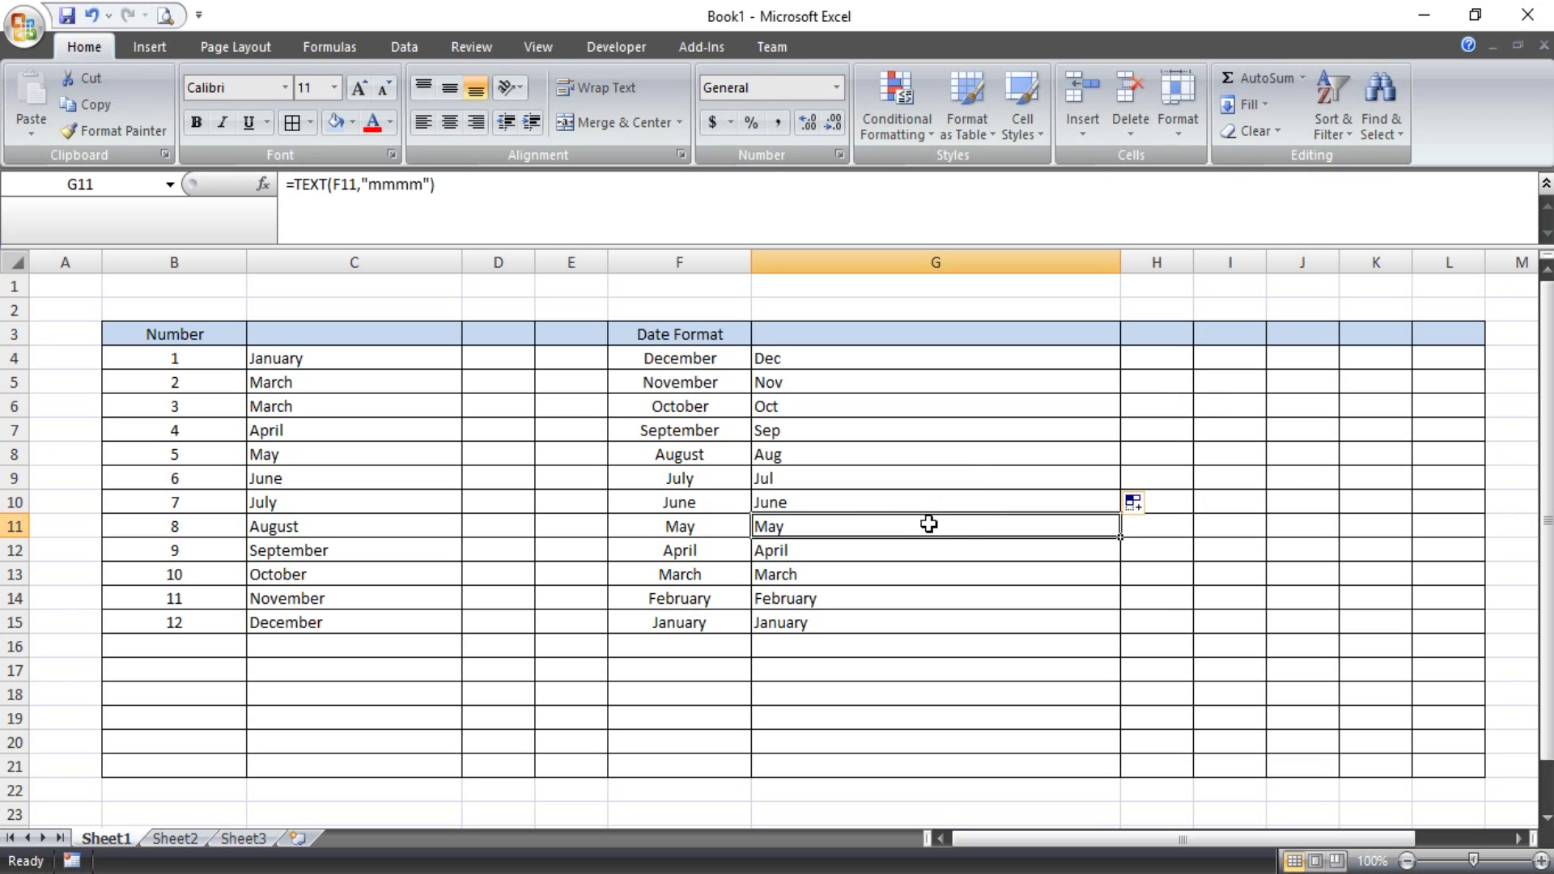